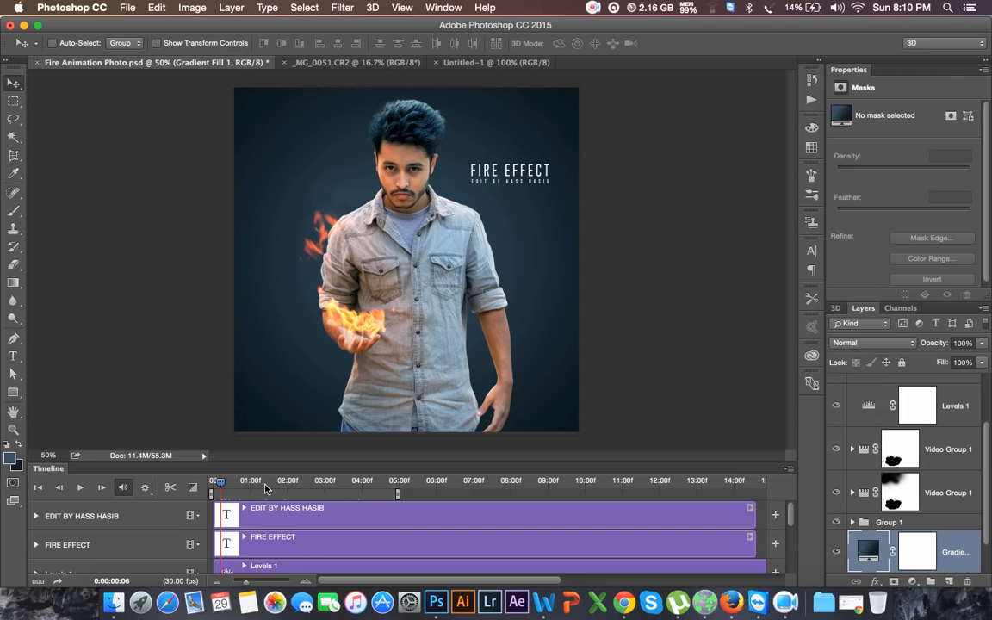
Preview the finished fire animation and inspect the original portrait in _MG_0051.CR2 up close.
{"action": "key", "text": "space"}
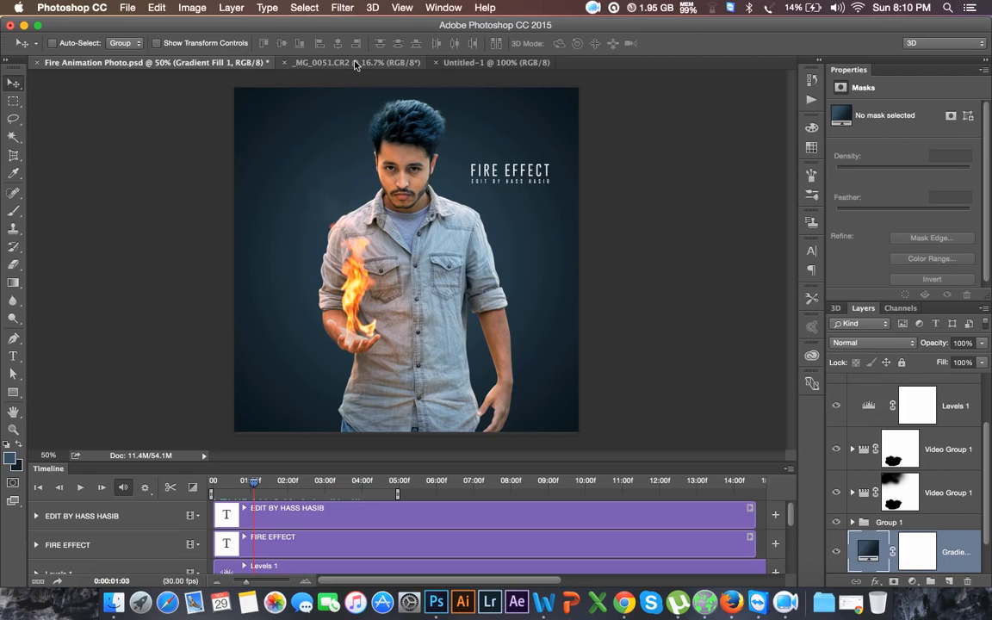
{"action": "left_click", "coordinate": [322, 61]}
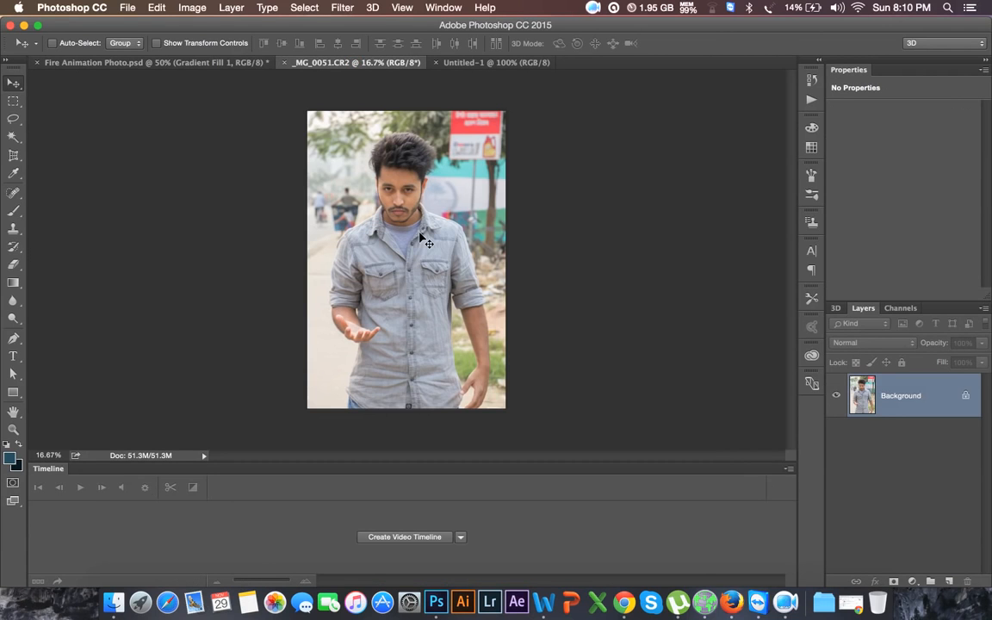
{"action": "key", "text": "super+equal"}
{"action": "key", "text": "super+equal"}
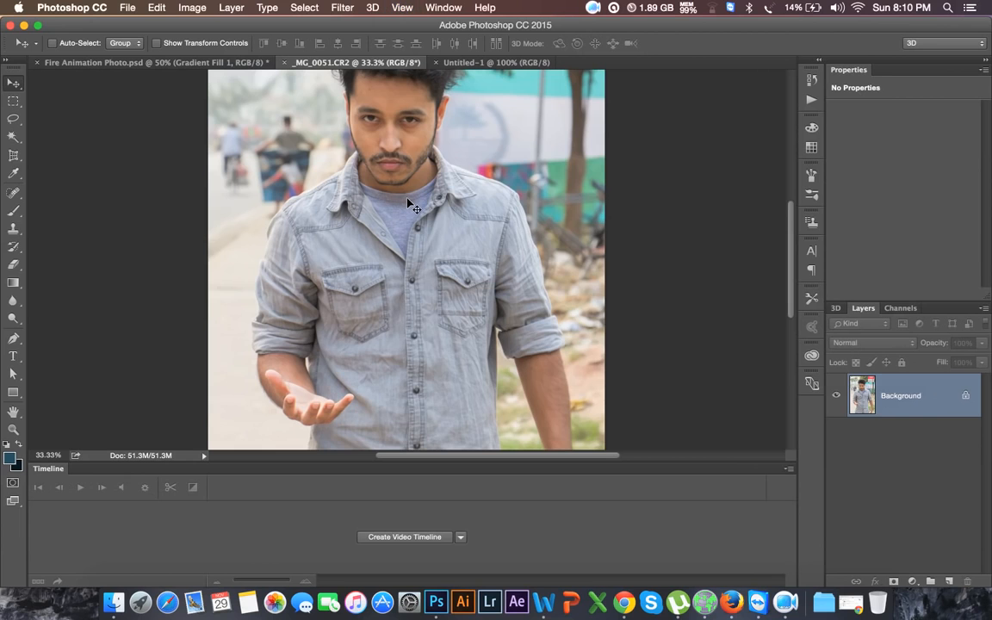
{"action": "scroll", "coordinate": [414, 211], "scroll_direction": "down", "scroll_amount": 5}
{"action": "scroll", "coordinate": [412, 221], "scroll_direction": "up", "scroll_amount": 6}
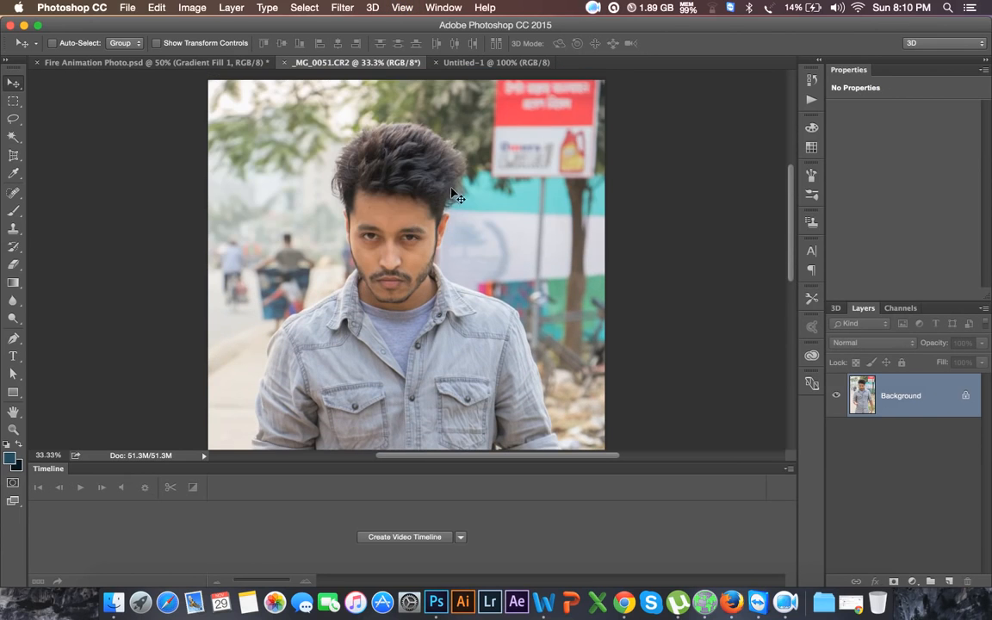
Replay the fire animation in Fire Animation Photo.psd from near its start, and stop the playback.
{"action": "key", "text": "ctrl+shift+Tab"}
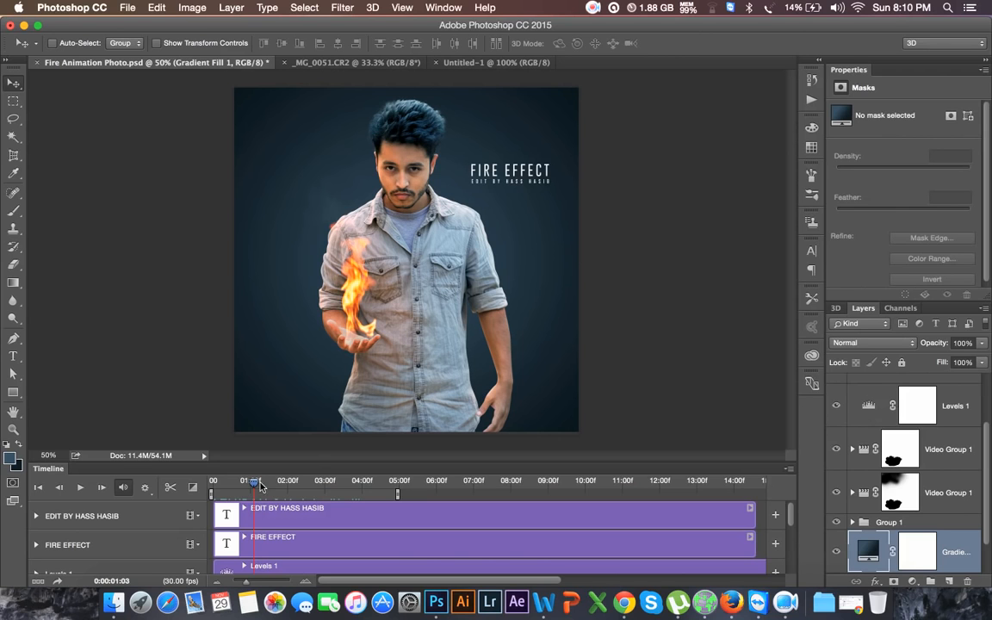
{"action": "left_click_drag", "start_coordinate": [252, 490], "coordinate": [225, 489]}
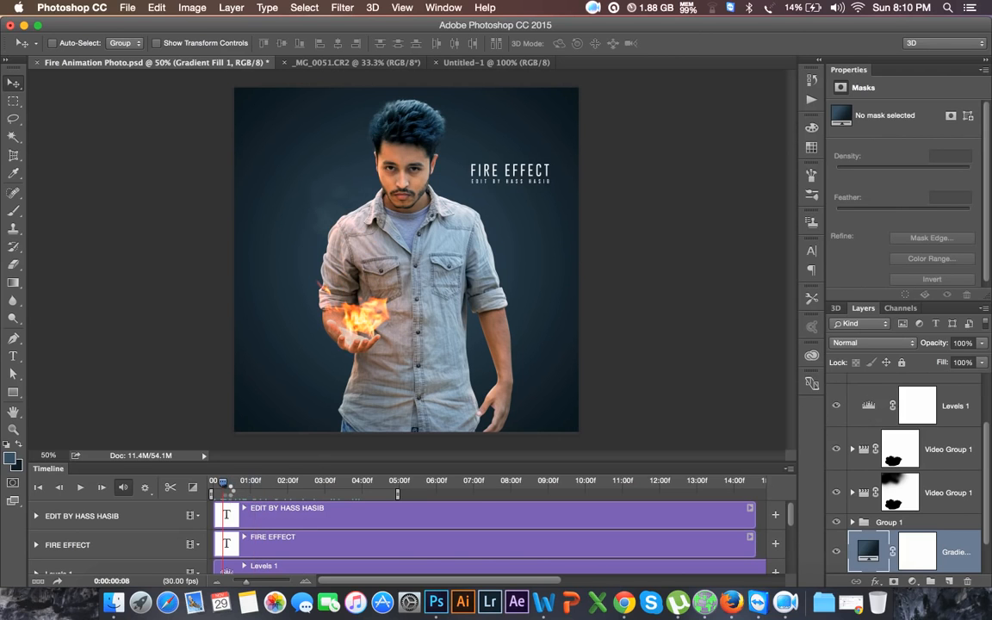
{"action": "left_click", "coordinate": [82, 488]}
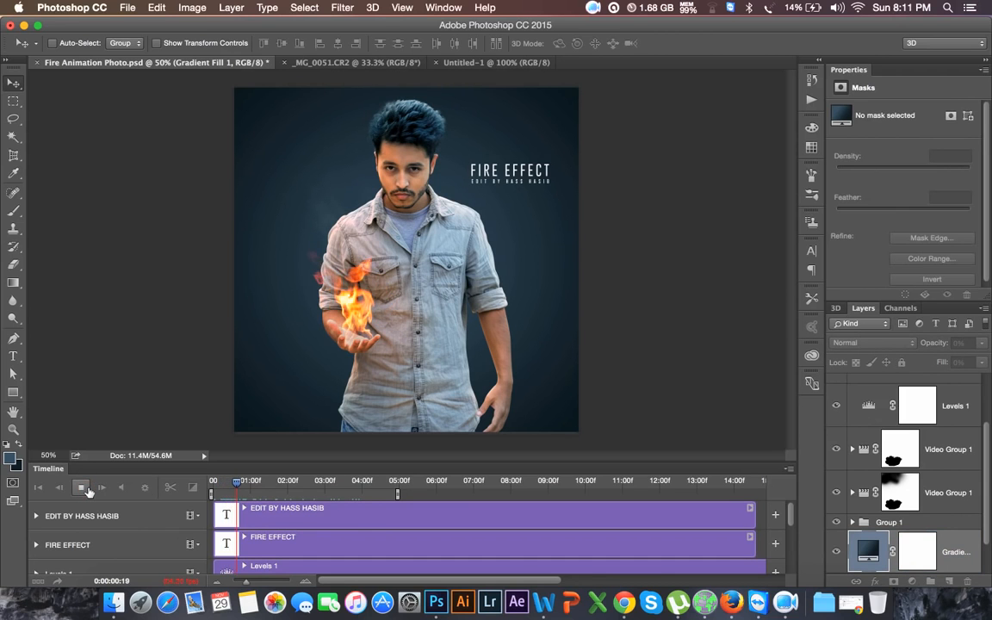
{"action": "left_click", "coordinate": [87, 491]}
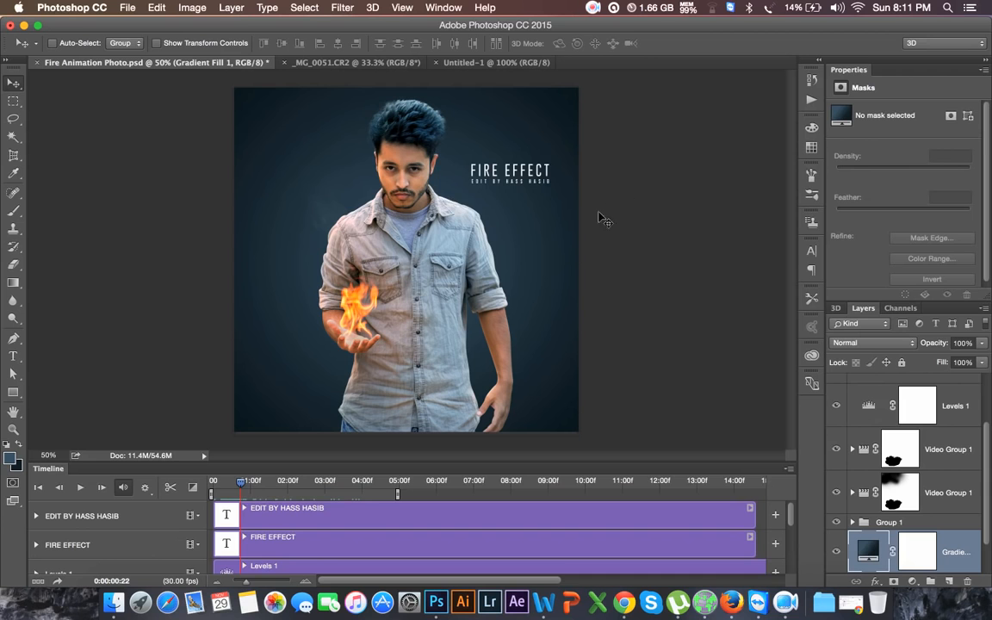
Close the blank Untitled-1 document and create a new 500 × 500 pixel document at 72 pixels/inch.
{"action": "left_click", "coordinate": [495, 61]}
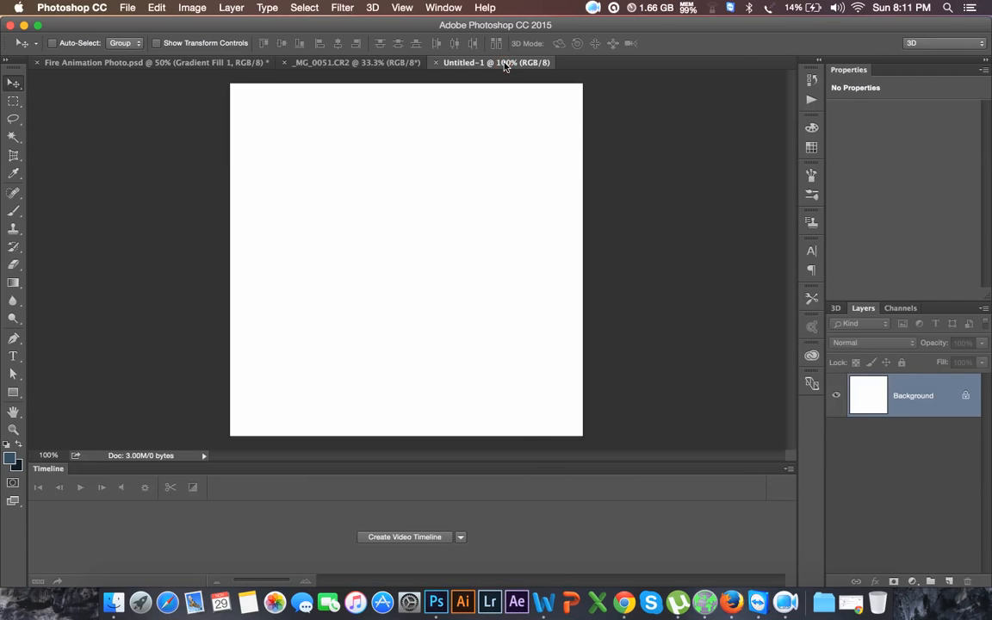
{"action": "left_click", "coordinate": [436, 62]}
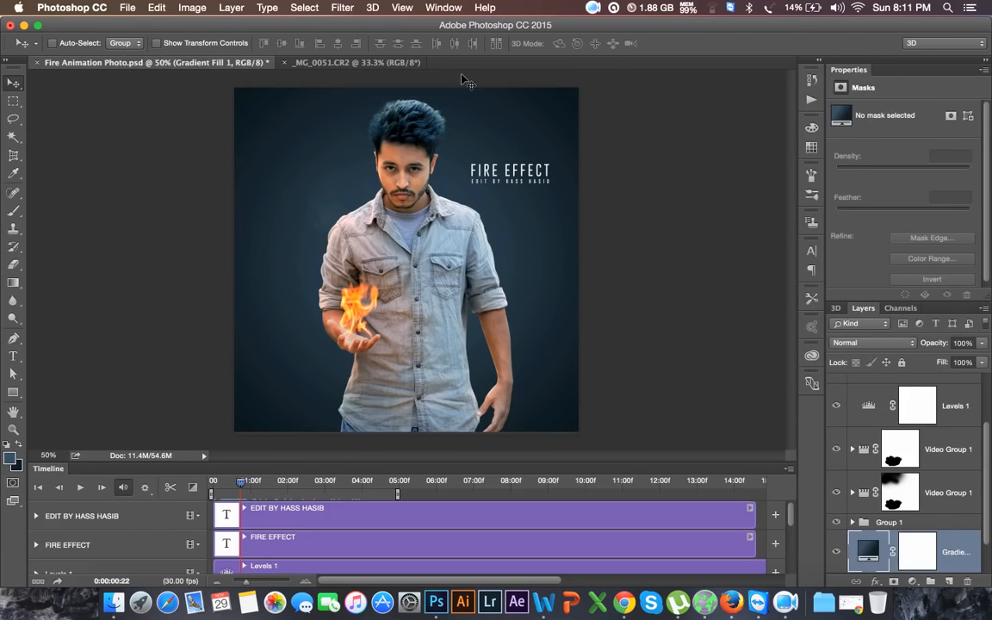
{"action": "left_click", "coordinate": [127, 7]}
{"action": "left_click", "coordinate": [134, 21]}
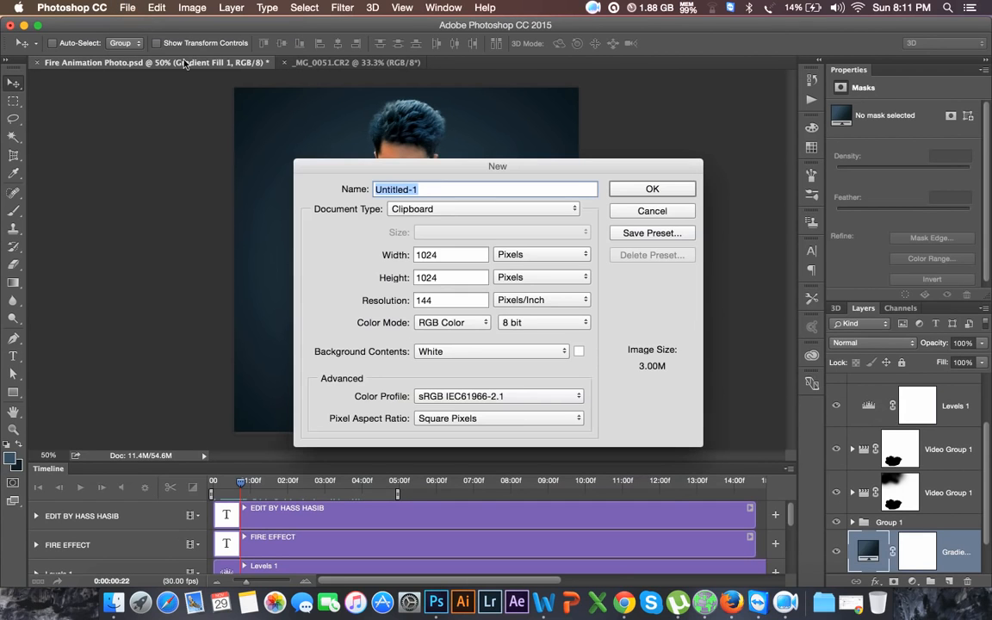
{"action": "double_click", "coordinate": [445, 255]}
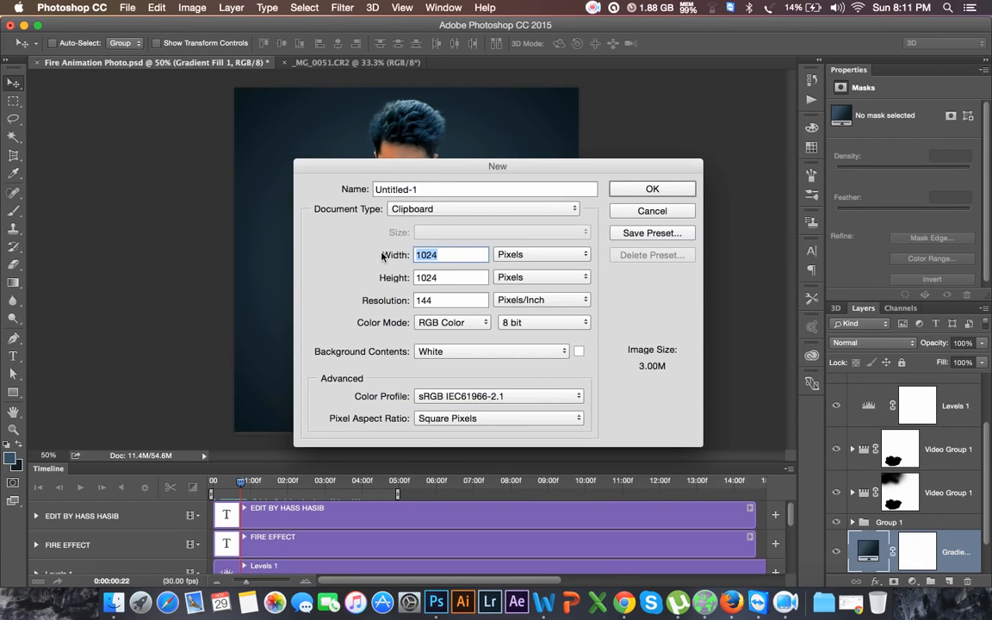
{"action": "type", "text": "500"}
{"action": "double_click", "coordinate": [451, 277]}
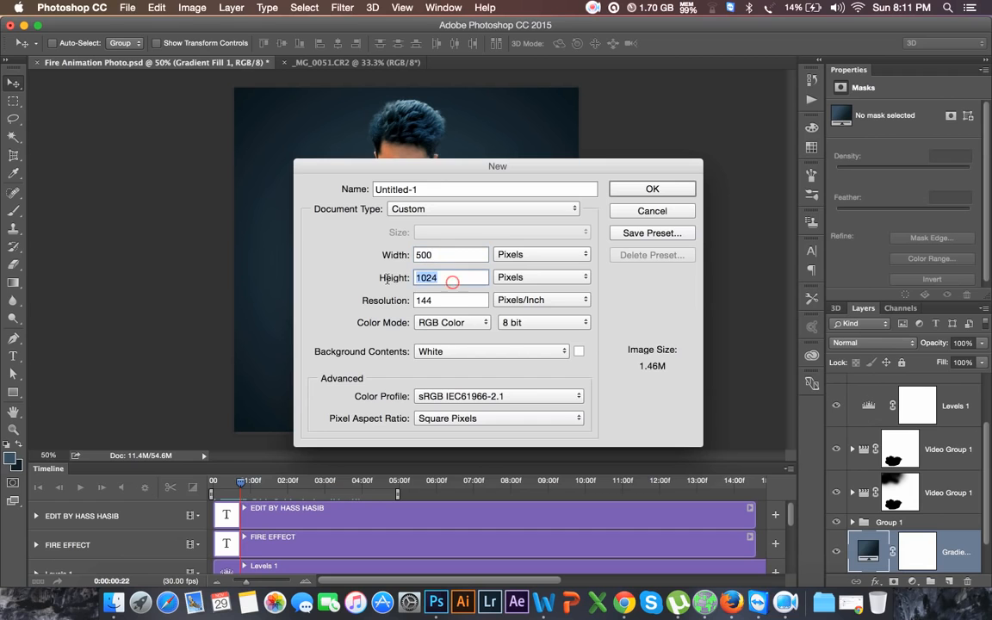
{"action": "type", "text": "500"}
{"action": "double_click", "coordinate": [468, 301]}
{"action": "type", "text": "72"}
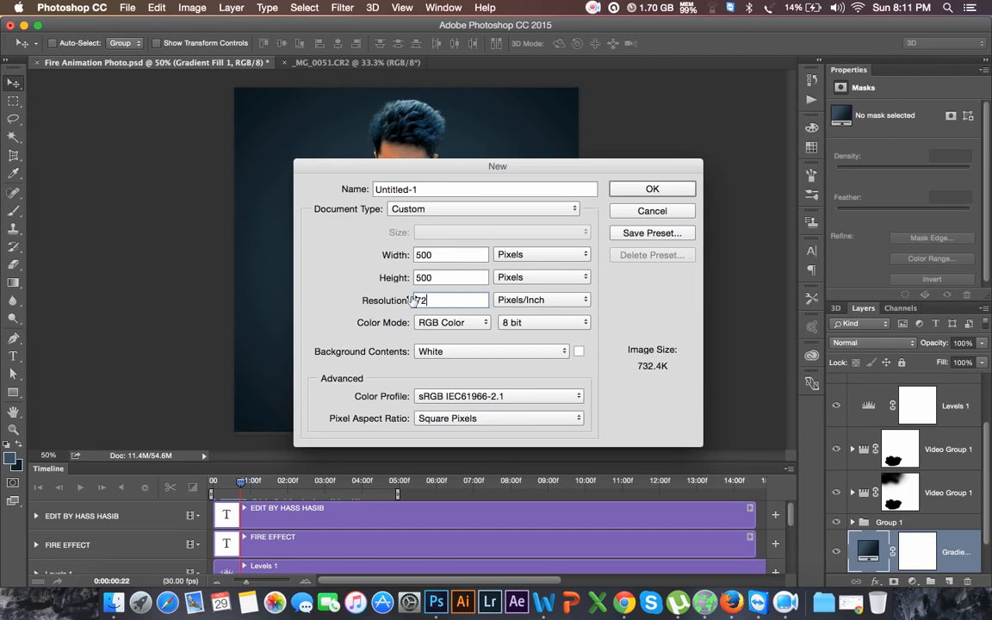
{"action": "left_click", "coordinate": [629, 188]}
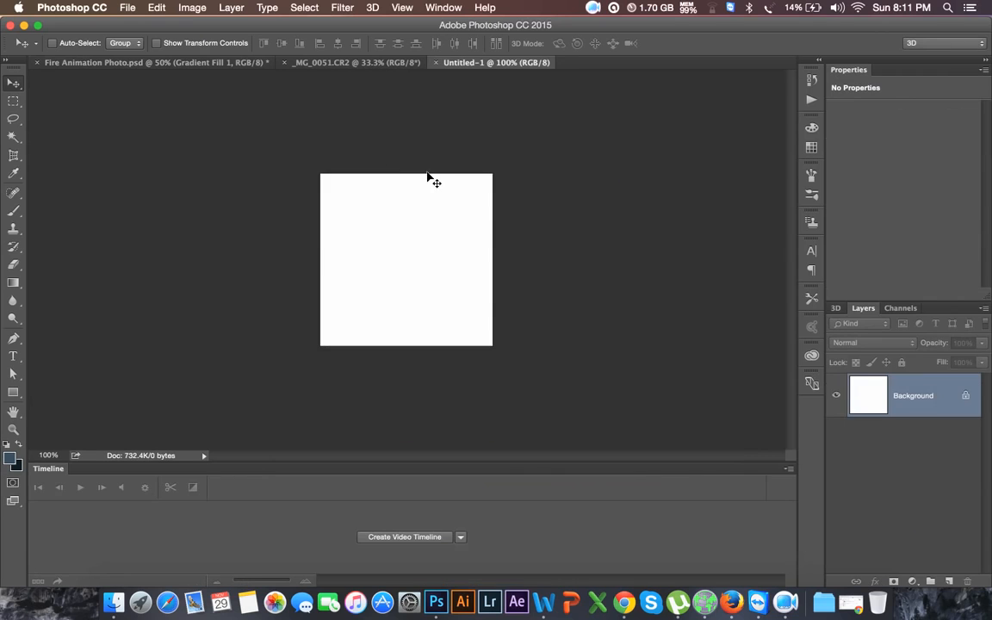
Close the Timeline to give the new blank document more workspace.
{"action": "key", "text": "super+equal"}
{"action": "key", "text": "super+equal"}
{"action": "key", "text": "super+minus"}
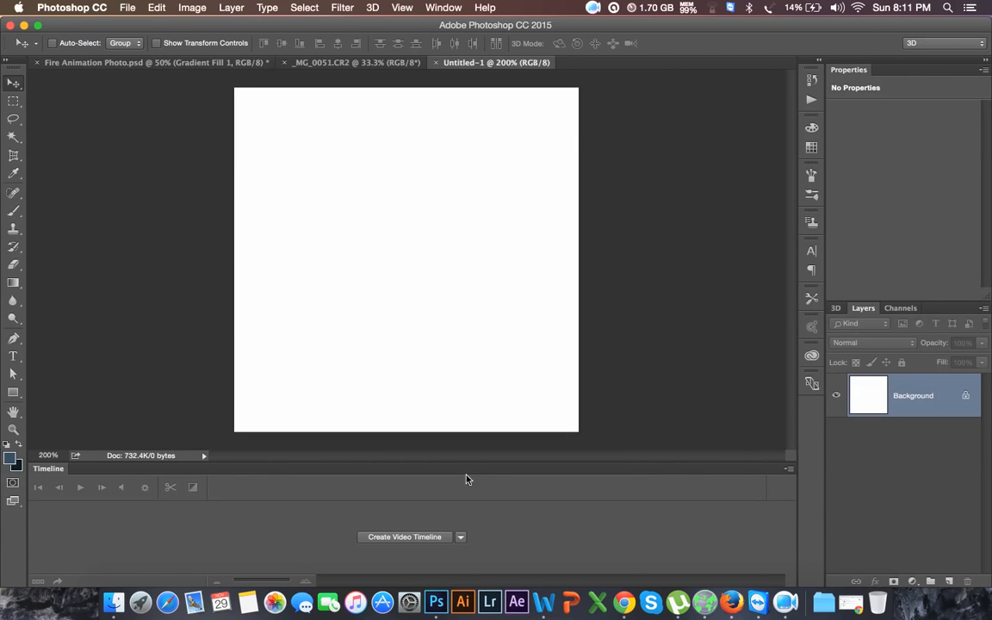
{"action": "left_click", "coordinate": [789, 471]}
{"action": "left_click", "coordinate": [822, 571]}
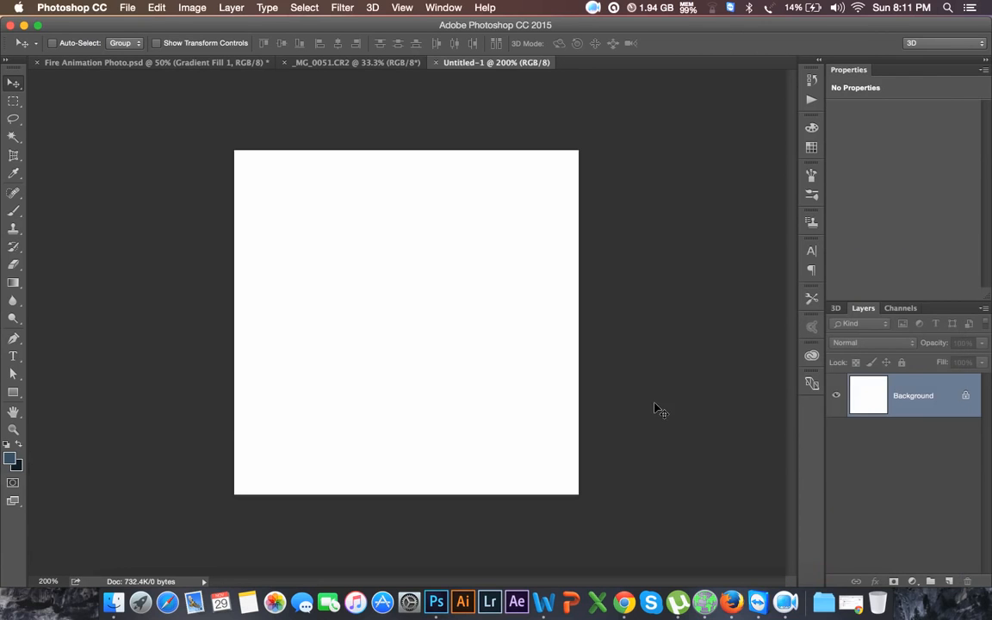
{"action": "key", "text": "super+equal"}
{"action": "key", "text": "super+minus"}
Set the foreground color to #355163 and the background color to #051a23.
{"action": "left_click", "coordinate": [15, 460]}
{"action": "left_click", "coordinate": [794, 407]}
{"action": "left_click_drag", "start_coordinate": [794, 408], "coordinate": [752, 413]}
{"action": "left_click", "coordinate": [791, 408]}
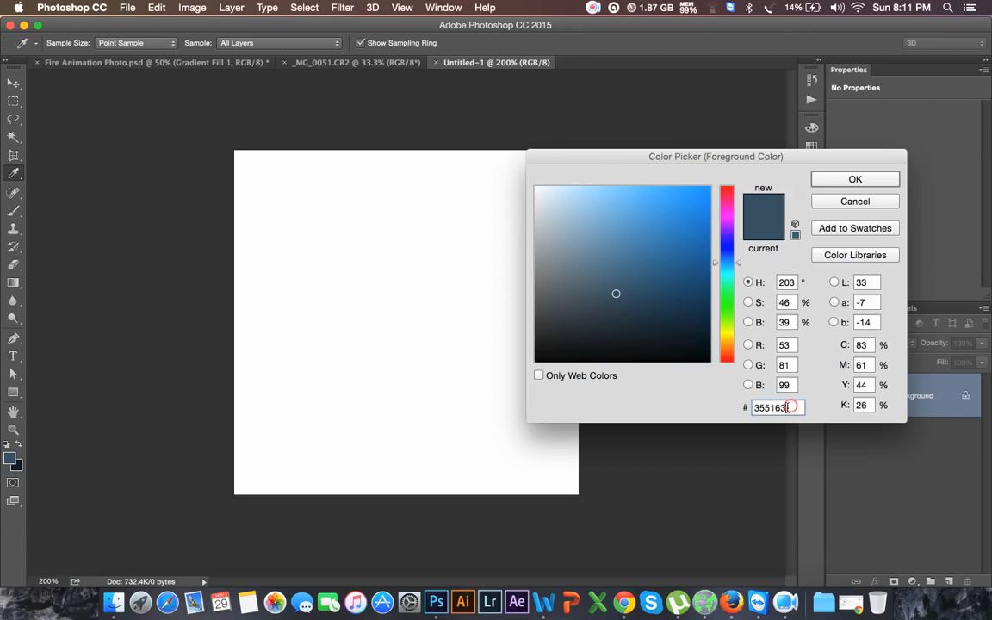
{"action": "left_click_drag", "start_coordinate": [791, 407], "coordinate": [733, 409]}
{"action": "left_click", "coordinate": [852, 181]}
{"action": "key", "text": "v"}
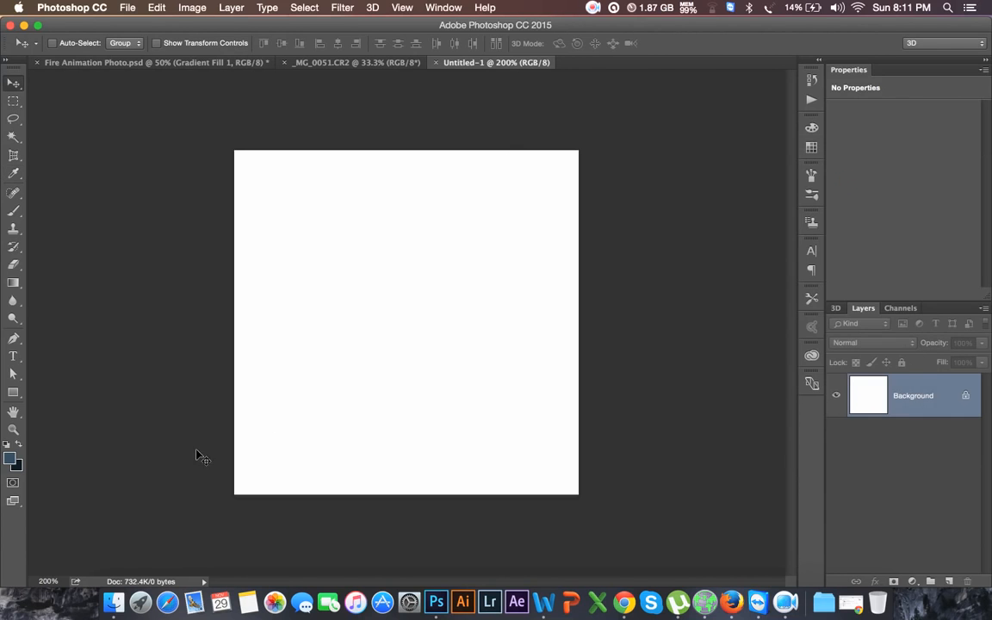
{"action": "left_click", "coordinate": [21, 469]}
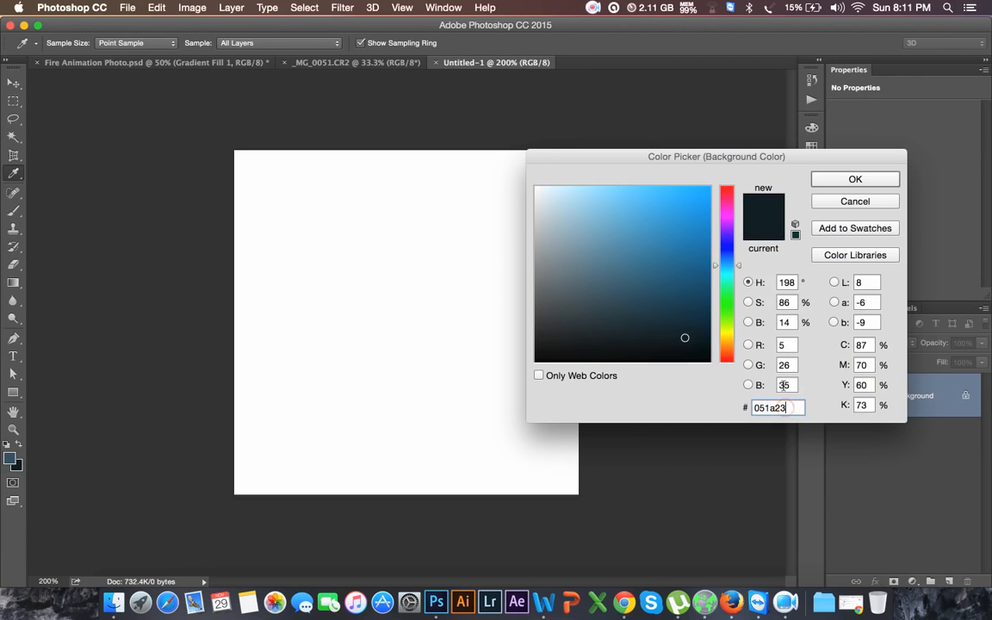
{"action": "left_click", "coordinate": [825, 179]}
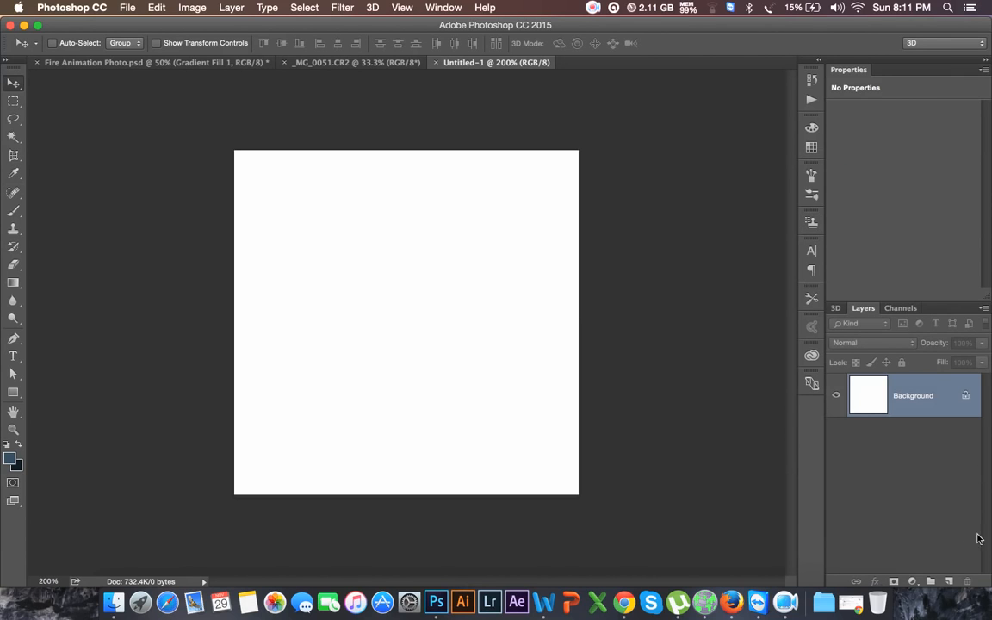
Add a Gradient fill layer using the foreground-to-background gradient preset.
{"action": "left_click", "coordinate": [914, 583]}
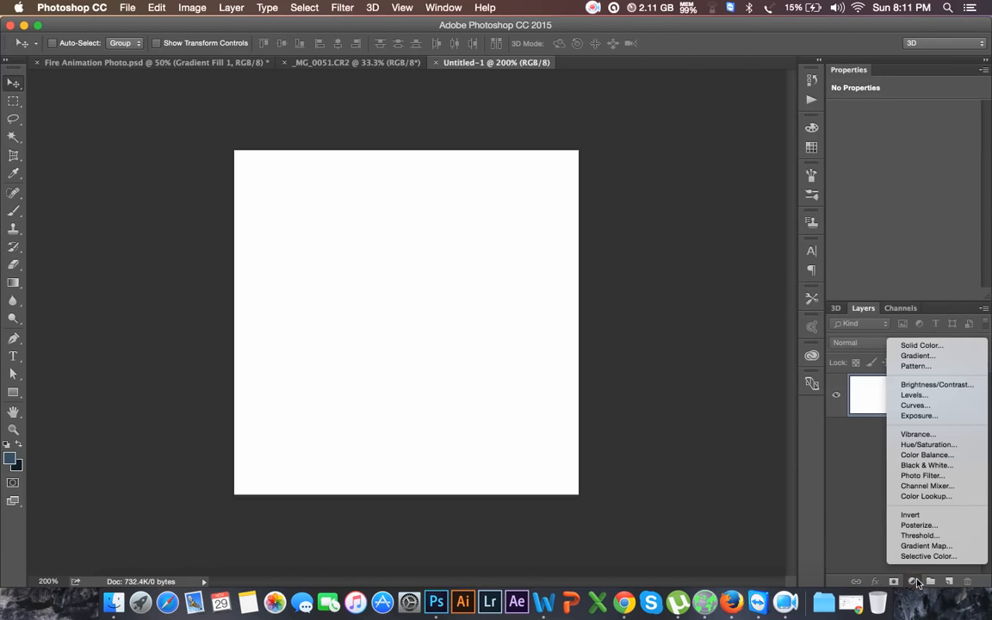
{"action": "left_click", "coordinate": [920, 356]}
{"action": "left_click", "coordinate": [747, 152]}
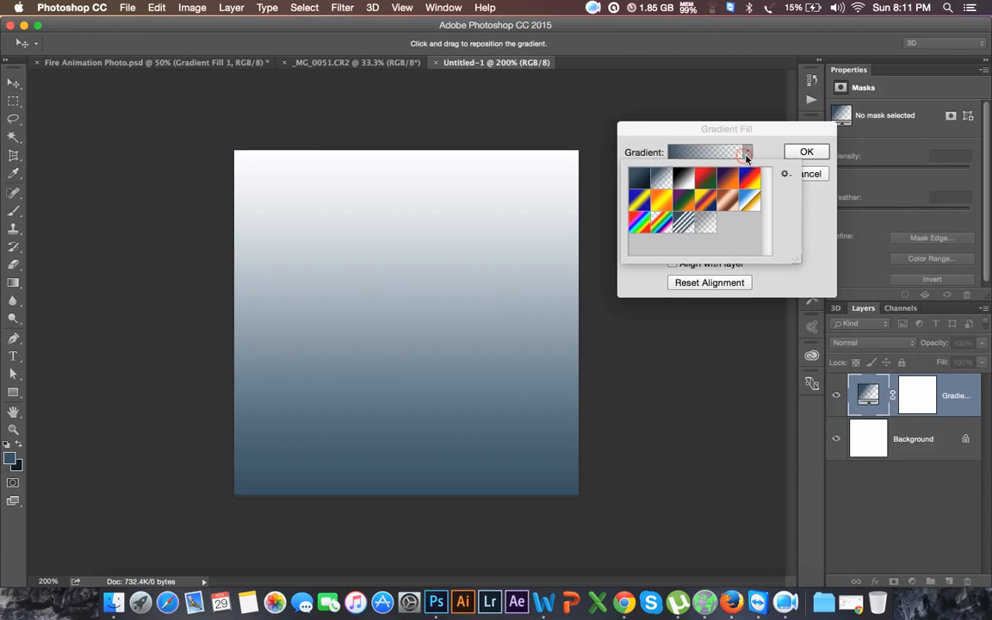
{"action": "left_click", "coordinate": [638, 177]}
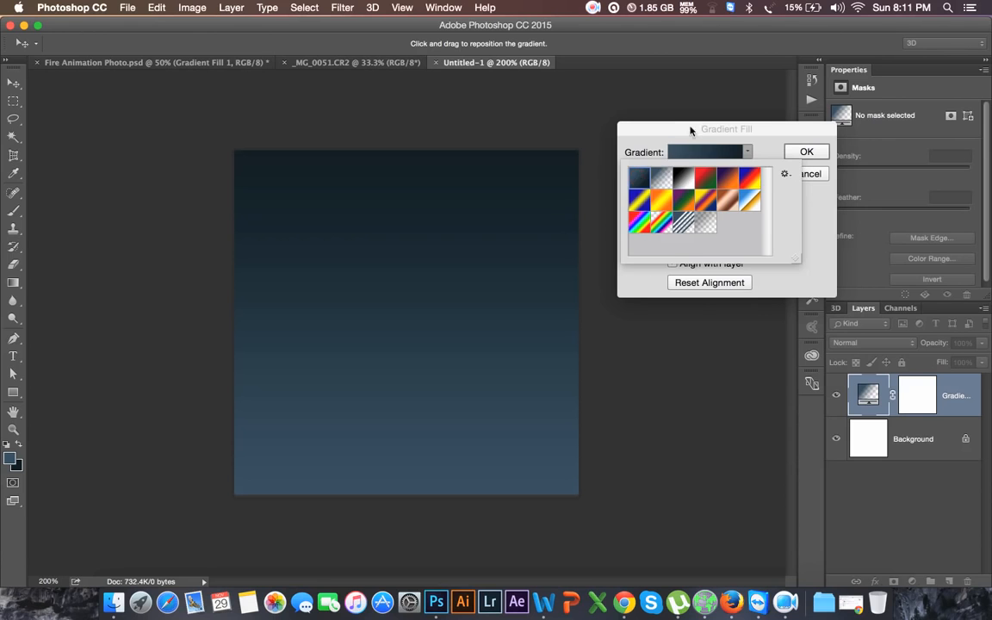
{"action": "key", "text": "Return"}
Apply the Radial style to the gradient fill with 166% scale, dithering and a 59.04° angle.
{"action": "left_click", "coordinate": [694, 175]}
{"action": "left_click", "coordinate": [698, 186]}
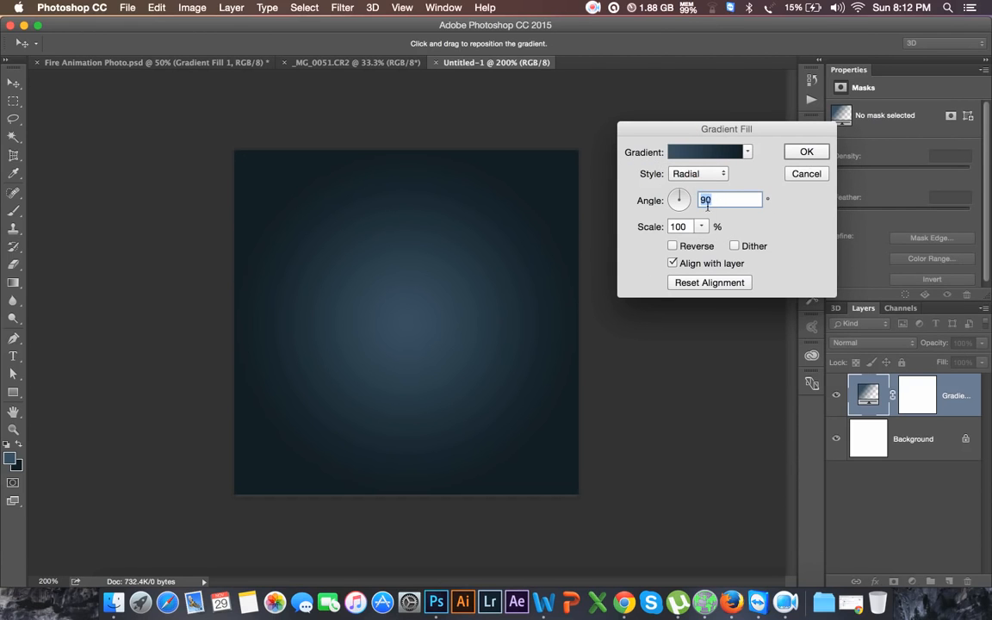
{"action": "left_click", "coordinate": [701, 227]}
{"action": "left_click_drag", "start_coordinate": [699, 244], "coordinate": [722, 242]}
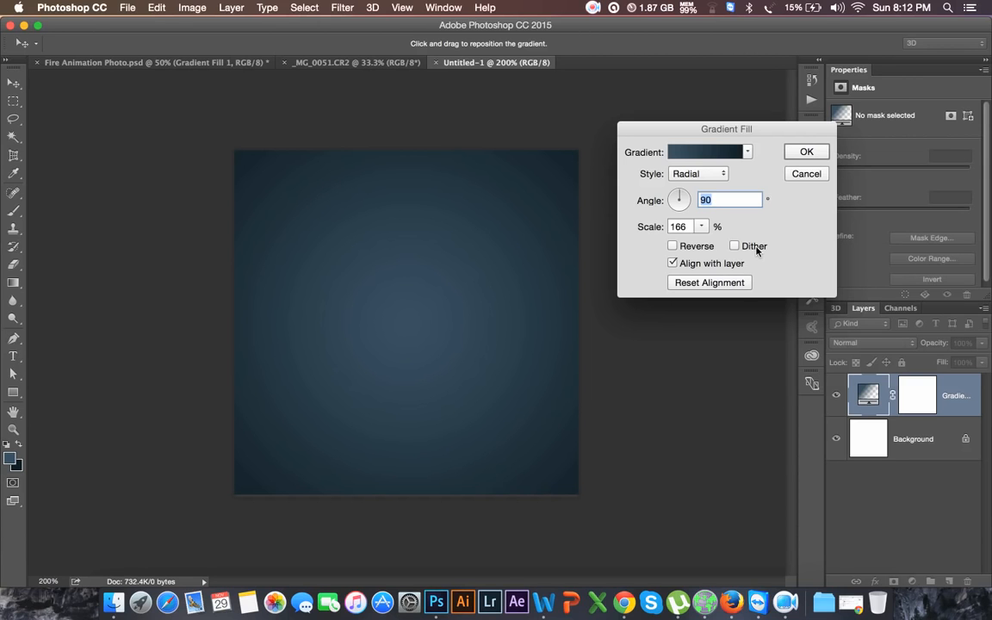
{"action": "left_click", "coordinate": [754, 249]}
{"action": "left_click_drag", "start_coordinate": [683, 198], "coordinate": [684, 197]}
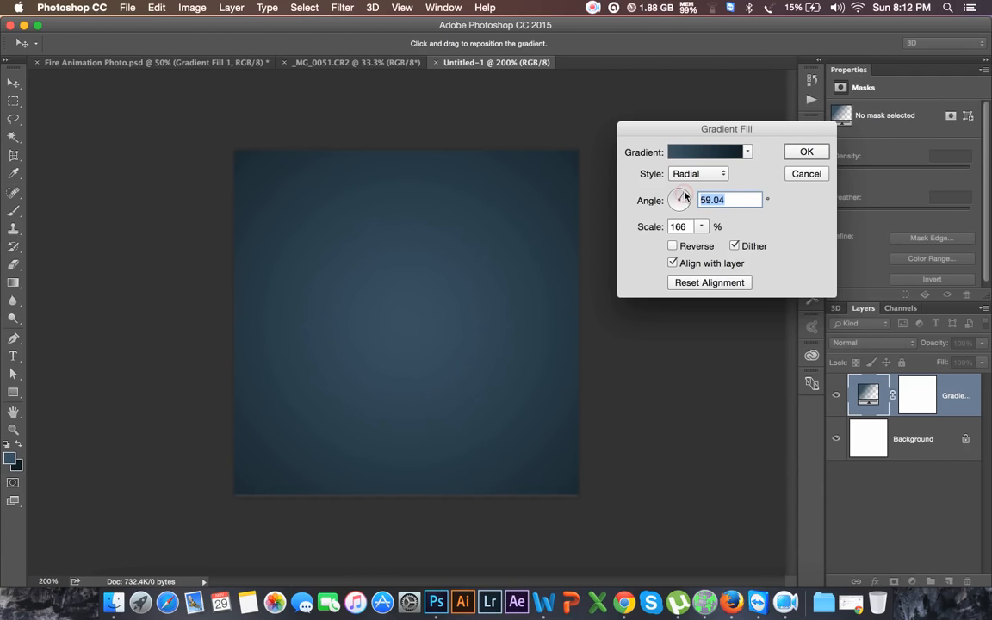
{"action": "left_click", "coordinate": [806, 151]}
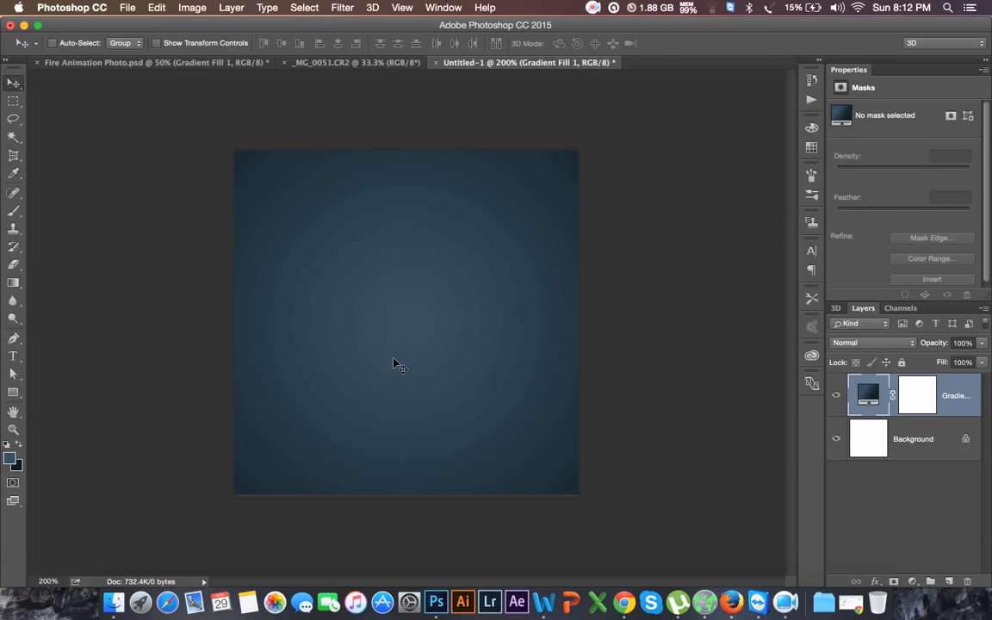
Open the cut-out portrait _MG_0051.psd from Finder and copy its Layer 0 into the Untitled-1 gradient document.
{"action": "key", "text": "super+plus"}
{"action": "key", "text": "super+minus"}
{"action": "left_click", "coordinate": [336, 63]}
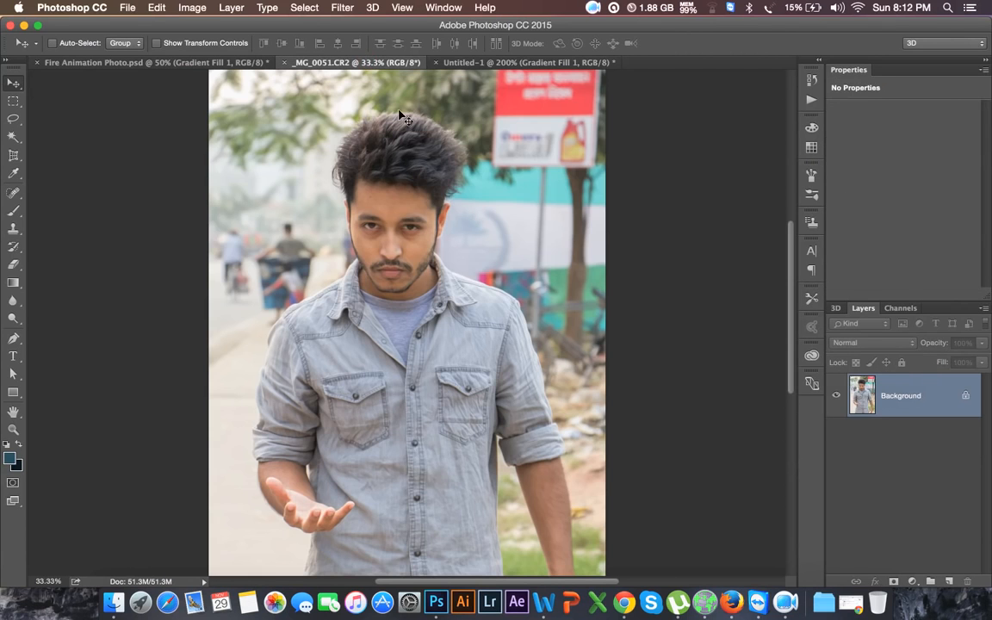
{"action": "scroll", "coordinate": [361, 315], "scroll_direction": "down", "scroll_amount": 5}
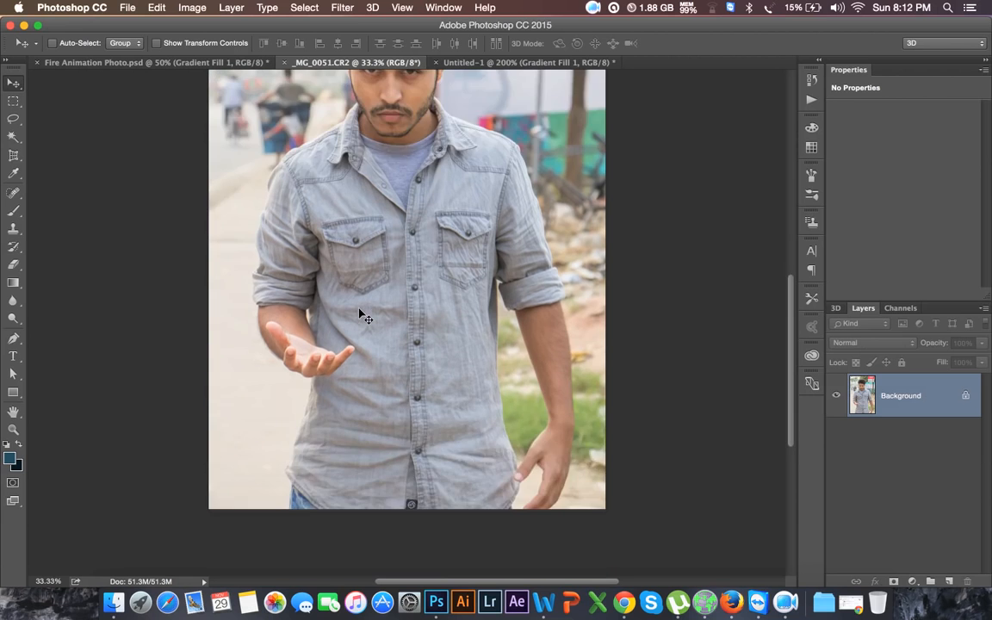
{"action": "scroll", "coordinate": [360, 313], "scroll_direction": "up", "scroll_amount": 5}
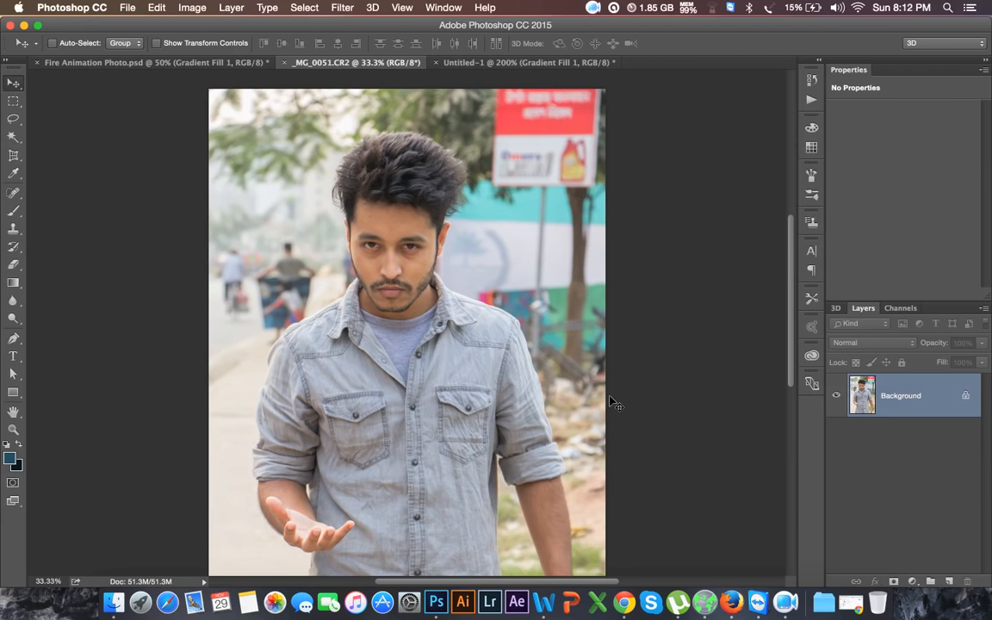
{"action": "left_click", "coordinate": [116, 595]}
{"action": "double_click", "coordinate": [523, 144]}
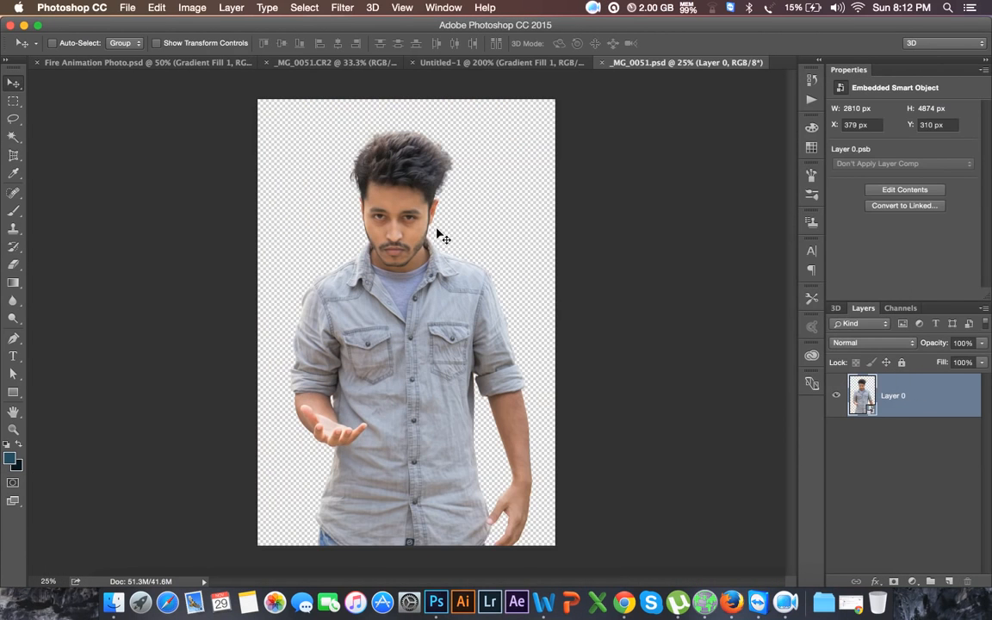
{"action": "left_click_drag", "start_coordinate": [366, 185], "coordinate": [560, 66]}
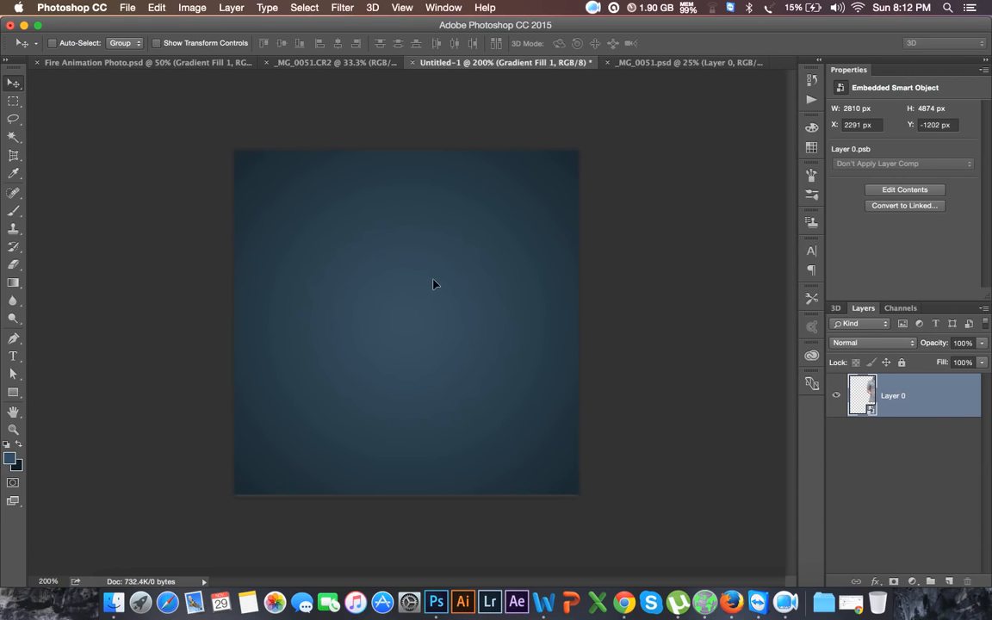
{"action": "left_click_drag", "start_coordinate": [433, 285], "coordinate": [436, 288]}
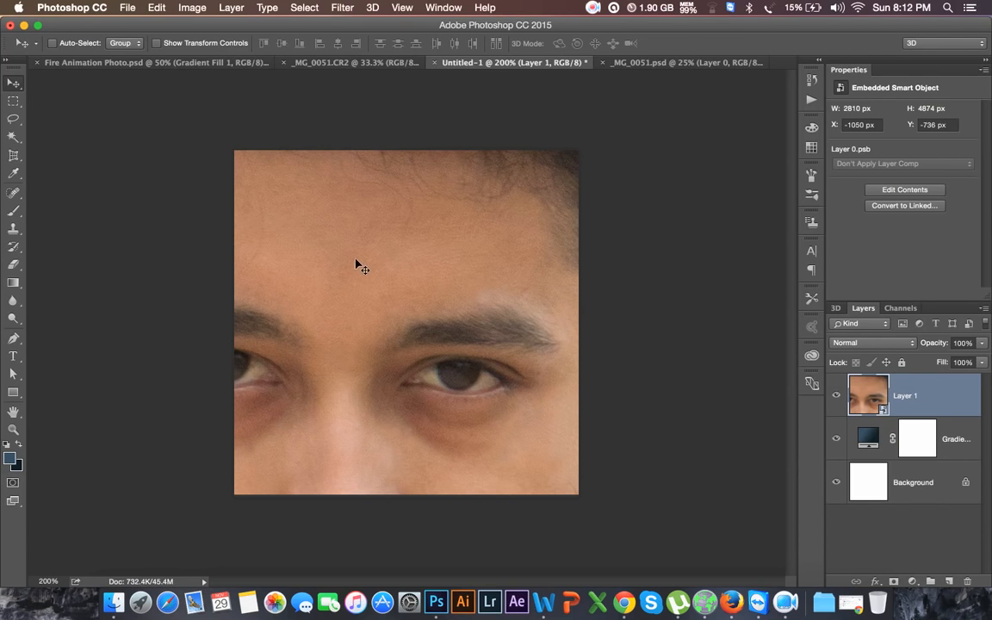
Start a Free Transform on the portrait layer and center it on the canvas at X 250 px, Y 250 px.
{"action": "left_click", "coordinate": [127, 6]}
{"action": "mouse_move", "coordinate": [157, 7]}
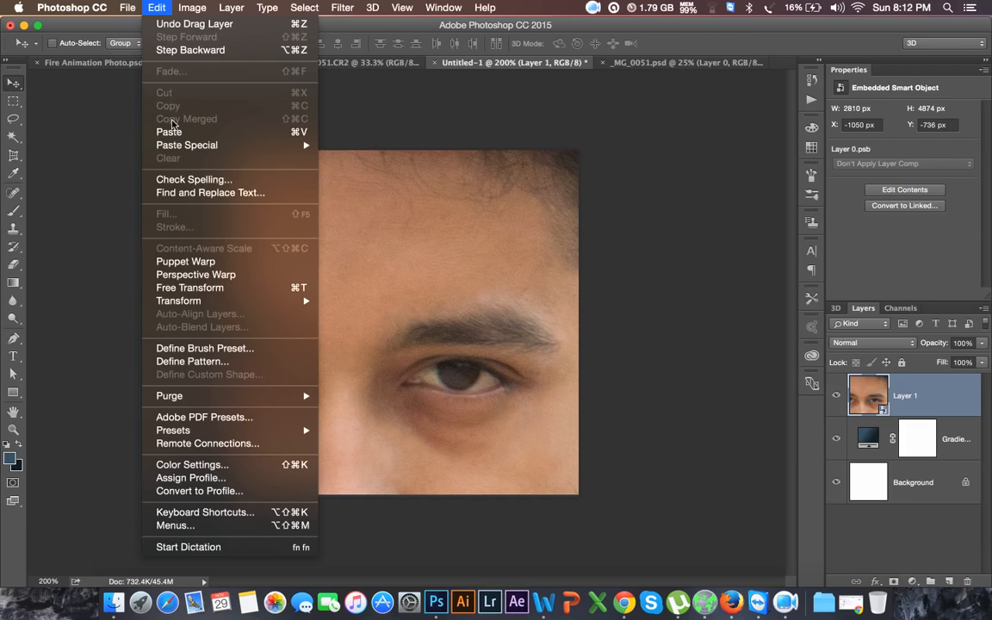
{"action": "left_click", "coordinate": [199, 288]}
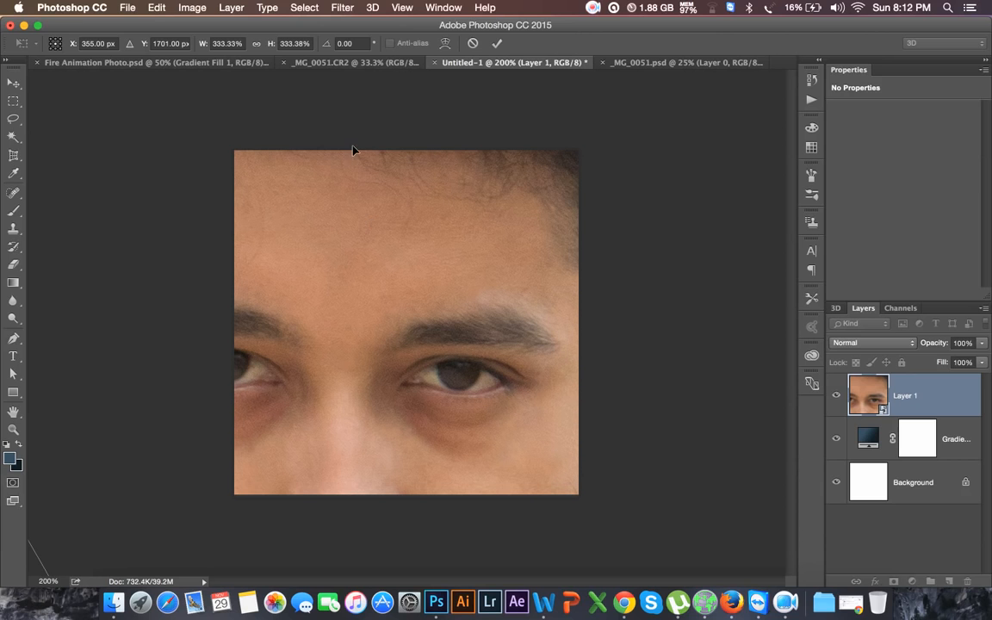
{"action": "left_click", "coordinate": [17, 431]}
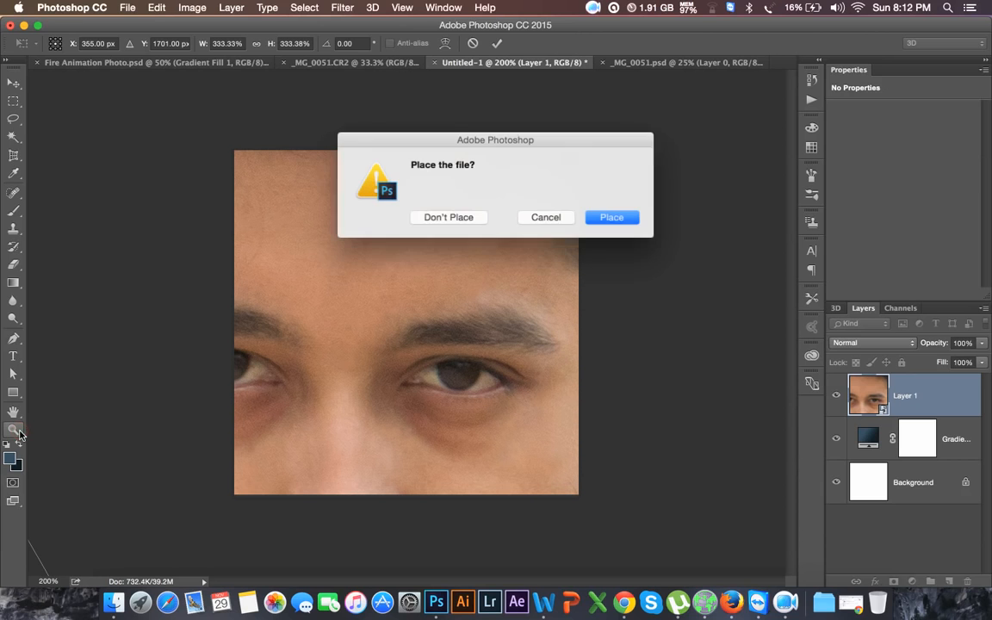
{"action": "left_click", "coordinate": [542, 218]}
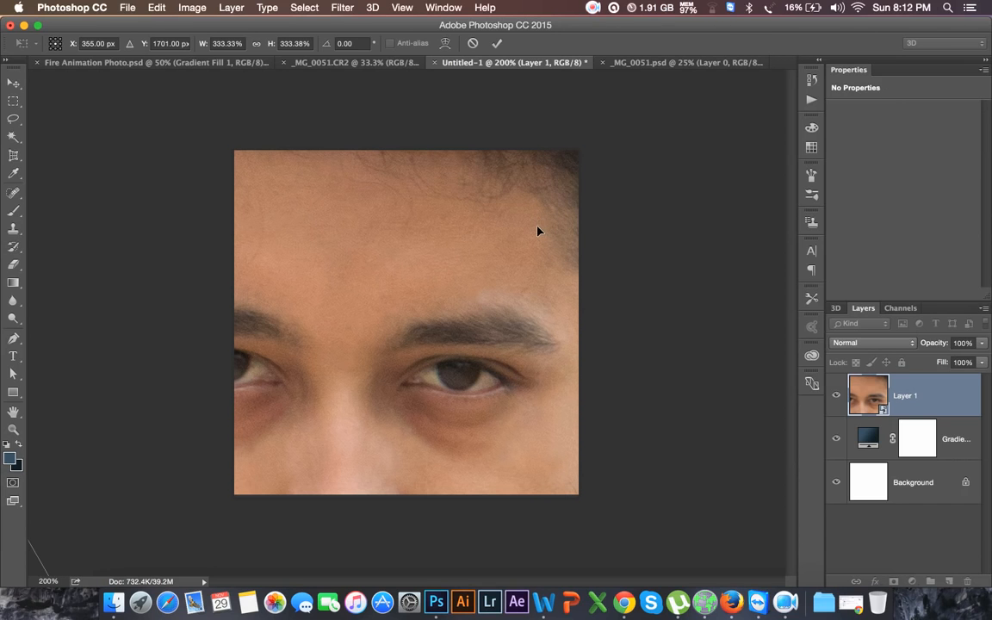
{"action": "key", "text": "super+minus"}
{"action": "key", "text": "super+minus"}
{"action": "key", "text": "super+minus"}
{"action": "key", "text": "super+minus"}
{"action": "key", "text": "super+minus"}
{"action": "key", "text": "super+minus"}
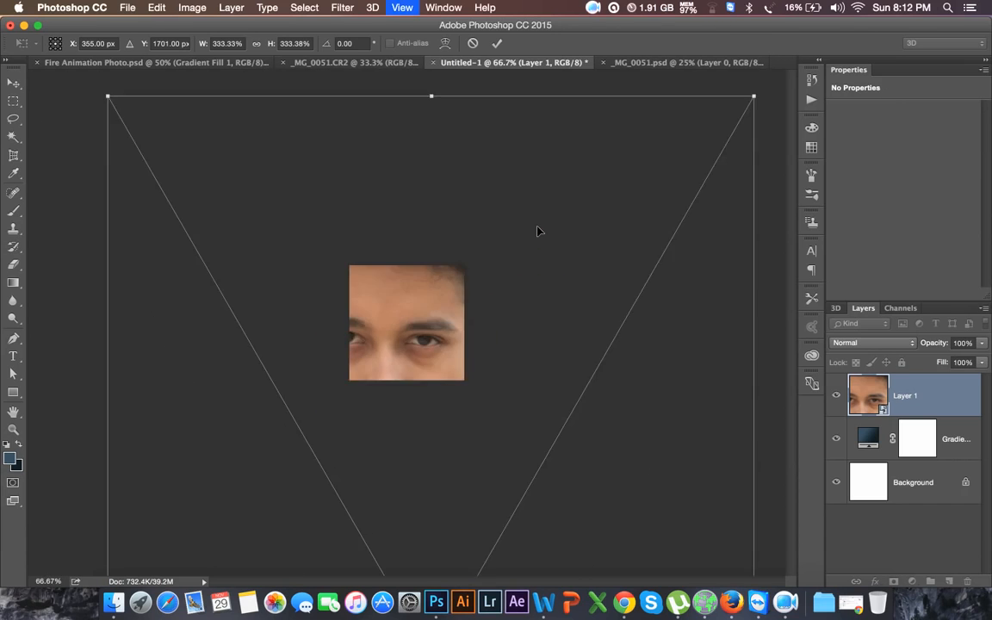
{"action": "left_click_drag", "start_coordinate": [419, 318], "coordinate": [417, 239]}
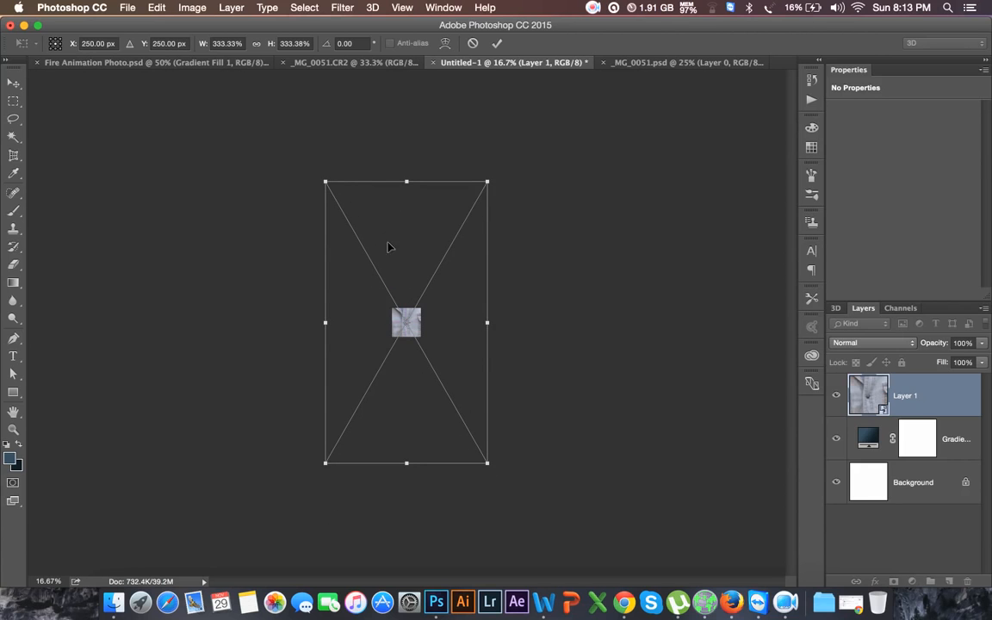
Link width and height and scale the portrait down to 33.33%.
{"action": "left_click", "coordinate": [257, 45]}
{"action": "left_click", "coordinate": [257, 45]}
{"action": "left_click_drag", "start_coordinate": [211, 50], "coordinate": [179, 81]}
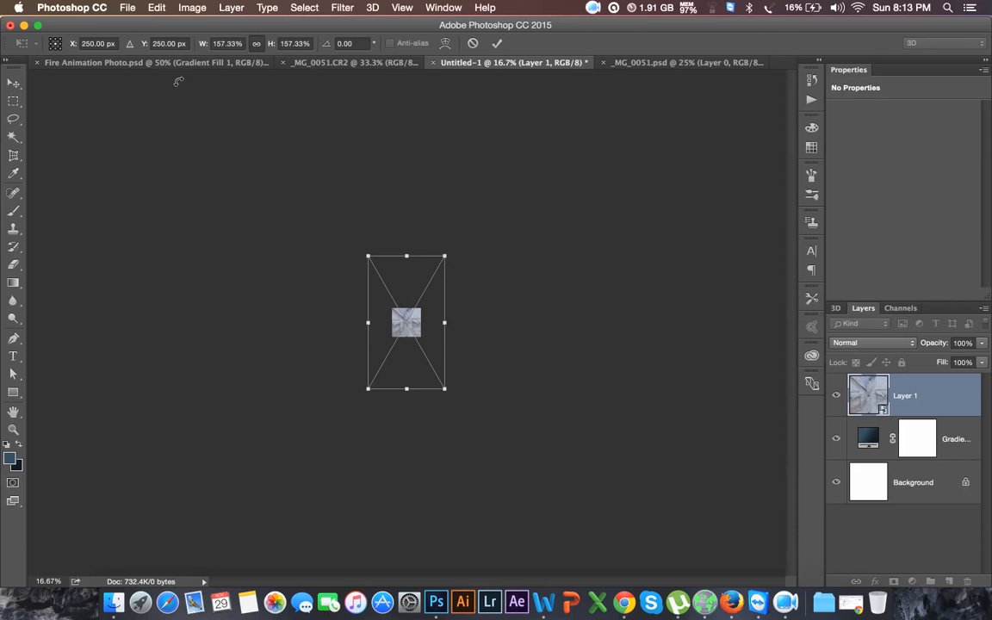
{"action": "left_click_drag", "start_coordinate": [184, 42], "coordinate": [124, 78]}
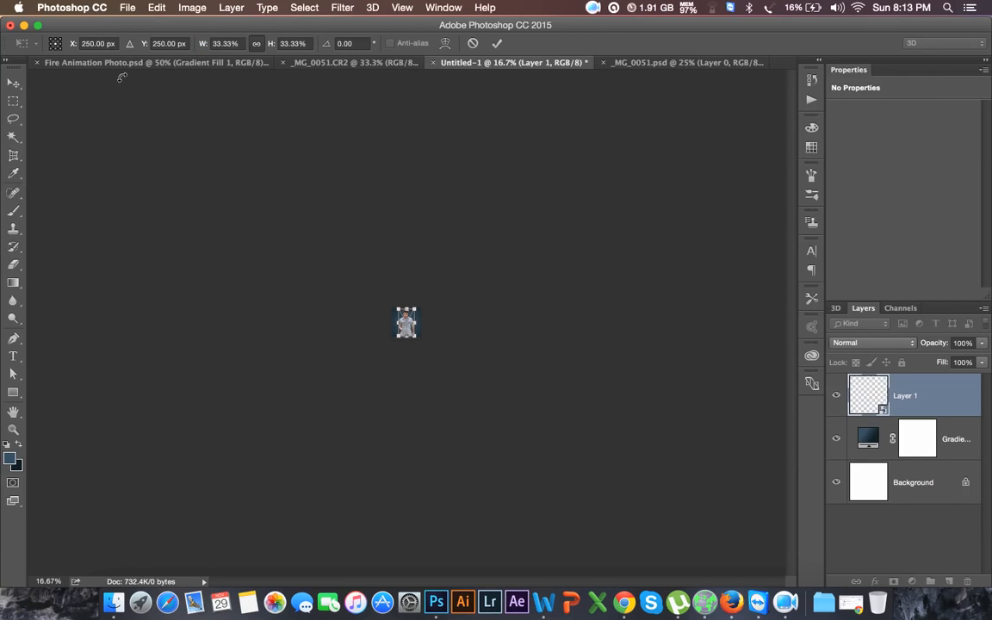
Enlarge the portrait slightly to 284 × 492 px, position it at X 108 px, Y 8 px, and apply the transform.
{"action": "key", "text": "super+equal"}
{"action": "key", "text": "super+equal"}
{"action": "key", "text": "super+equal"}
{"action": "key", "text": "super+equal"}
{"action": "key", "text": "super+equal"}
{"action": "key", "text": "super+equal"}
{"action": "key", "text": "super+equal"}
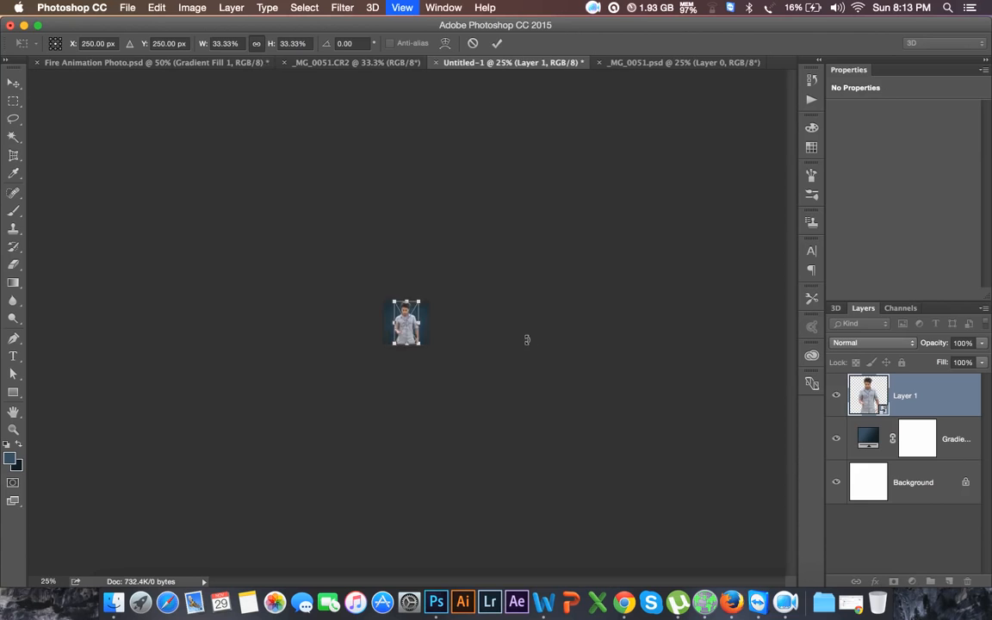
{"action": "key", "text": "super+minus"}
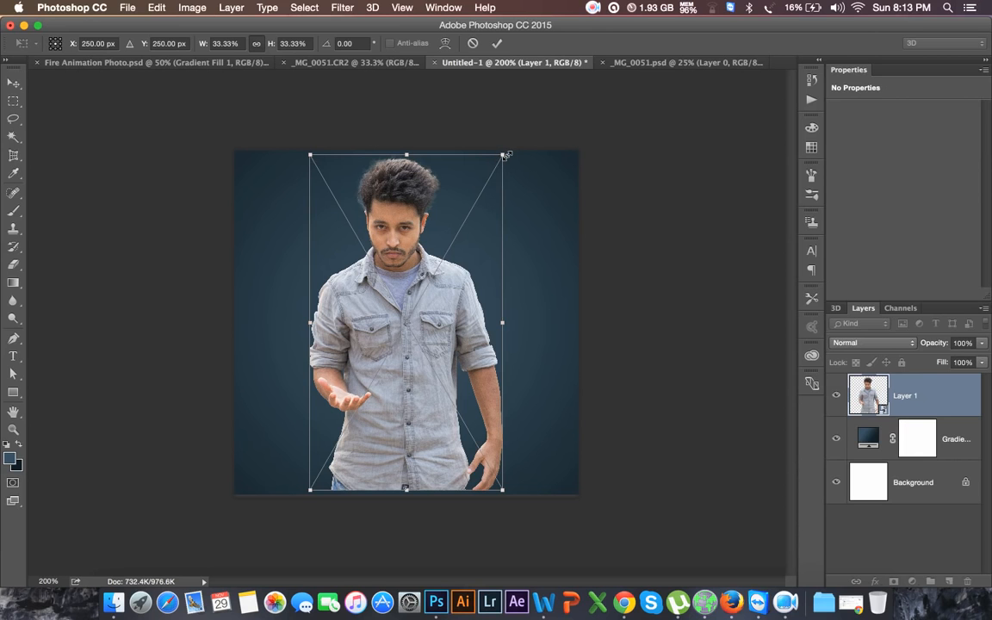
{"action": "left_click_drag", "start_coordinate": [506, 155], "coordinate": [508, 153]}
{"action": "left_click_drag", "start_coordinate": [443, 291], "coordinate": [446, 294]}
{"action": "key", "text": "Return"}
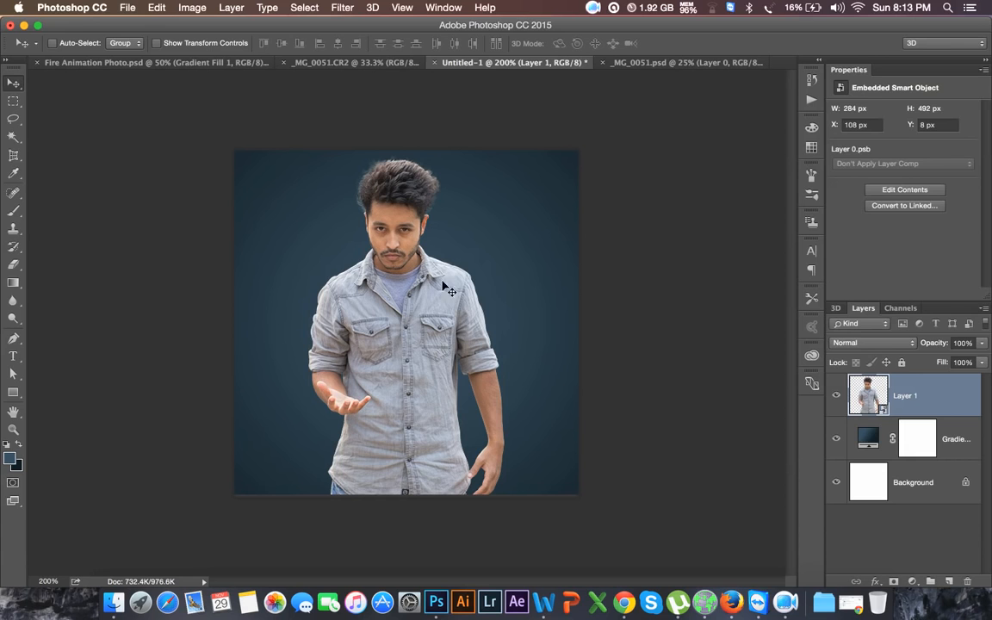
Look at the finished Fire Animation Photo.psd for reference and close the _MG_0051.psd document.
{"action": "key", "text": "super+equal"}
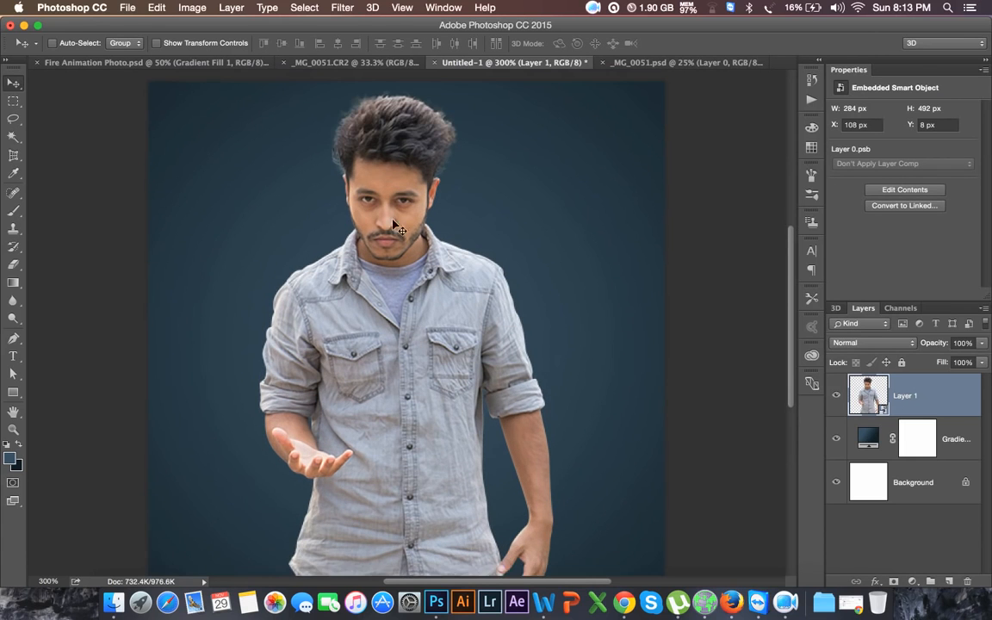
{"action": "left_click", "coordinate": [184, 63]}
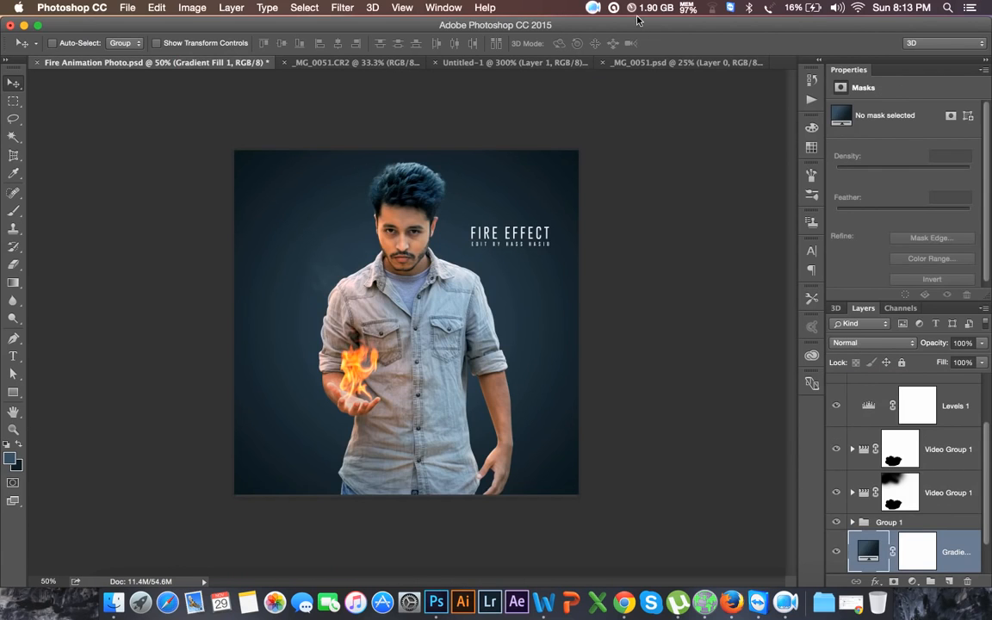
{"action": "left_click", "coordinate": [646, 64]}
{"action": "left_click_drag", "start_coordinate": [583, 26], "coordinate": [528, 138]}
{"action": "left_click", "coordinate": [607, 65]}
{"action": "left_click", "coordinate": [603, 63]}
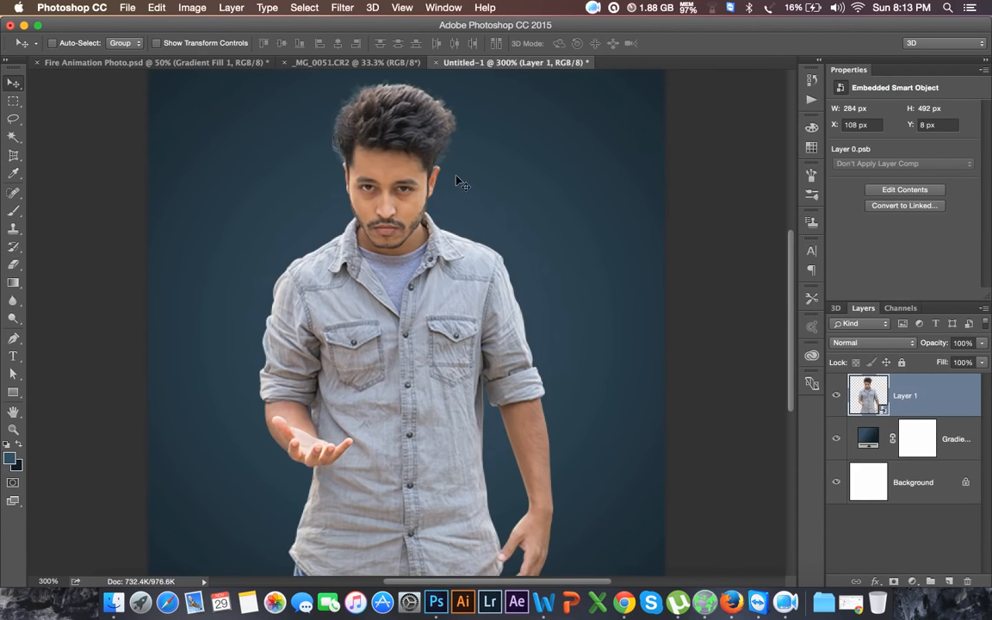
Load the outline of the man on Layer 1 as a selection and add a layer mask from it.
{"action": "left_click_drag", "start_coordinate": [411, 158], "coordinate": [424, 346]}
{"action": "key", "text": "super+plus"}
{"action": "key", "text": "super+plus"}
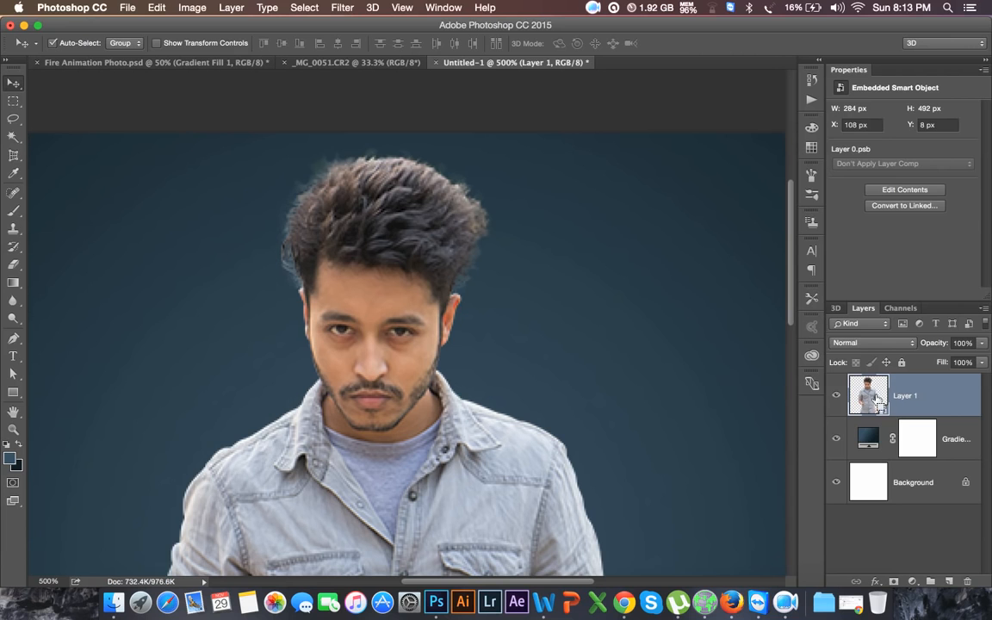
{"action": "left_click", "coordinate": [870, 401], "text": "super"}
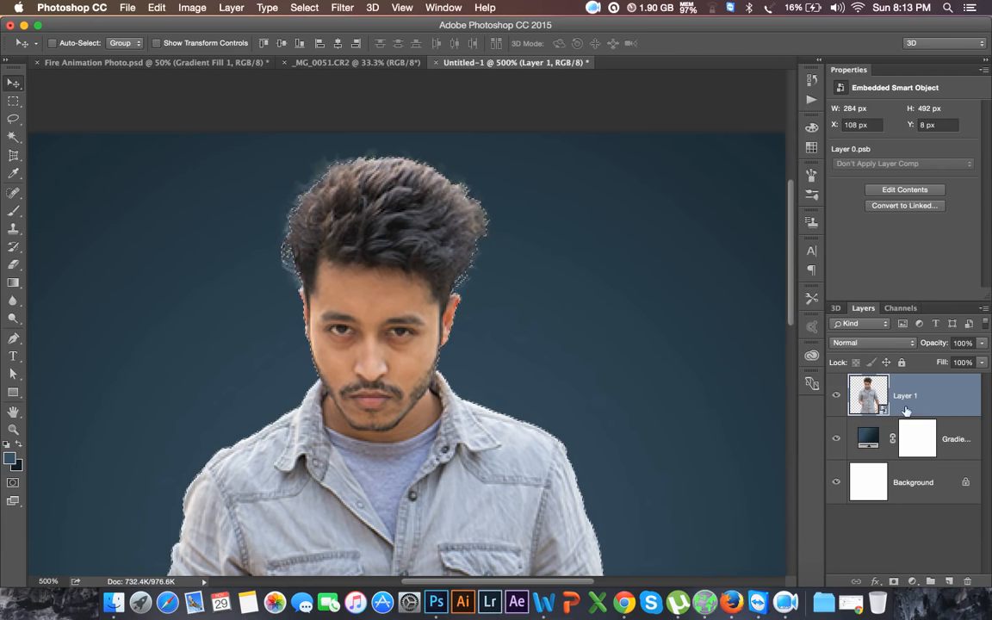
{"action": "left_click", "coordinate": [894, 583]}
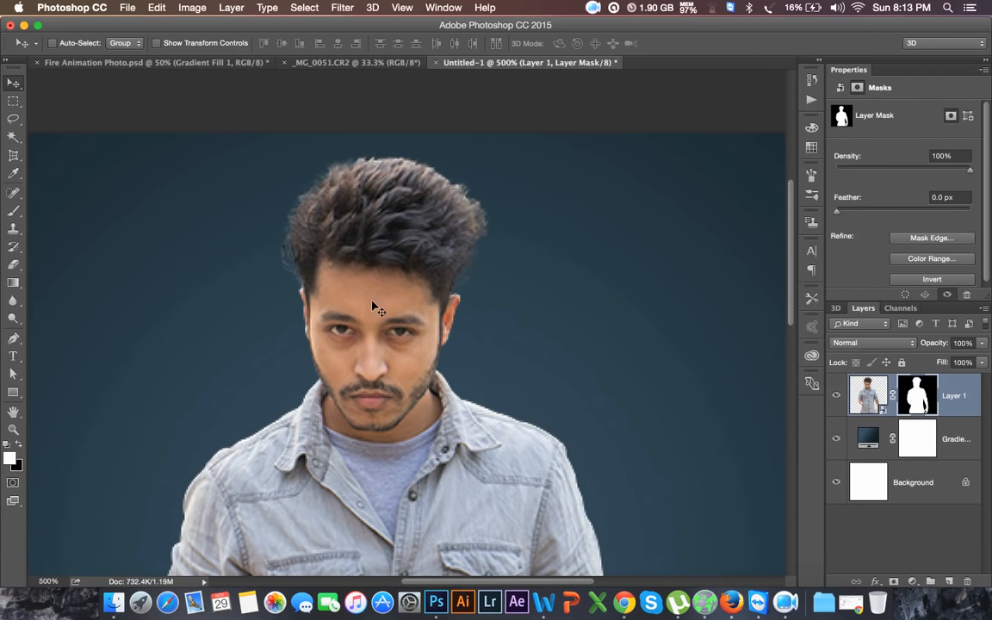
Add a Color Balance adjustment layer above Layer 1 and clip it to the portrait.
{"action": "key", "text": "super+minus"}
{"action": "key", "text": "super+minus"}
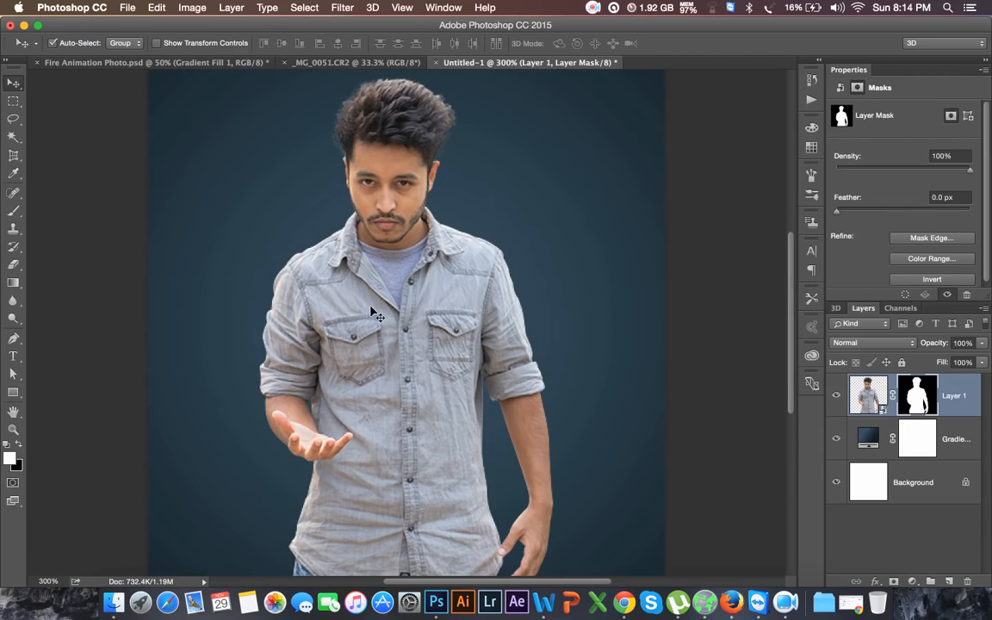
{"action": "key", "text": "super+minus"}
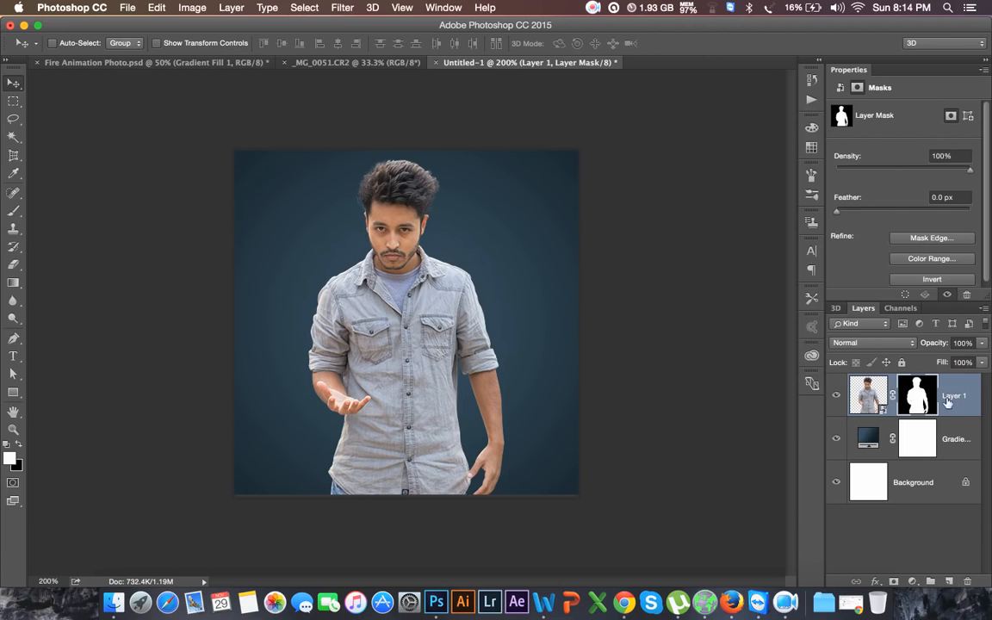
{"action": "left_click", "coordinate": [912, 581]}
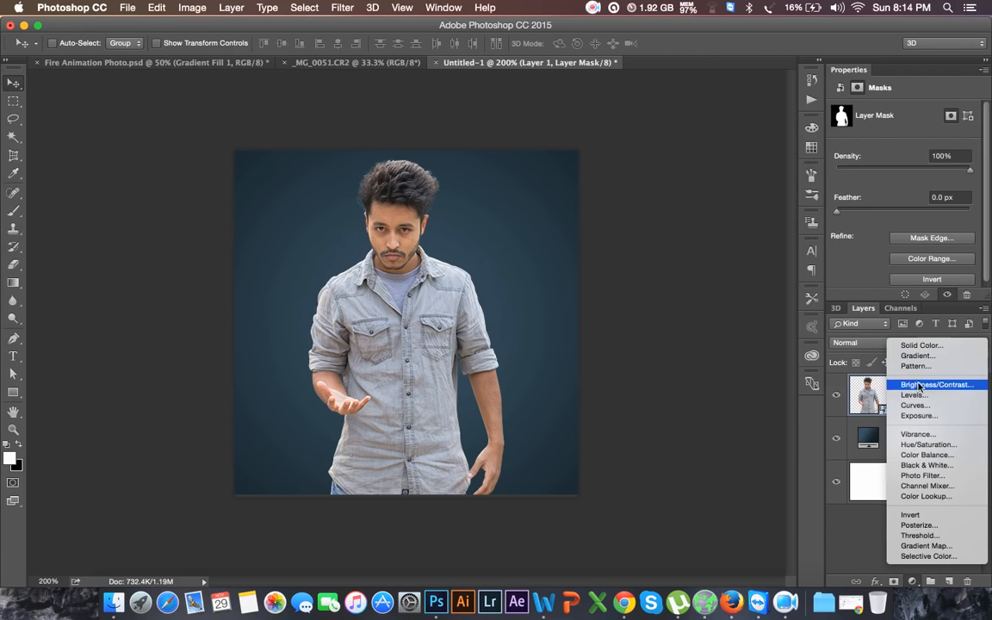
{"action": "left_click", "coordinate": [925, 455]}
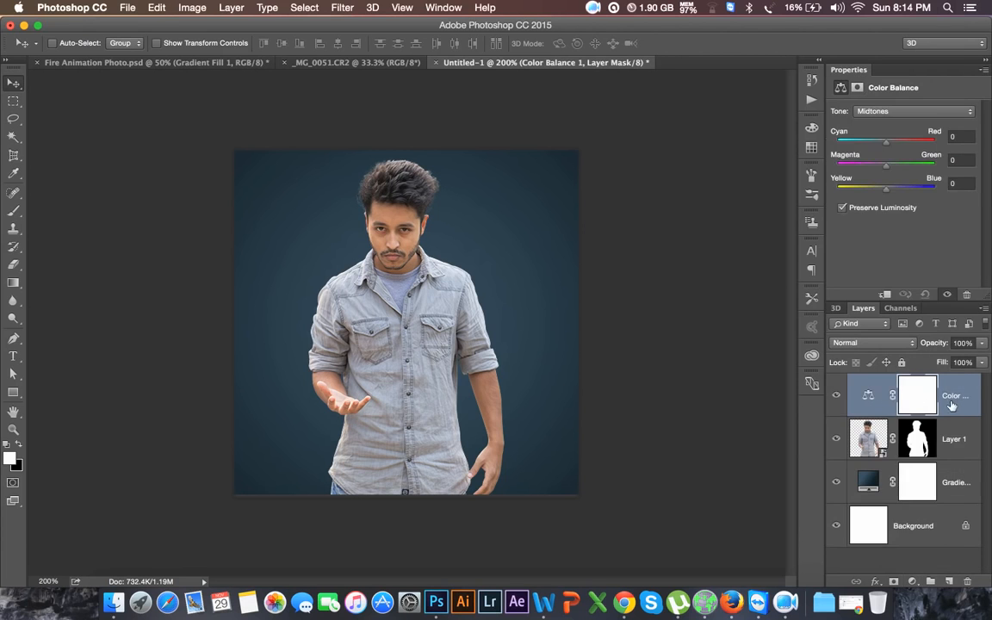
{"action": "right_click", "coordinate": [955, 398]}
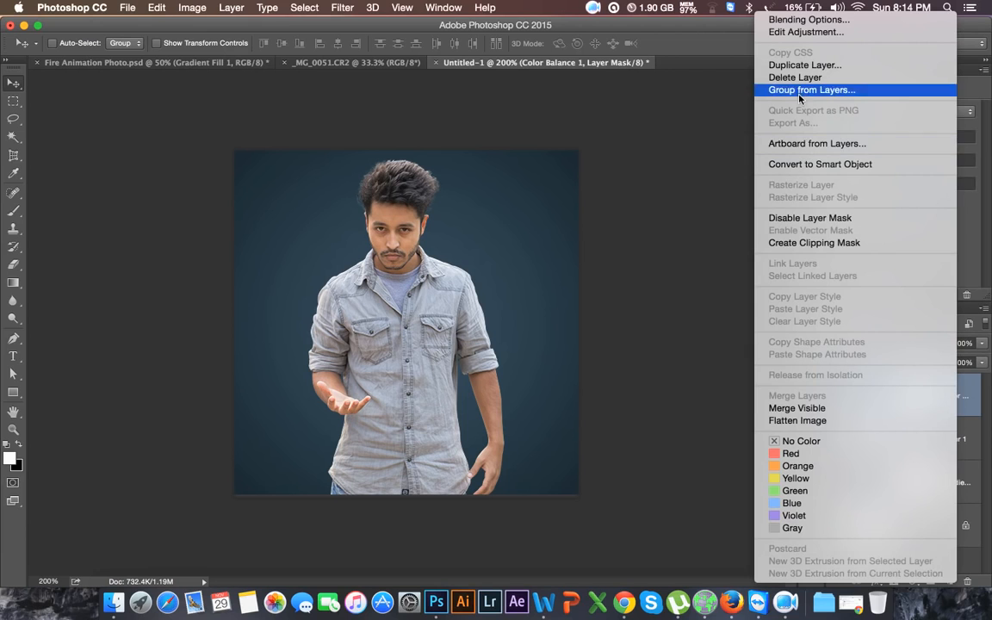
{"action": "left_click", "coordinate": [826, 244]}
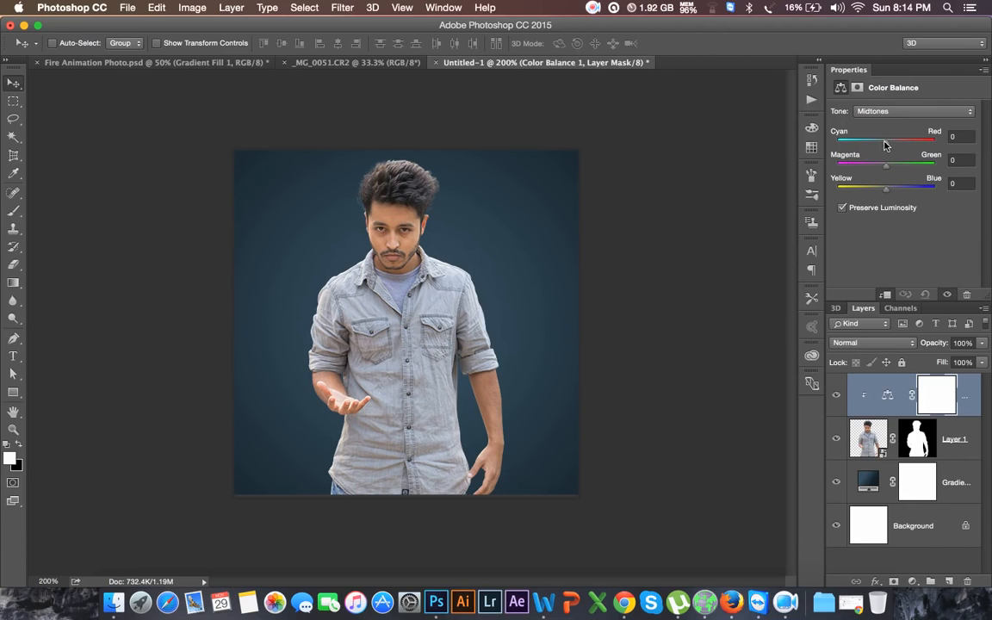
Set the Color Balance midtones to Cyan/Red -7 and Yellow/Blue +19, and shift the shadows to Cyan/Red -17 and toward blue.
{"action": "left_click_drag", "start_coordinate": [888, 146], "coordinate": [884, 147]}
{"action": "left_click_drag", "start_coordinate": [891, 195], "coordinate": [896, 196]}
{"action": "left_click", "coordinate": [875, 111]}
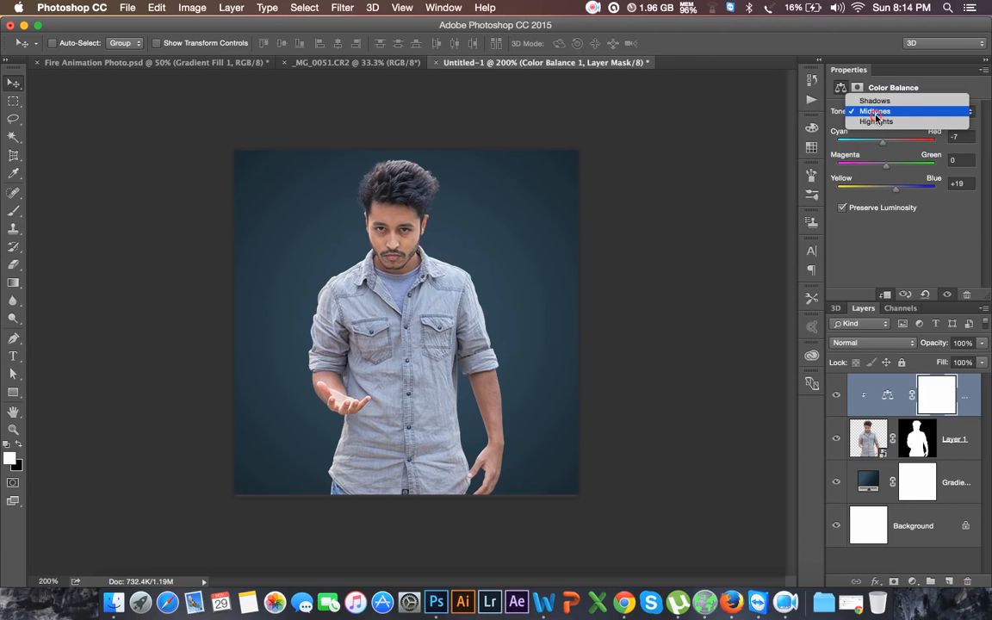
{"action": "left_click", "coordinate": [874, 100]}
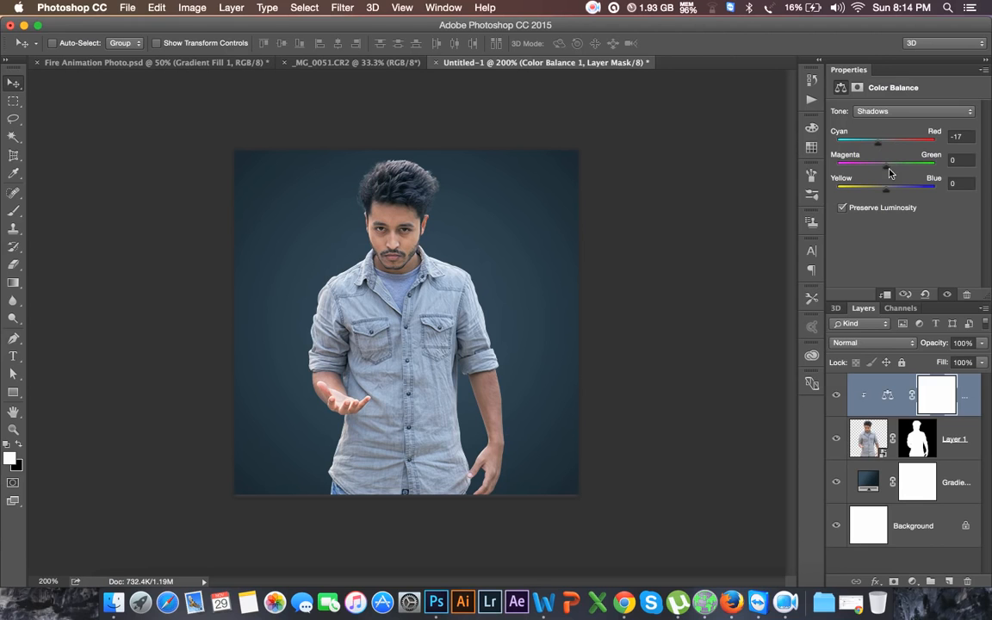
{"action": "left_click_drag", "start_coordinate": [885, 195], "coordinate": [892, 195]}
Set the Color Balance highlights to Cyan/Red -14 and Yellow/Blue +11.
{"action": "left_click", "coordinate": [887, 111]}
{"action": "left_click", "coordinate": [880, 132]}
{"action": "left_click_drag", "start_coordinate": [888, 148], "coordinate": [878, 146]}
{"action": "left_click_drag", "start_coordinate": [888, 189], "coordinate": [893, 193]}
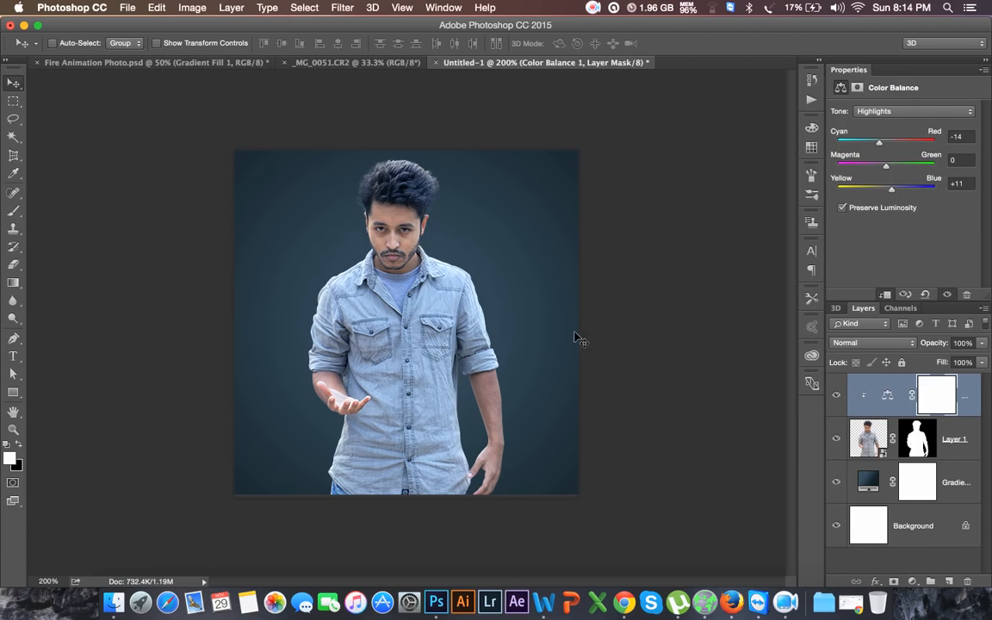
Move the portrait on Layer 1 right to X 118 px and compare the composition with the finished Fire Animation Photo.psd.
{"action": "left_click_drag", "start_coordinate": [495, 350], "coordinate": [506, 373]}
{"action": "left_click", "coordinate": [976, 448]}
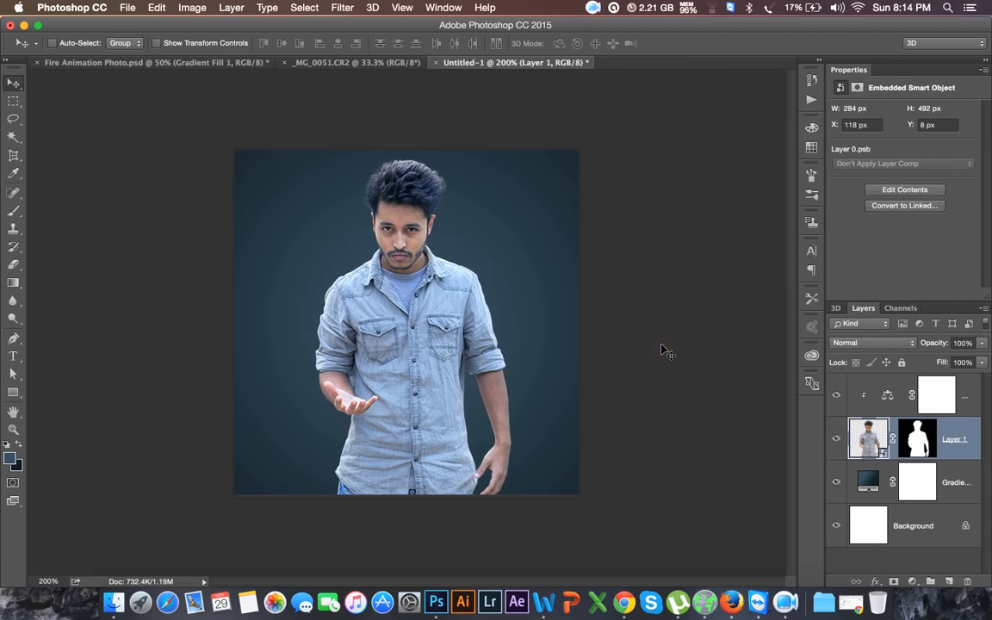
{"action": "key", "text": "super+equal"}
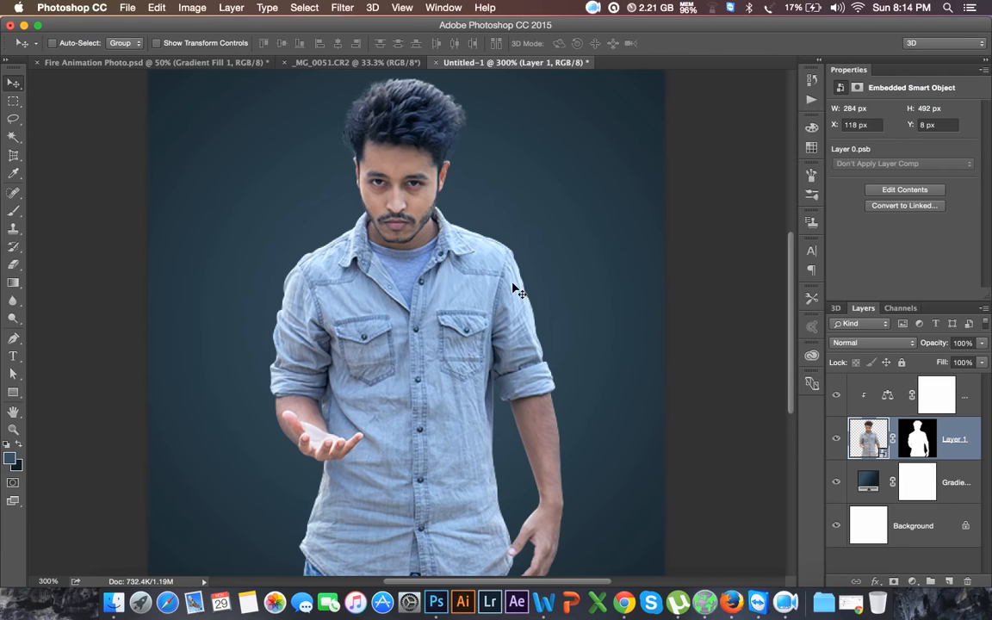
{"action": "key", "text": "super+minus"}
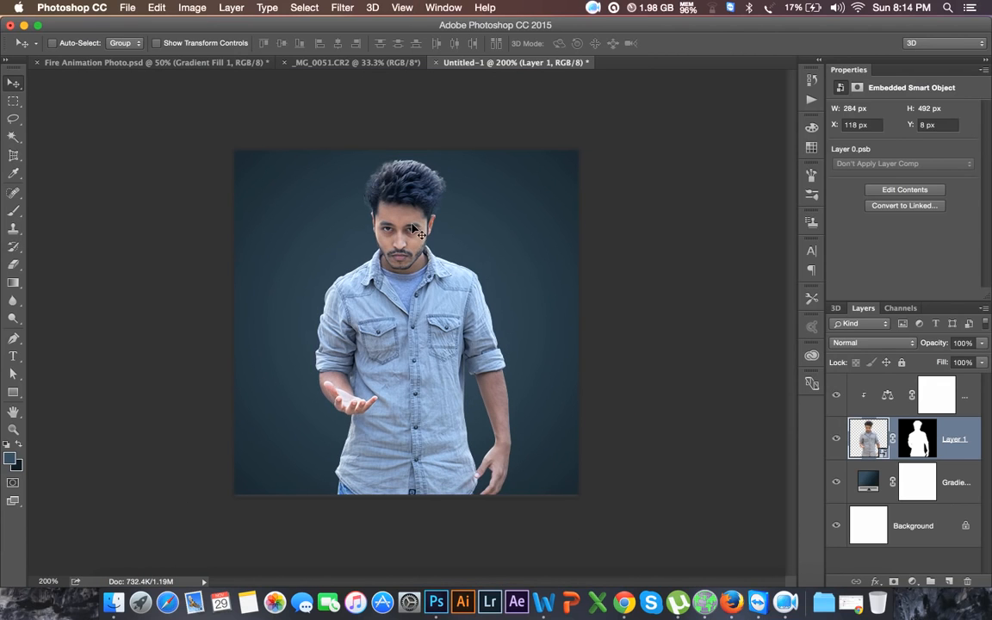
{"action": "left_click", "coordinate": [216, 64]}
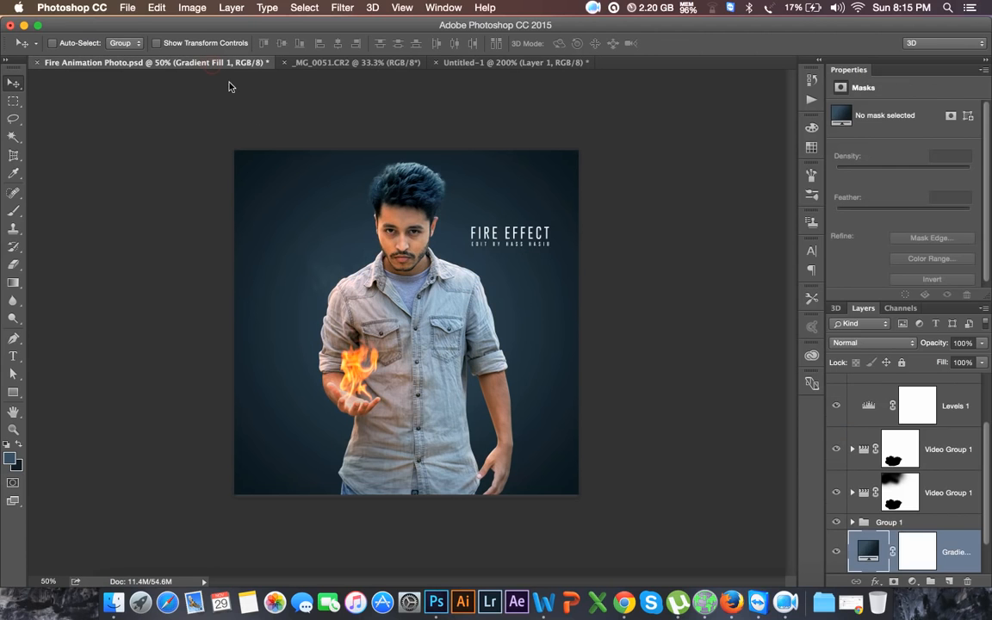
{"action": "left_click", "coordinate": [492, 64]}
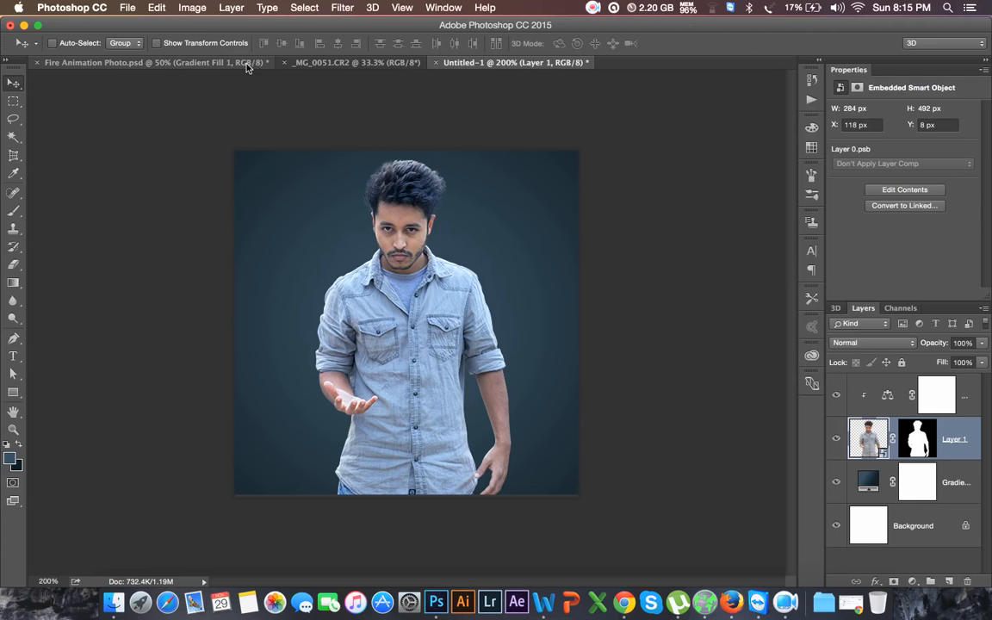
Select the clipped Color Balance layer, then switch to Finder and browse from the MAC drive to the fire footage folder 09. Fire.
{"action": "left_click", "coordinate": [968, 397]}
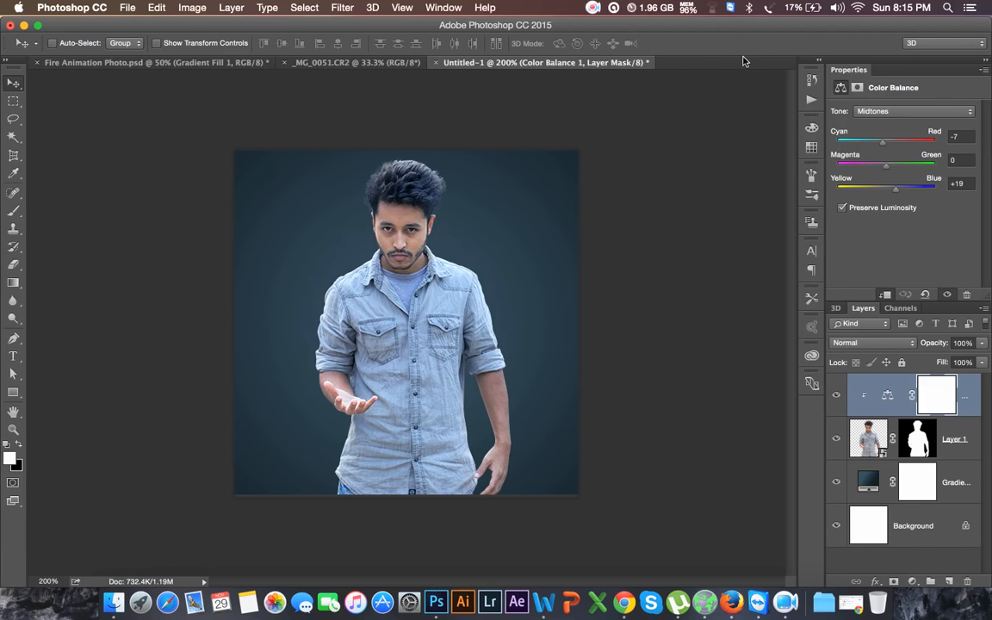
{"action": "left_click", "coordinate": [115, 599]}
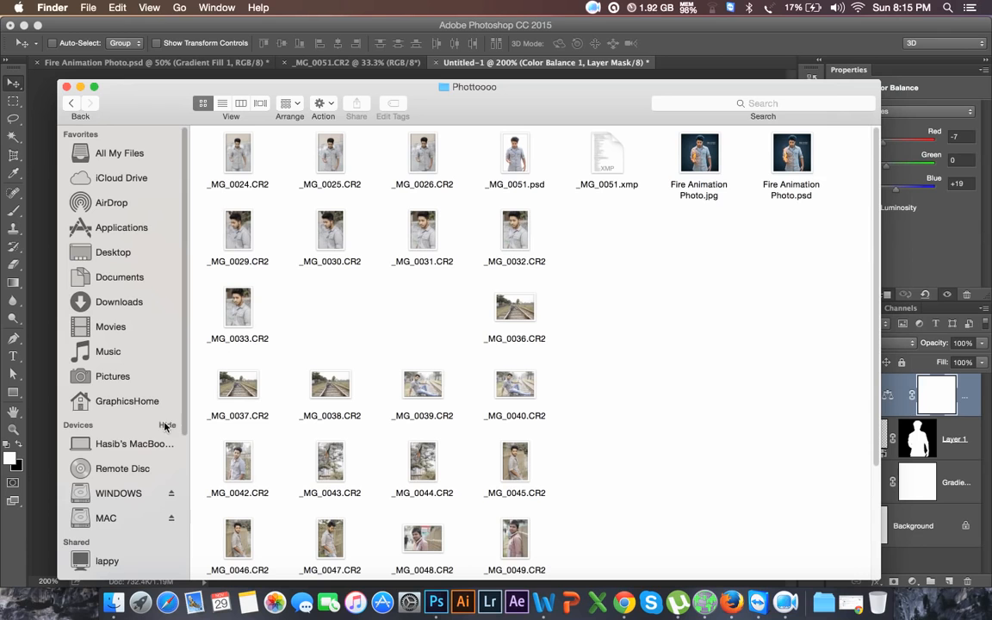
{"action": "scroll", "coordinate": [148, 379], "scroll_direction": "down", "scroll_amount": 5}
{"action": "left_click", "coordinate": [134, 293]}
{"action": "left_click", "coordinate": [129, 308]}
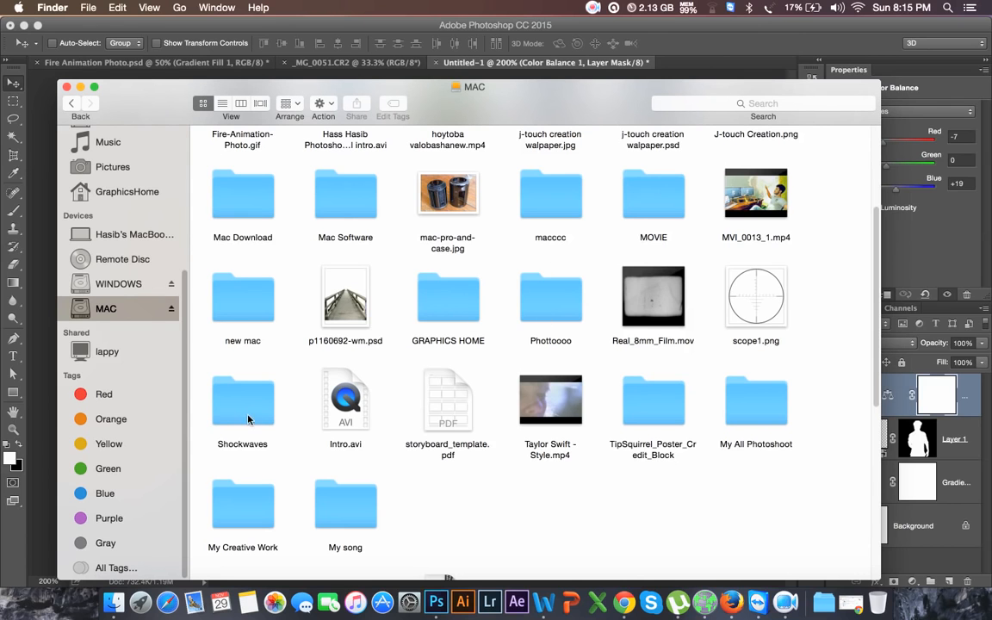
{"action": "left_click", "coordinate": [593, 9]}
{"action": "left_click", "coordinate": [611, 27]}
{"action": "left_click", "coordinate": [505, 222]}
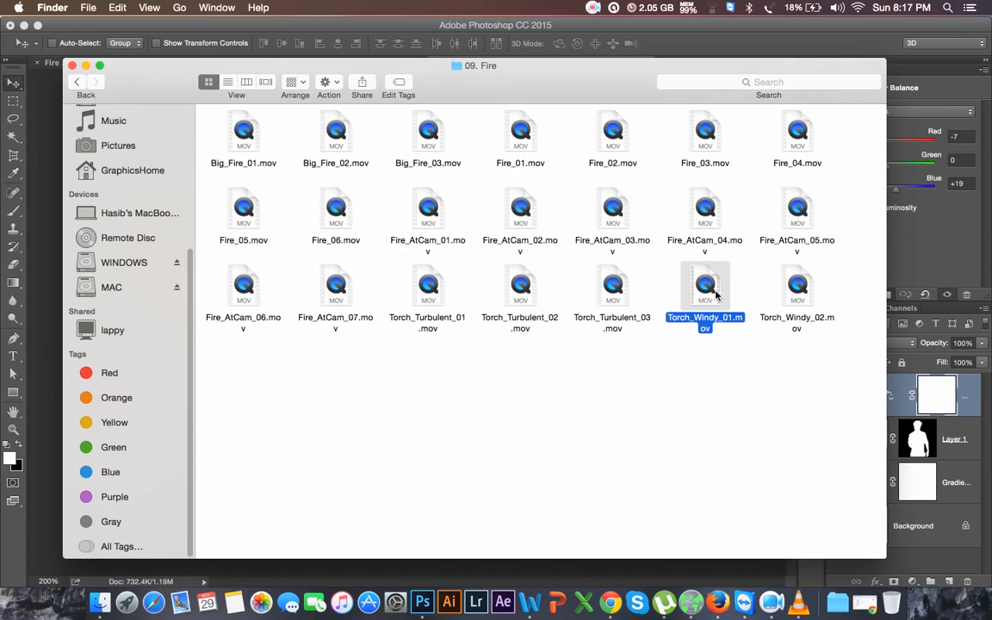
Preview Torch_Windy_01.mov in VLC, skip ahead through the clip and close the player.
{"action": "left_click", "coordinate": [715, 297]}
{"action": "right_click", "coordinate": [718, 278]}
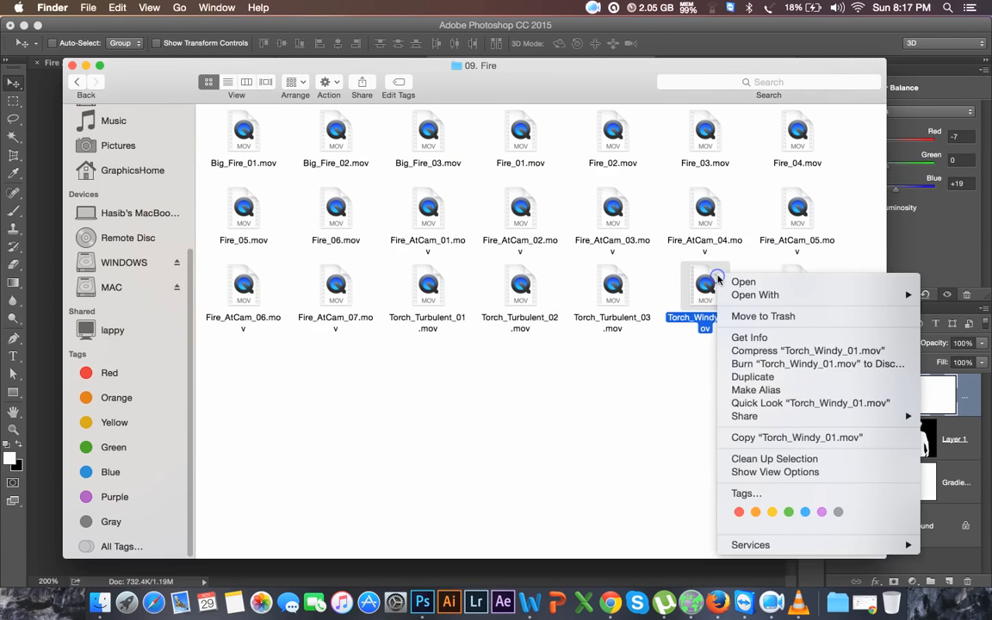
{"action": "mouse_move", "coordinate": [739, 296]}
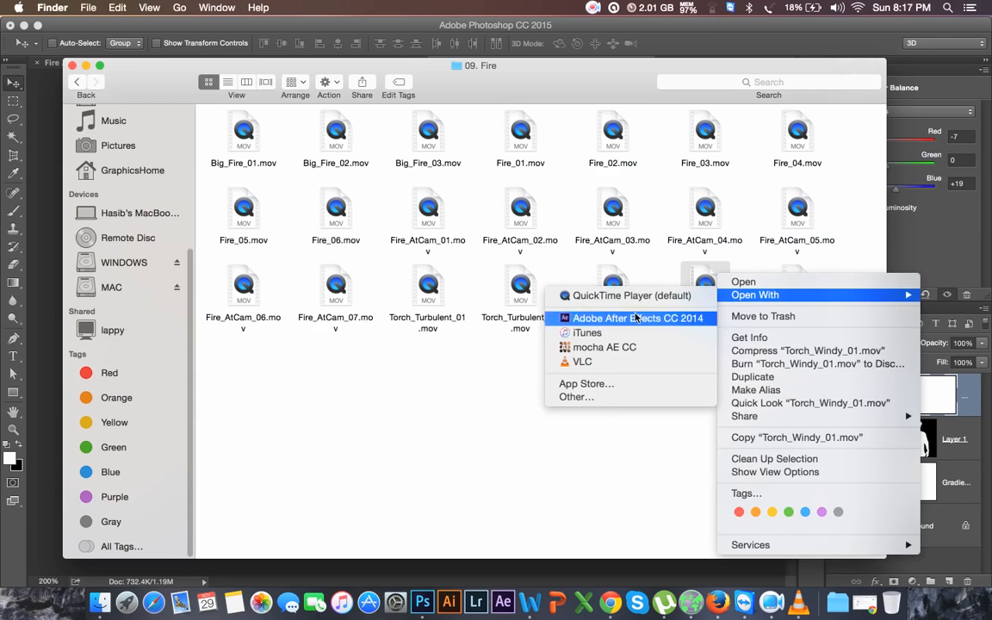
{"action": "left_click", "coordinate": [584, 361]}
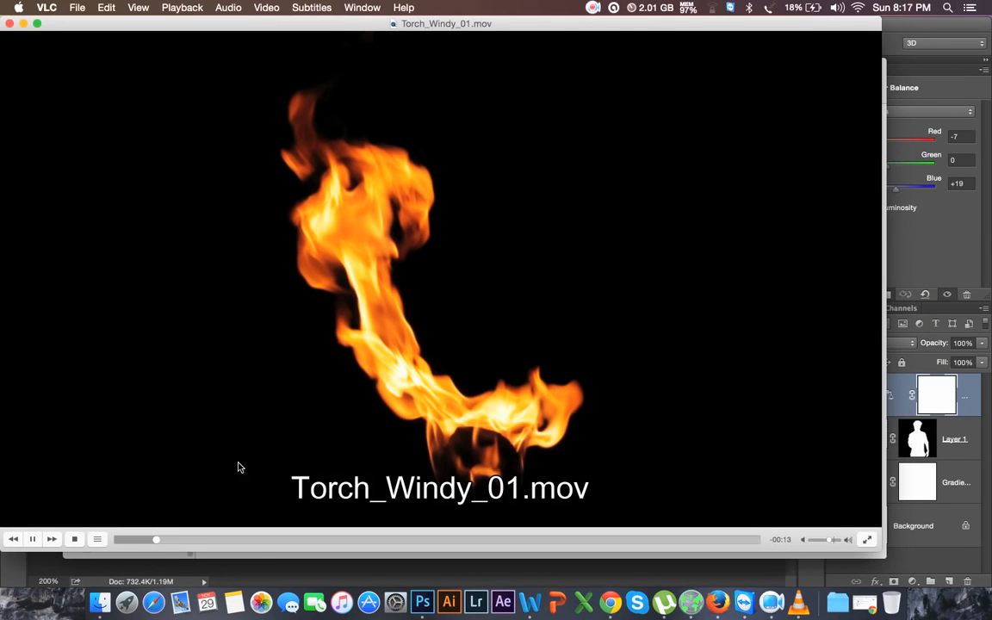
{"action": "left_click_drag", "start_coordinate": [202, 540], "coordinate": [560, 469]}
{"action": "key", "text": "super+w"}
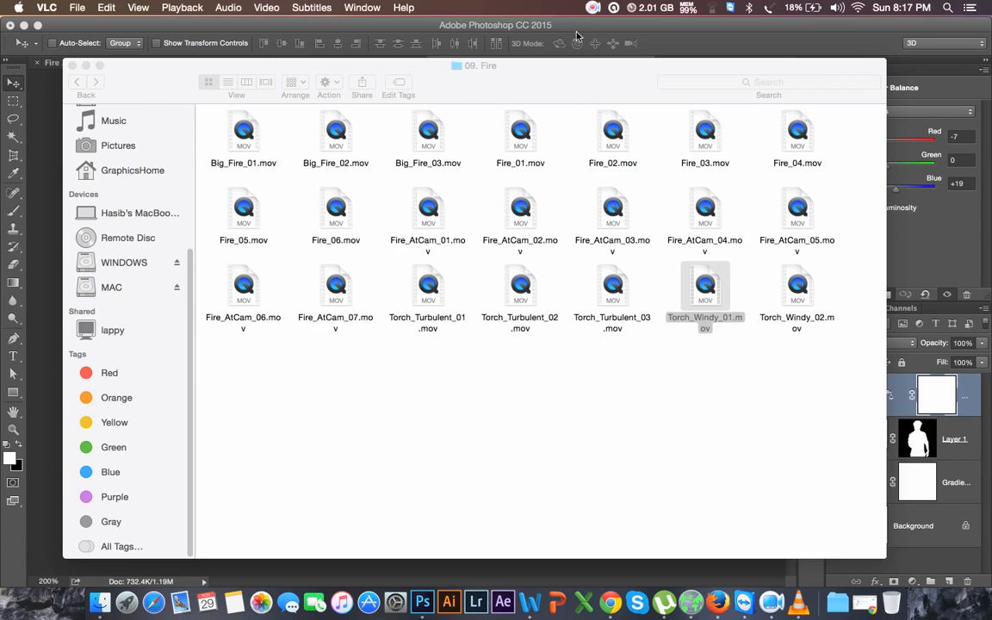
Open Torch_Windy_01.mov in Photoshop as a separate document and scrub through its fire footage on the timeline.
{"action": "left_click_drag", "start_coordinate": [576, 66], "coordinate": [710, 102]}
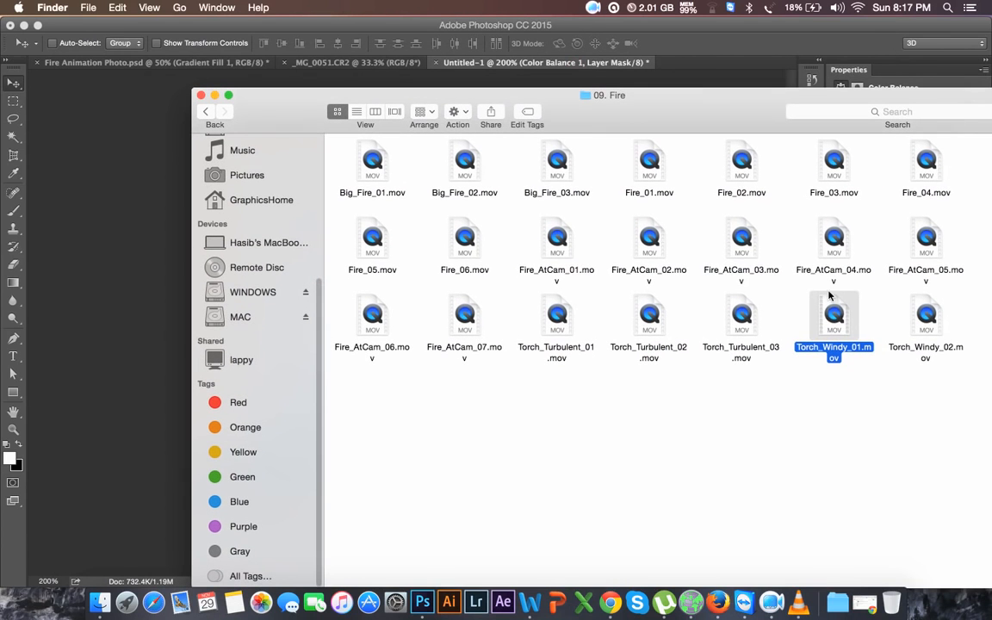
{"action": "left_click_drag", "start_coordinate": [839, 319], "coordinate": [721, 67]}
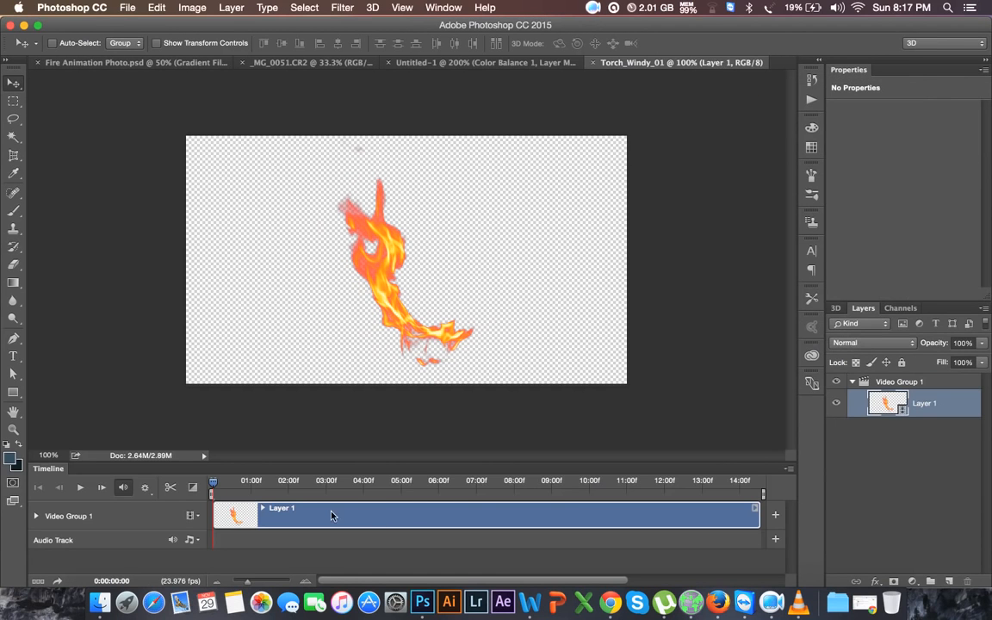
{"action": "mouse_move", "coordinate": [230, 487]}
{"action": "left_mouse_down"}
{"action": "mouse_move", "coordinate": [441, 476]}
{"action": "mouse_move", "coordinate": [259, 437]}
{"action": "mouse_move", "coordinate": [225, 474]}
{"action": "left_mouse_up"}
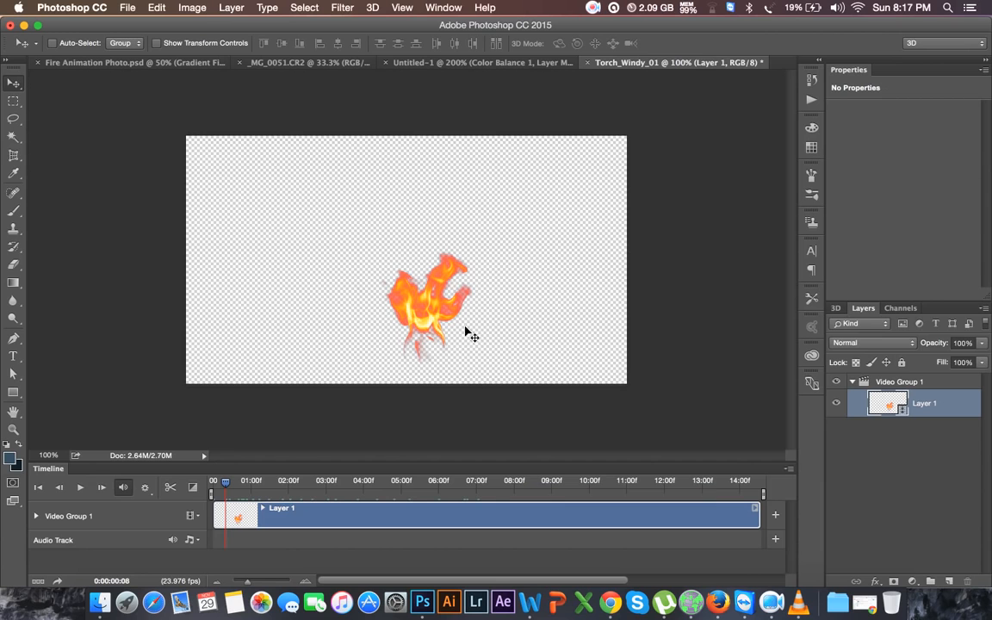
{"action": "left_click", "coordinate": [366, 487]}
{"action": "left_click_drag", "start_coordinate": [365, 488], "coordinate": [214, 495]}
Duplicate Video Group 1 from Torch_Windy_01 into the Untitled-1 document, keeping the name Video Group 1.
{"action": "left_click", "coordinate": [515, 65]}
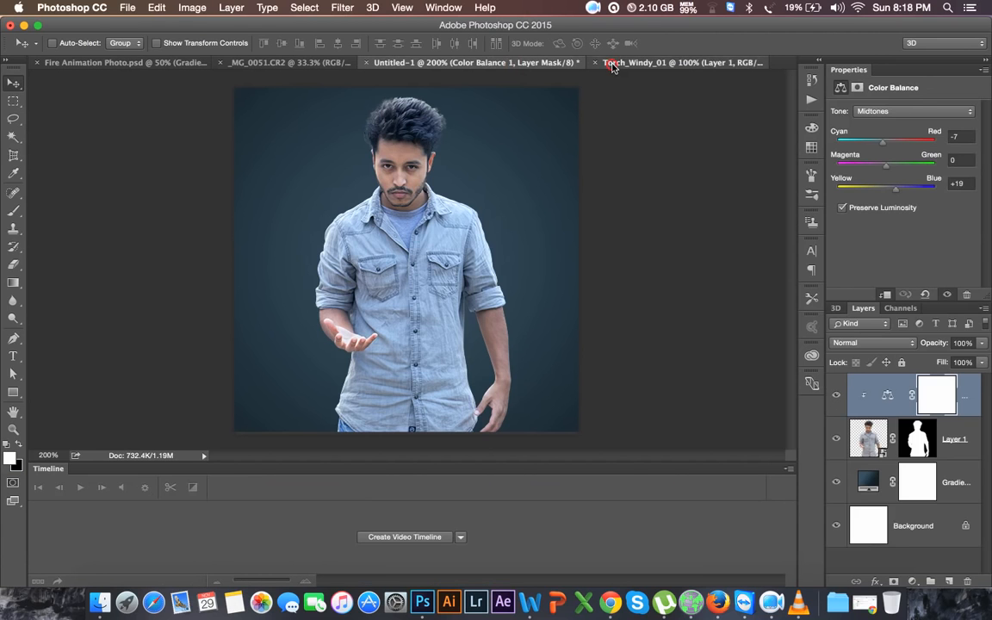
{"action": "left_click", "coordinate": [612, 65]}
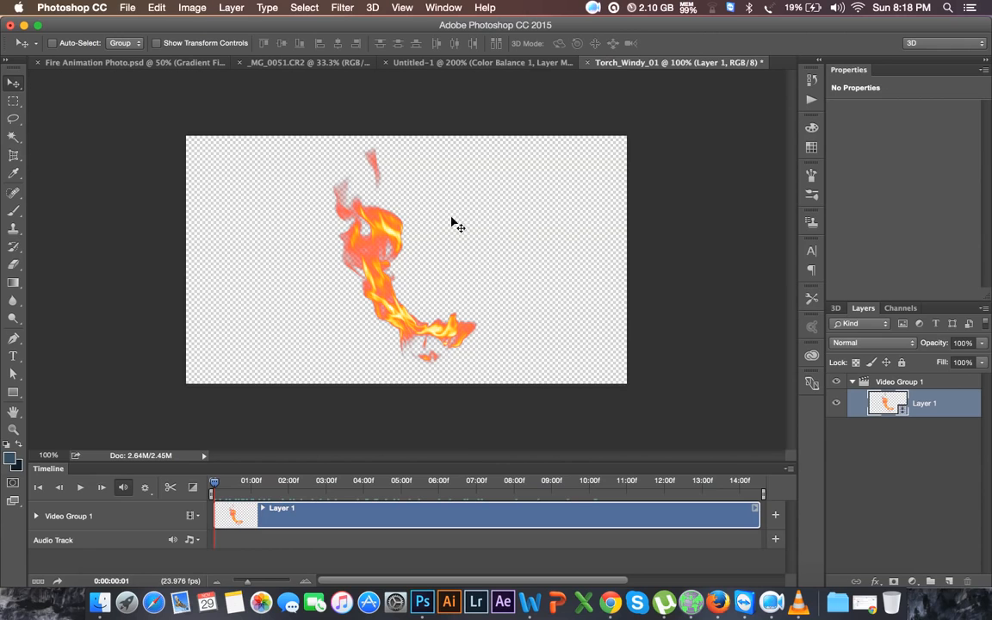
{"action": "left_click", "coordinate": [863, 381]}
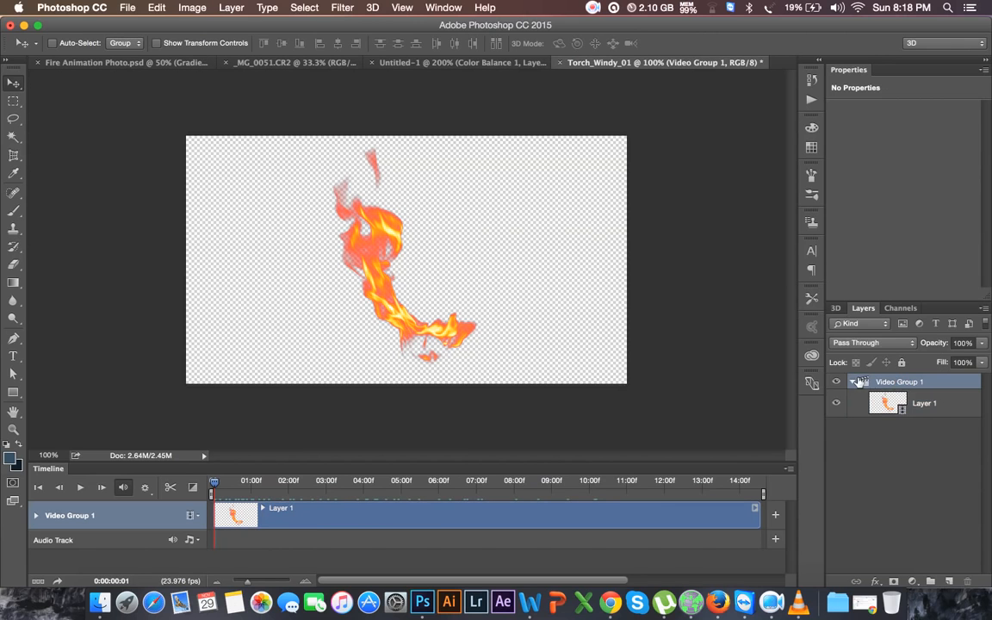
{"action": "left_click", "coordinate": [853, 382]}
{"action": "right_click", "coordinate": [887, 383]}
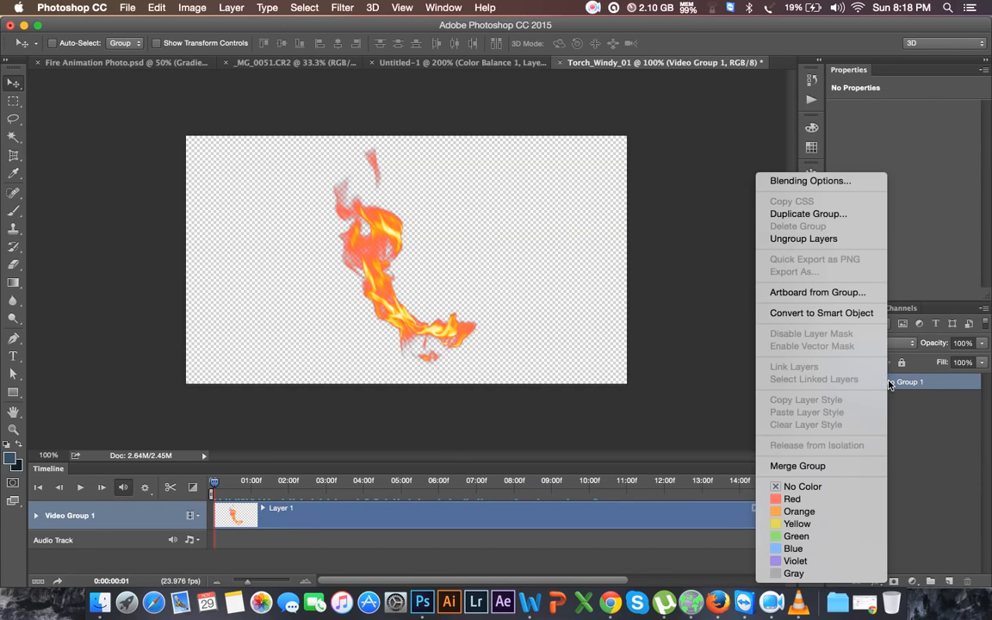
{"action": "left_click", "coordinate": [805, 215]}
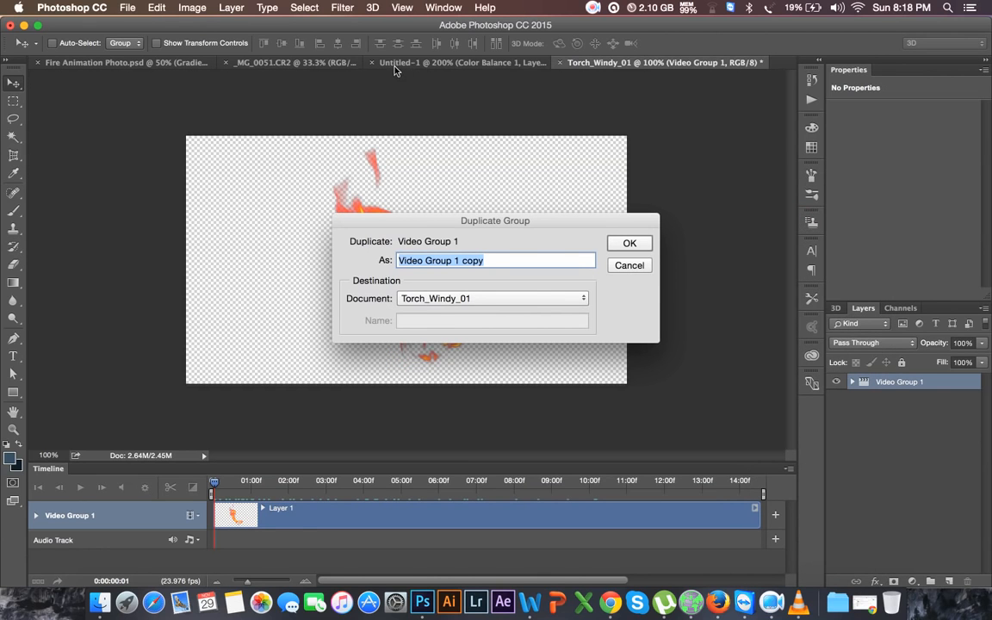
{"action": "left_click", "coordinate": [466, 298]}
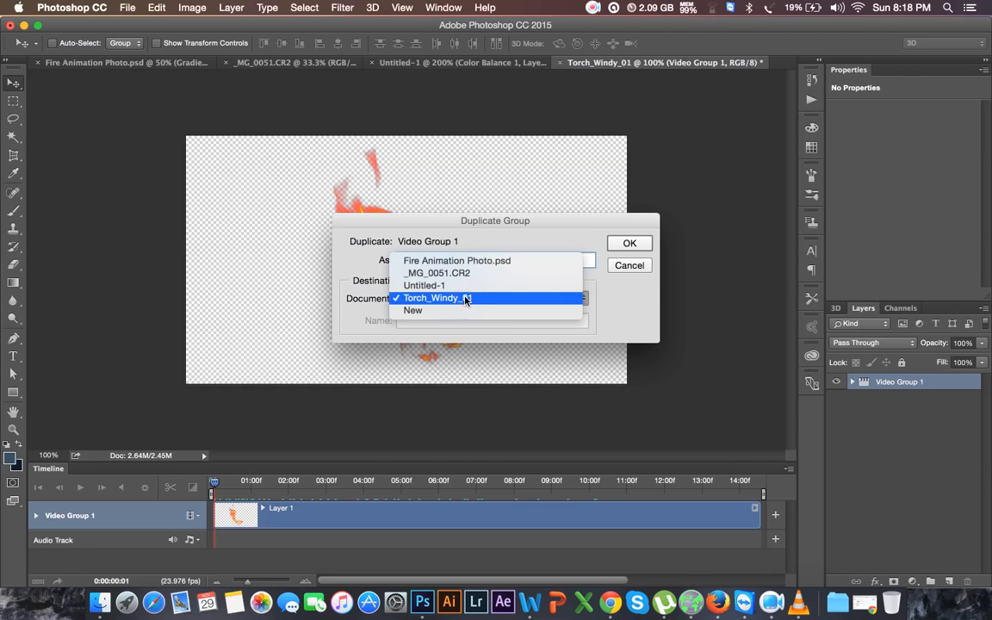
{"action": "left_click", "coordinate": [442, 286]}
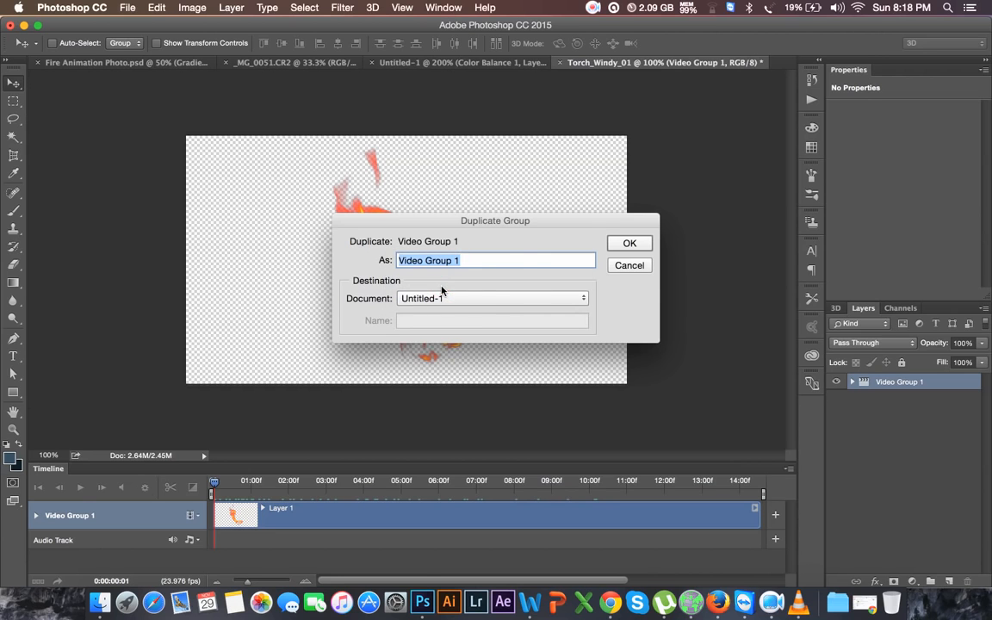
{"action": "left_click", "coordinate": [623, 242]}
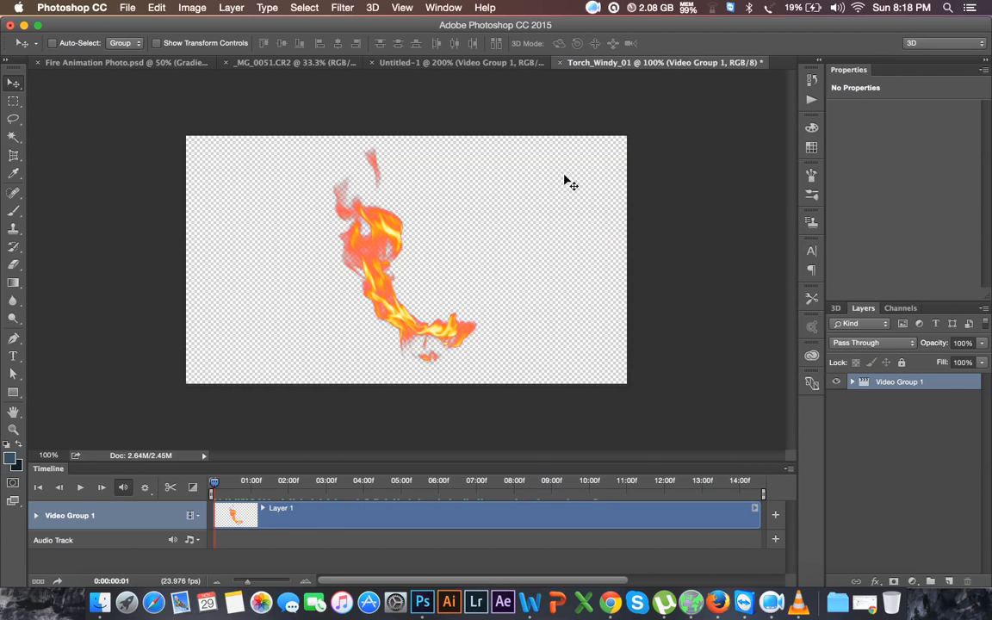
In Untitled-1, move the fire video group over the man's hand and torso and create a video timeline.
{"action": "left_click", "coordinate": [473, 68]}
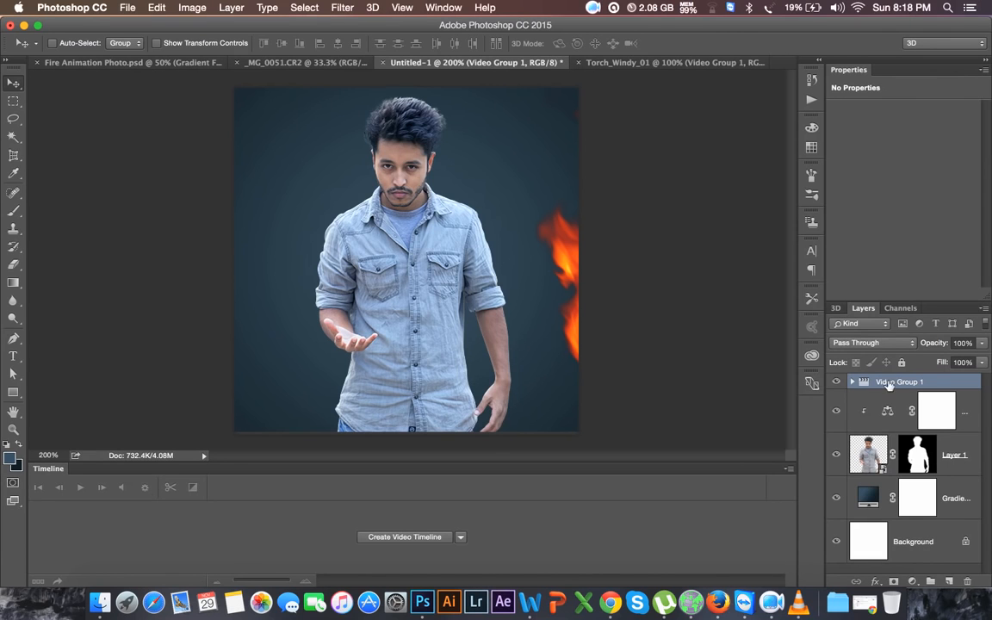
{"action": "left_click_drag", "start_coordinate": [502, 267], "coordinate": [408, 277]}
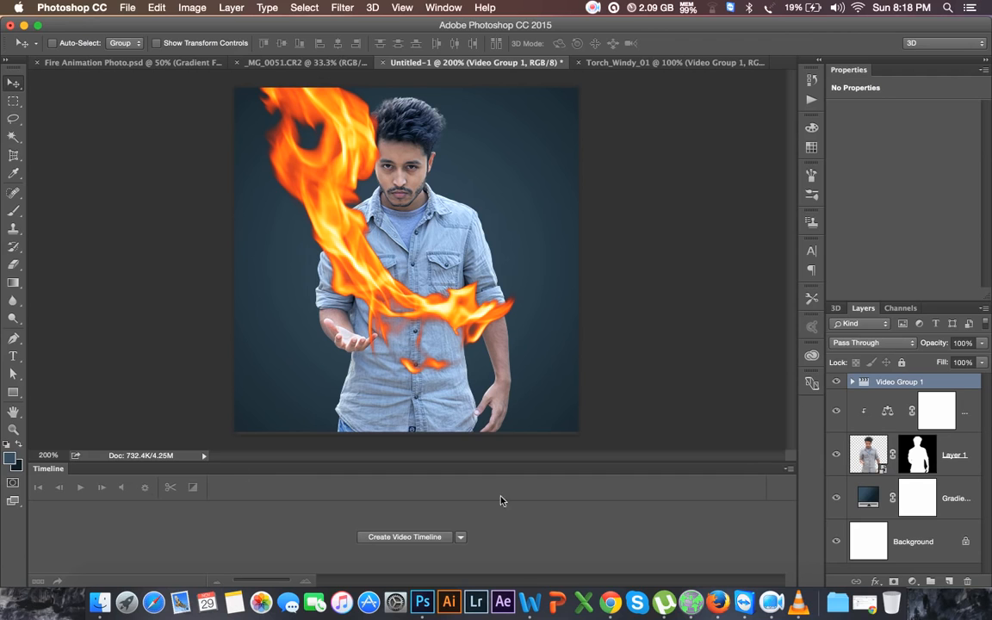
{"action": "left_click", "coordinate": [364, 538]}
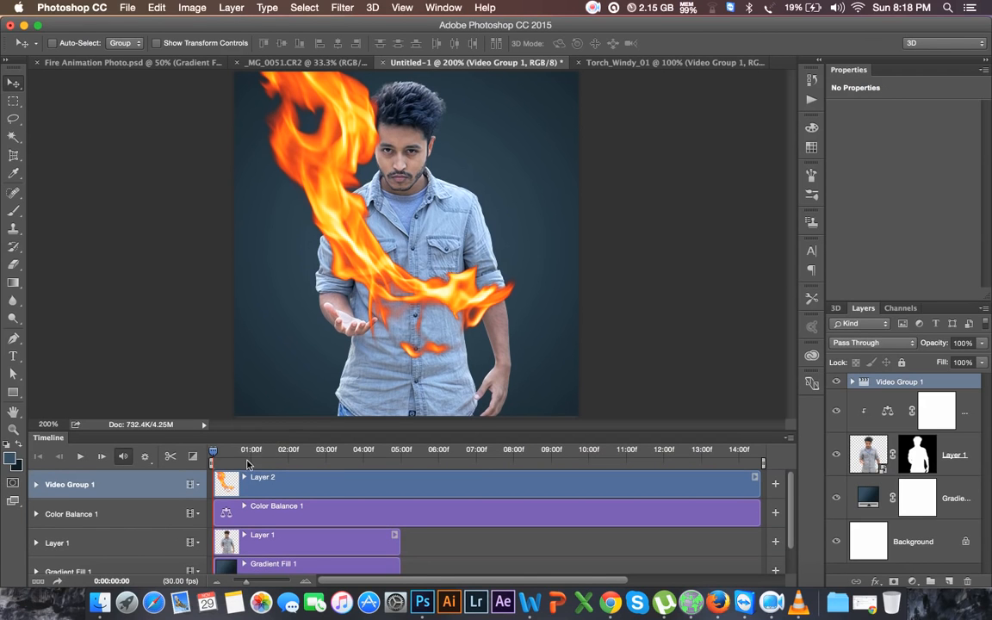
Shorten the timeline work area and trim the Layer 2 fire clip to 5 seconds to match the portrait clip.
{"action": "left_click_drag", "start_coordinate": [222, 459], "coordinate": [403, 482]}
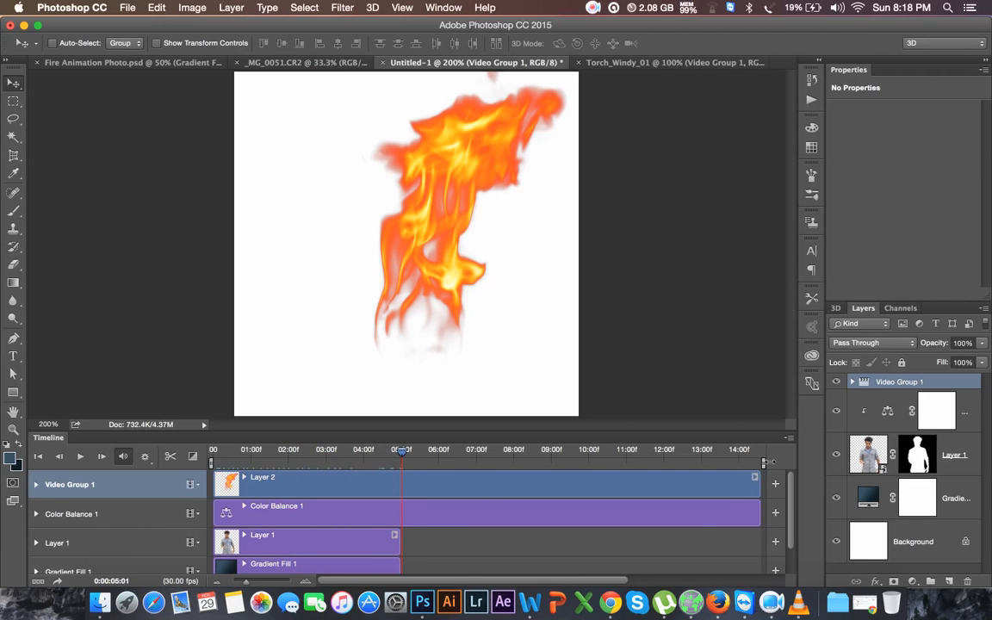
{"action": "left_click_drag", "start_coordinate": [767, 463], "coordinate": [661, 464]}
{"action": "left_click_drag", "start_coordinate": [429, 473], "coordinate": [415, 469]}
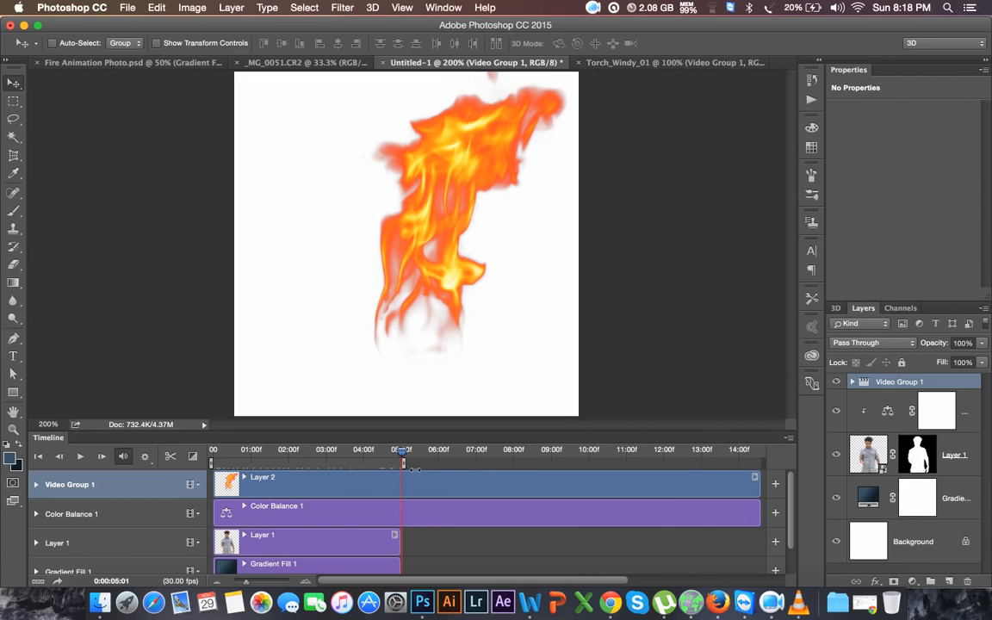
{"action": "left_click_drag", "start_coordinate": [753, 482], "coordinate": [400, 490]}
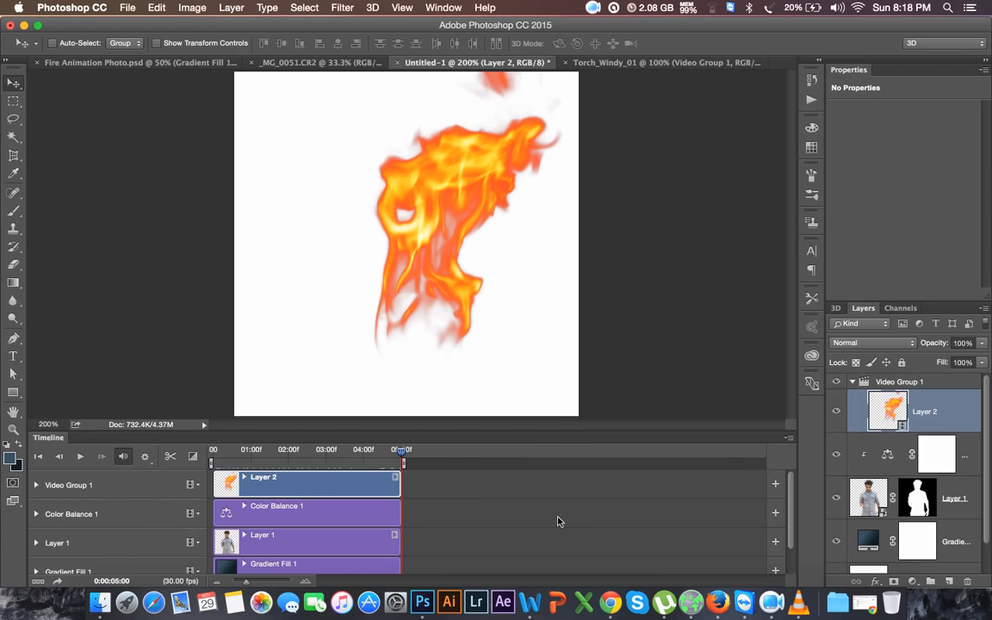
{"action": "scroll", "coordinate": [416, 498], "scroll_direction": "down", "scroll_amount": 1}
{"action": "scroll", "coordinate": [419, 503], "scroll_direction": "up", "scroll_amount": 1}
{"action": "mouse_move", "coordinate": [400, 461]}
{"action": "left_mouse_down"}
{"action": "mouse_move", "coordinate": [244, 462]}
{"action": "mouse_move", "coordinate": [390, 465]}
{"action": "left_mouse_up"}
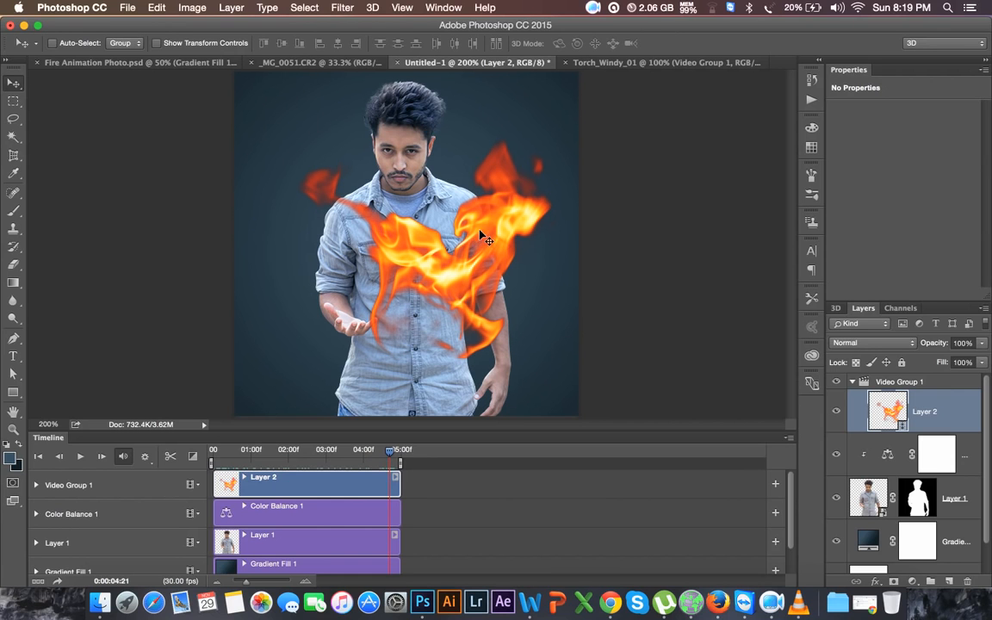
{"action": "left_click", "coordinate": [156, 9]}
{"action": "left_click", "coordinate": [190, 288]}
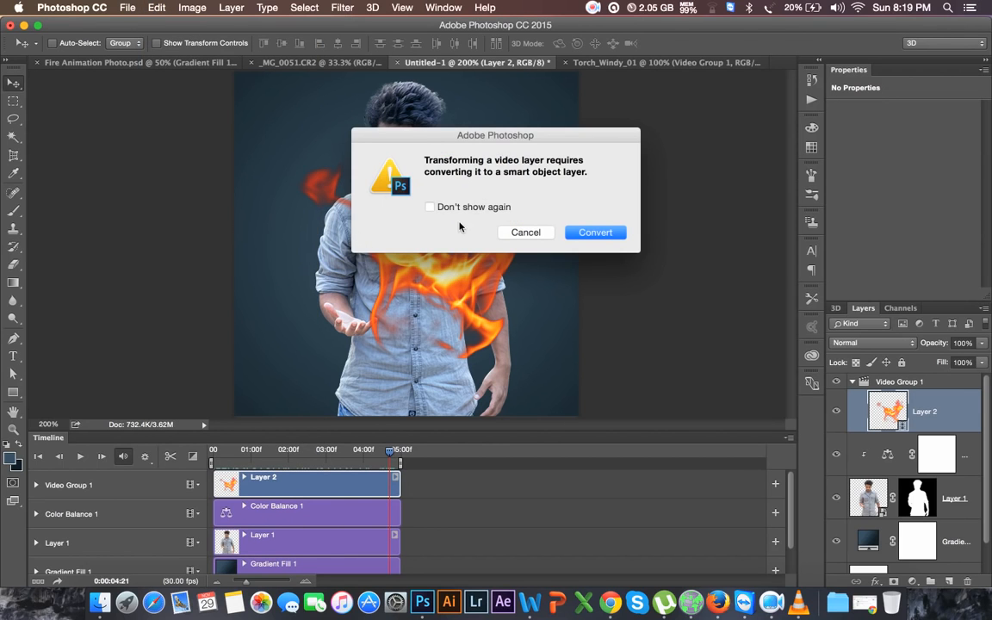
{"action": "left_click", "coordinate": [522, 232]}
Try to scale down the whole Video Group 1 with Free Transform.
{"action": "key", "text": "super+minus"}
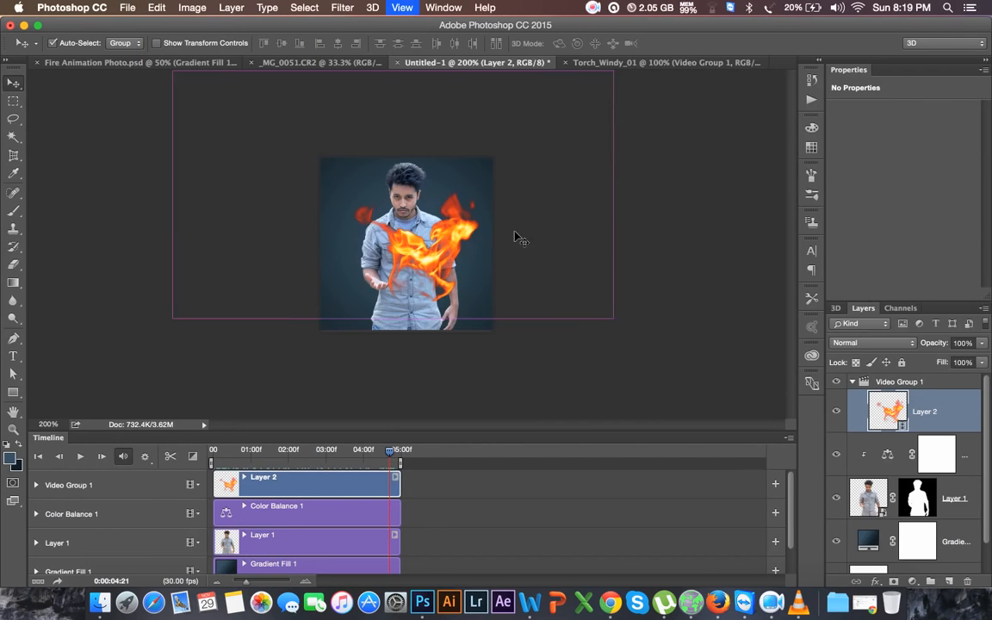
{"action": "left_click", "coordinate": [936, 398]}
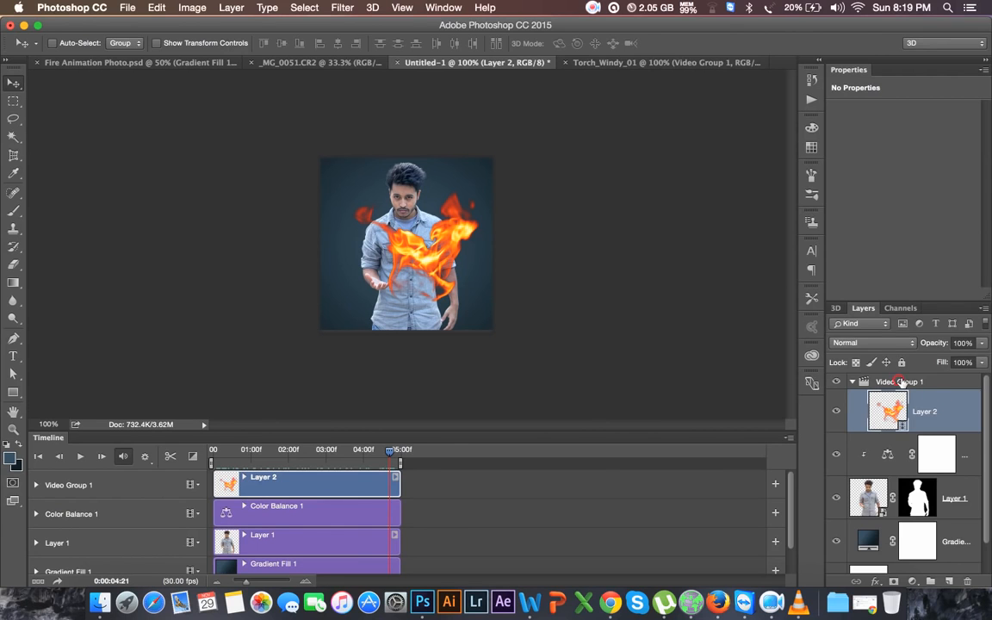
{"action": "left_click", "coordinate": [902, 381]}
{"action": "key", "text": "super+t"}
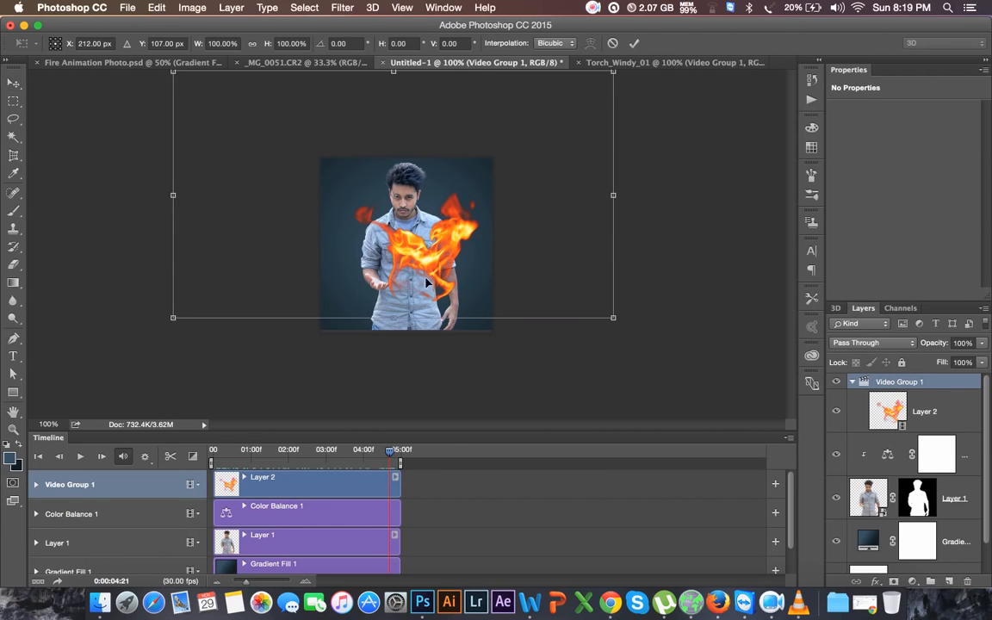
{"action": "left_click_drag", "start_coordinate": [615, 319], "coordinate": [550, 280]}
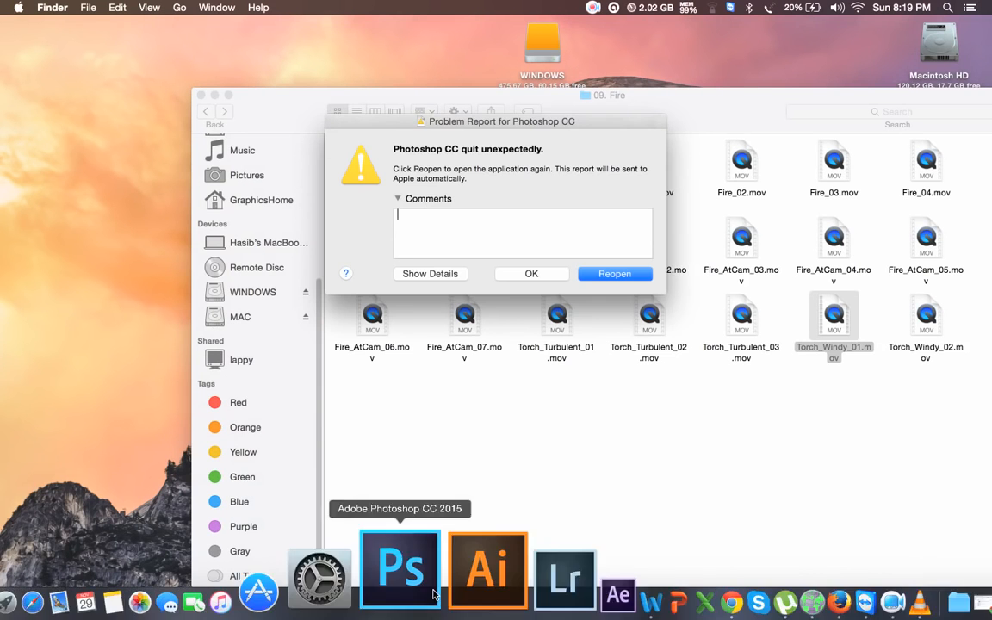
{"action": "left_click", "coordinate": [598, 9]}
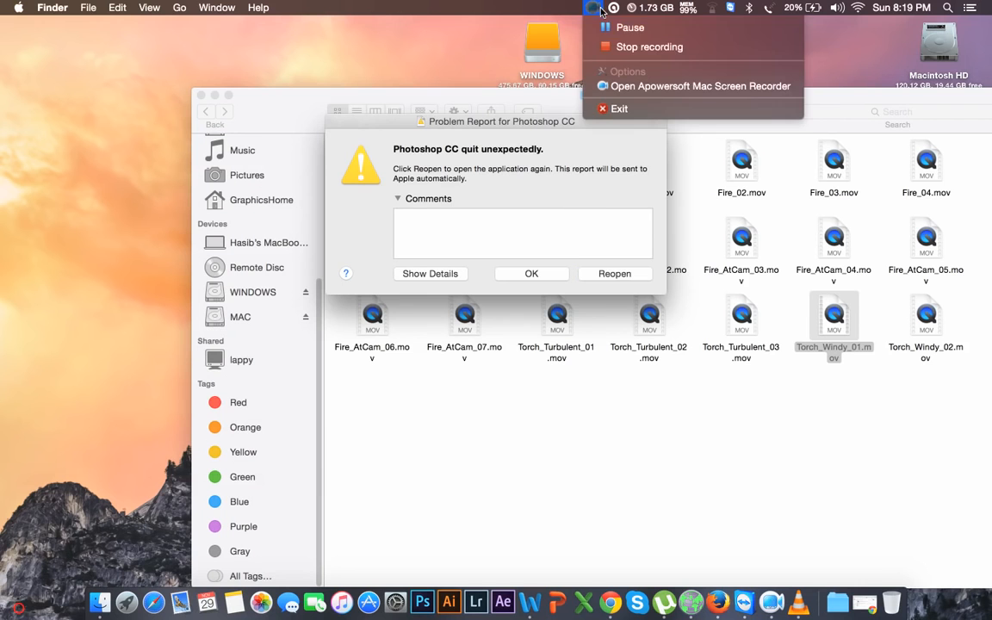
{"action": "left_click", "coordinate": [608, 27]}
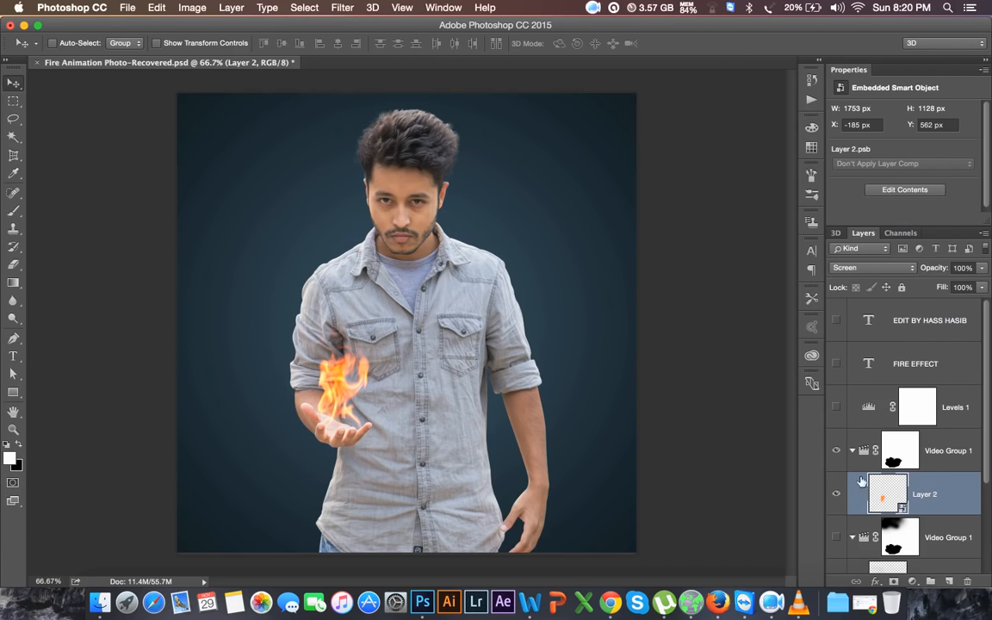
Select the upper Video Group 1 in Fire Animation Photo-Recovered.psd and play the fire animation over the hand.
{"action": "left_click", "coordinate": [857, 450]}
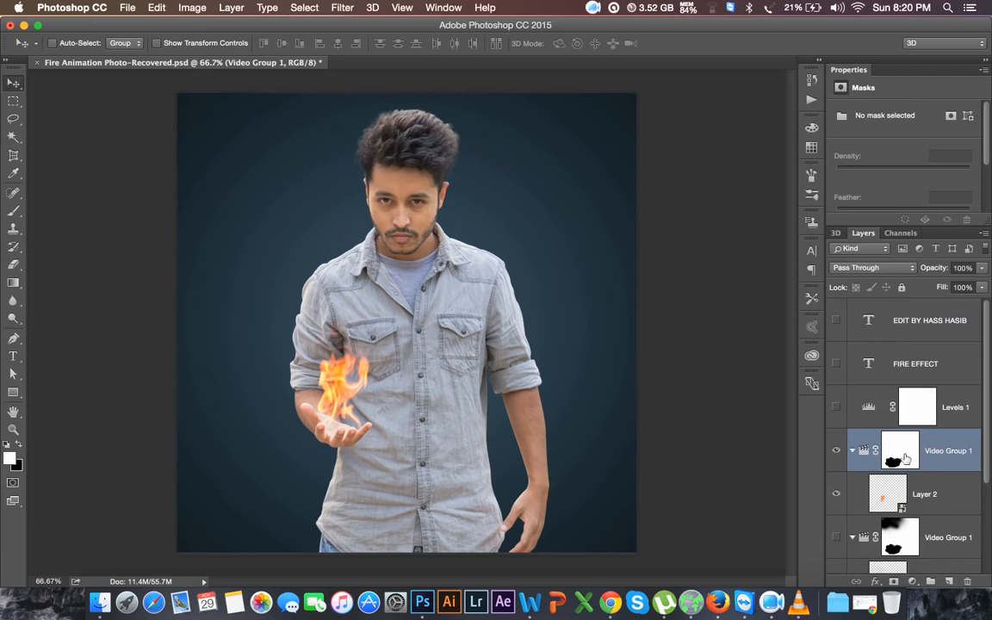
{"action": "key", "text": "space"}
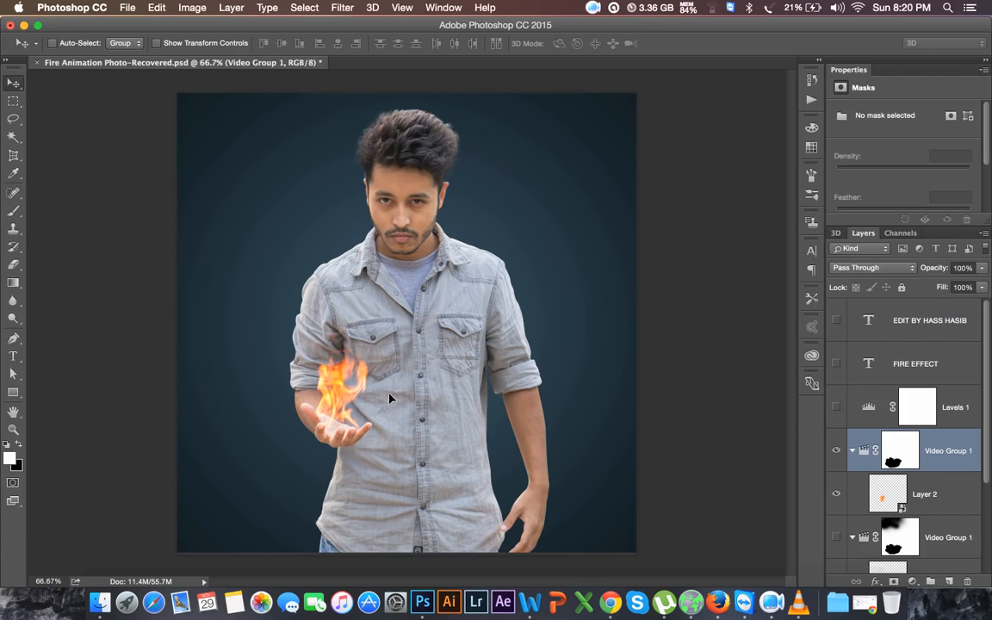
Stop the playback, show the Timeline and move the playhead to 0:00:03:16, and collapse the upper Video Group 1.
{"action": "key", "text": "space"}
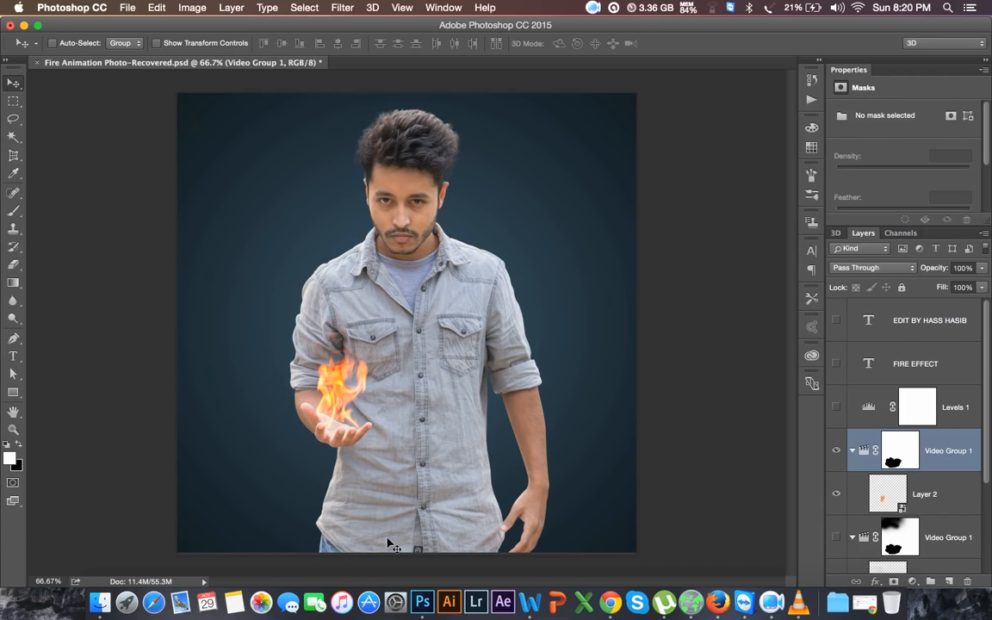
{"action": "left_click", "coordinate": [403, 9]}
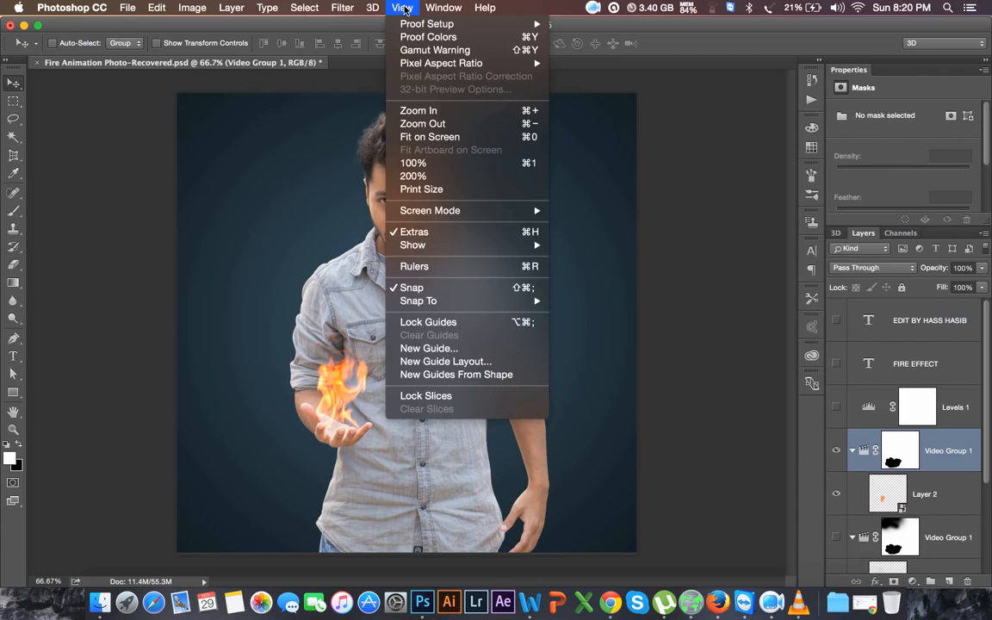
{"action": "mouse_move", "coordinate": [444, 9]}
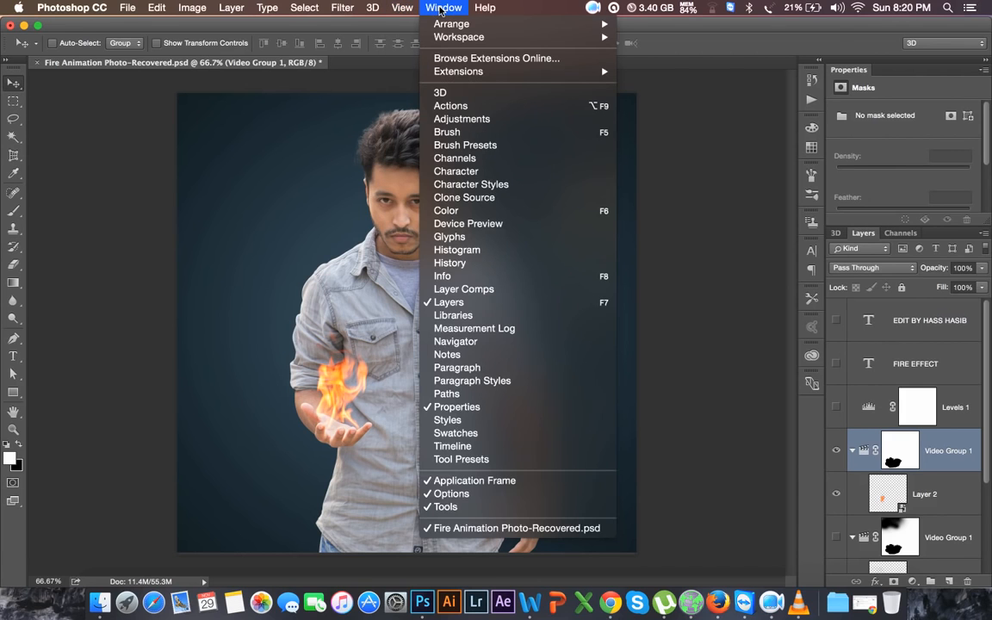
{"action": "left_click", "coordinate": [463, 446]}
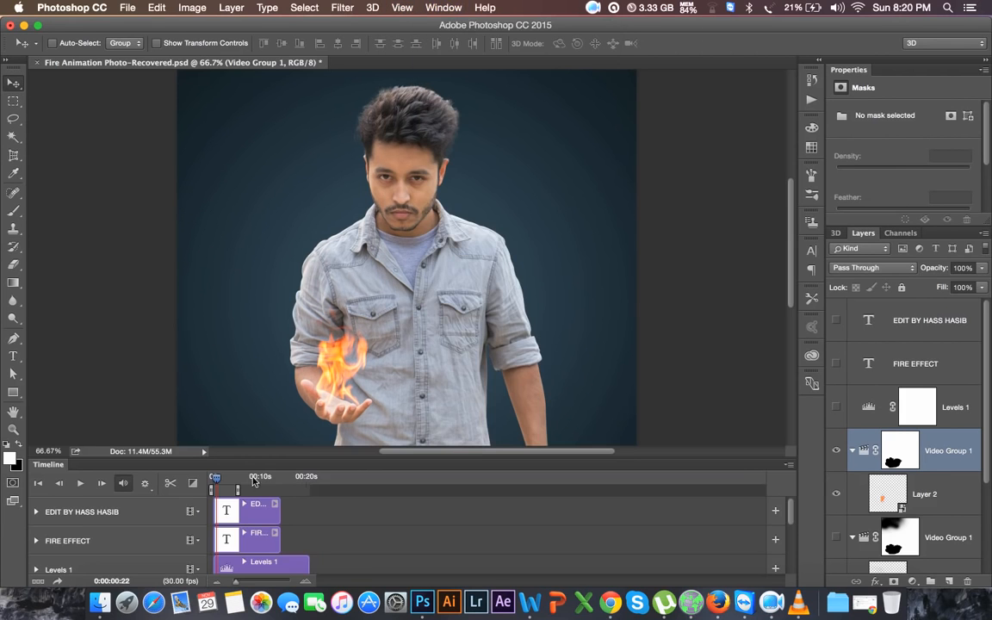
{"action": "left_click_drag", "start_coordinate": [226, 482], "coordinate": [239, 482]}
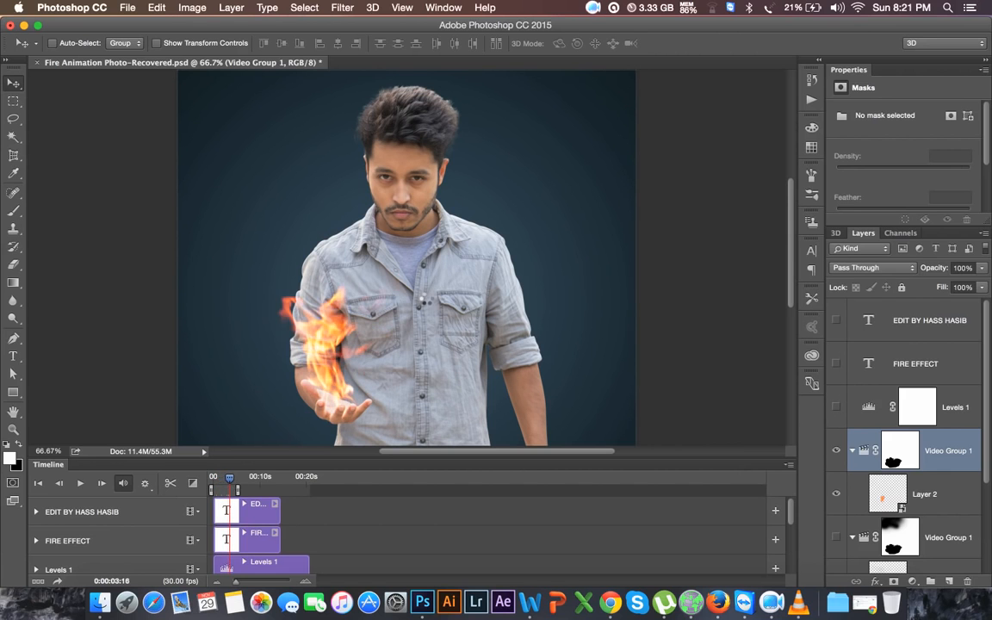
{"action": "key", "text": "super+minus"}
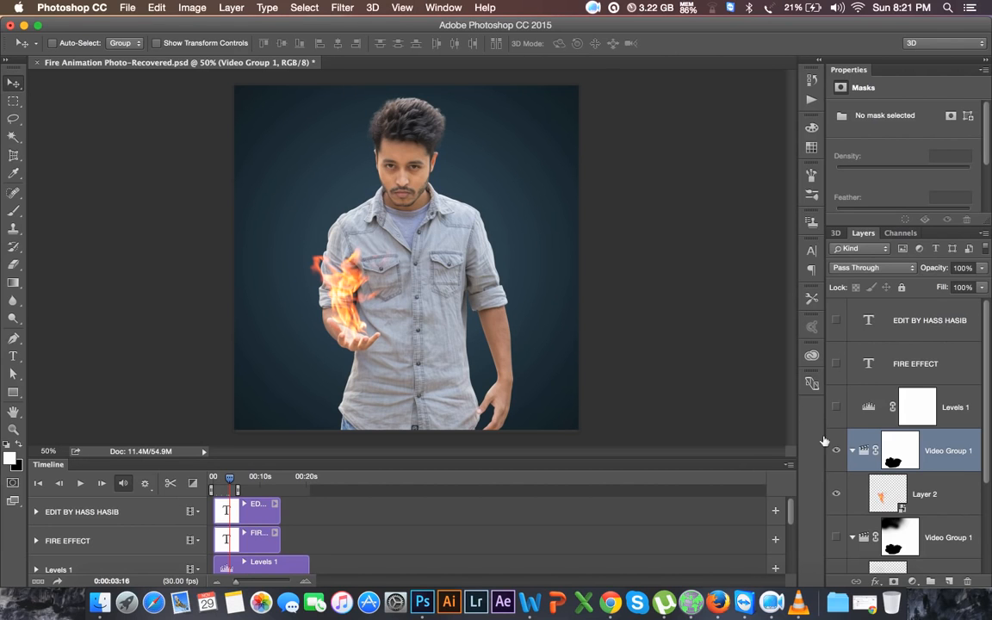
{"action": "scroll", "coordinate": [891, 450], "scroll_direction": "down", "scroll_amount": 1}
{"action": "left_click", "coordinate": [854, 440]}
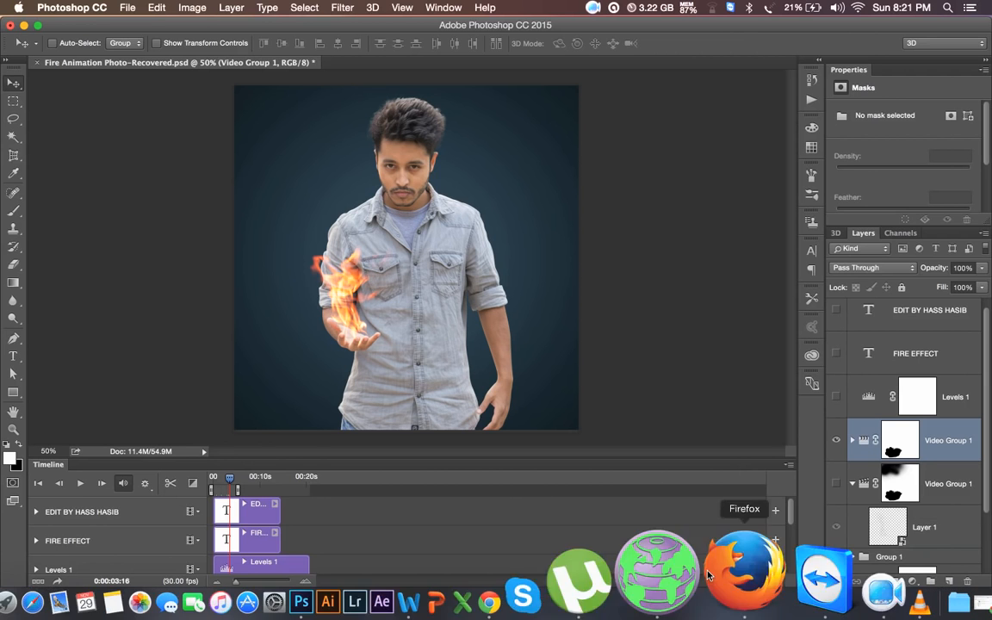
Switch to Finder and browse the Action Essentials 2 footage, from 01. Atmospheres to the 14. Smoke folder.
{"action": "left_click", "coordinate": [101, 577]}
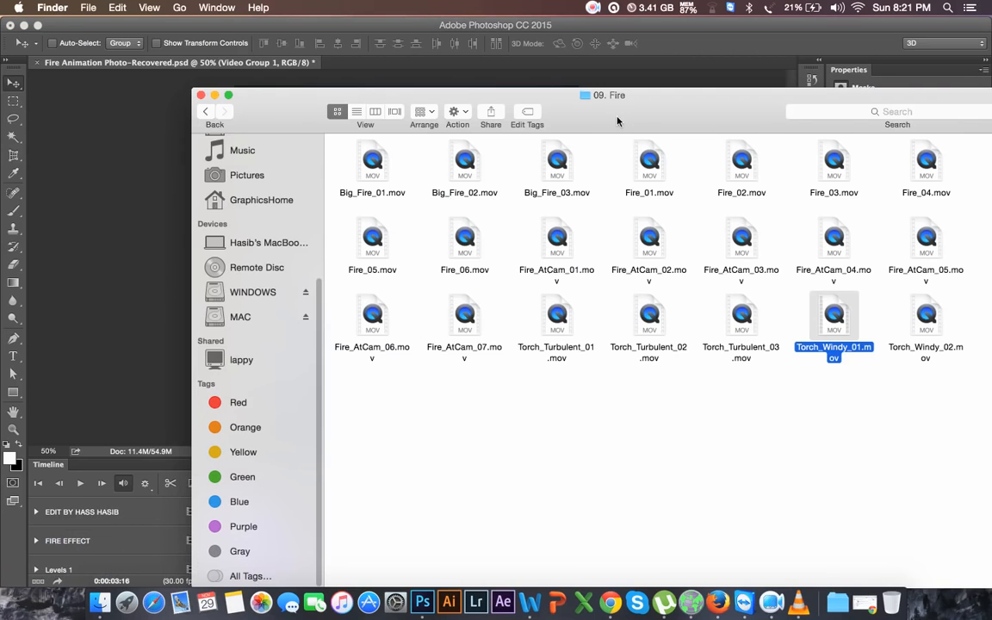
{"action": "left_click_drag", "start_coordinate": [617, 121], "coordinate": [539, 92]}
{"action": "left_click", "coordinate": [126, 83]}
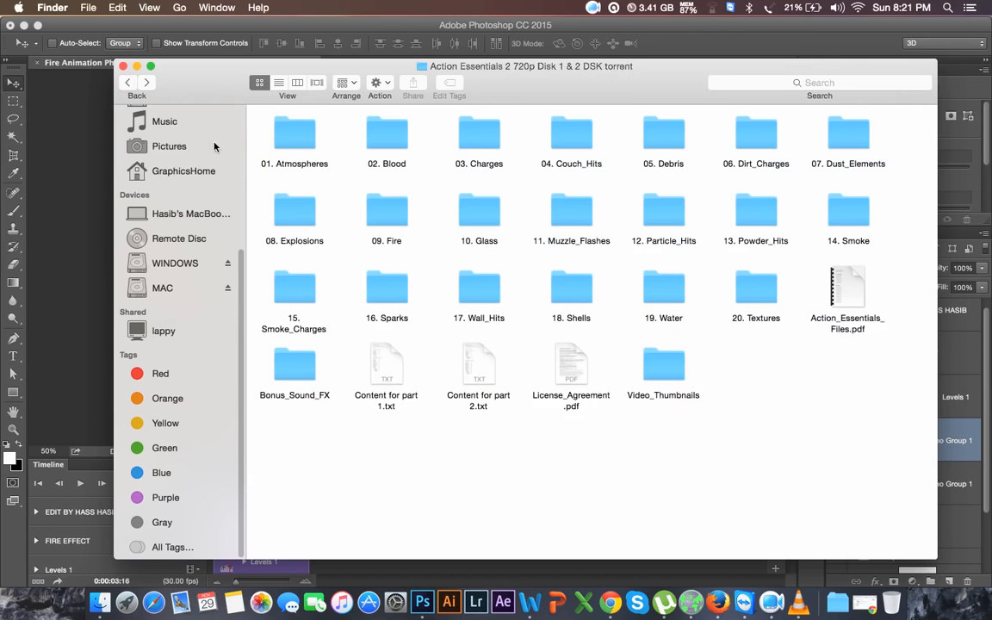
{"action": "left_click", "coordinate": [312, 139]}
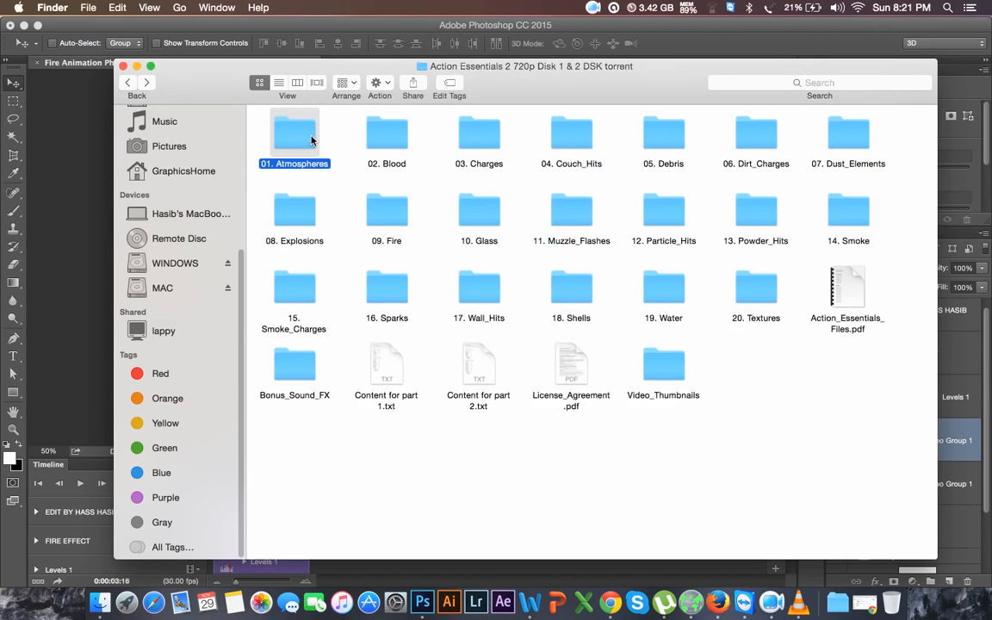
{"action": "double_click", "coordinate": [310, 137]}
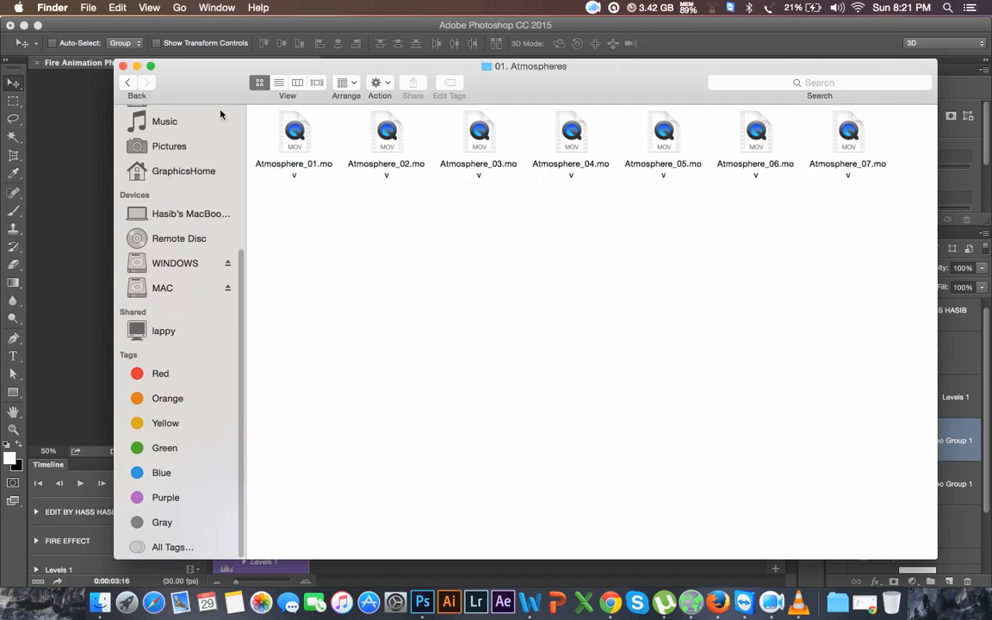
{"action": "left_click", "coordinate": [132, 83]}
{"action": "double_click", "coordinate": [845, 220]}
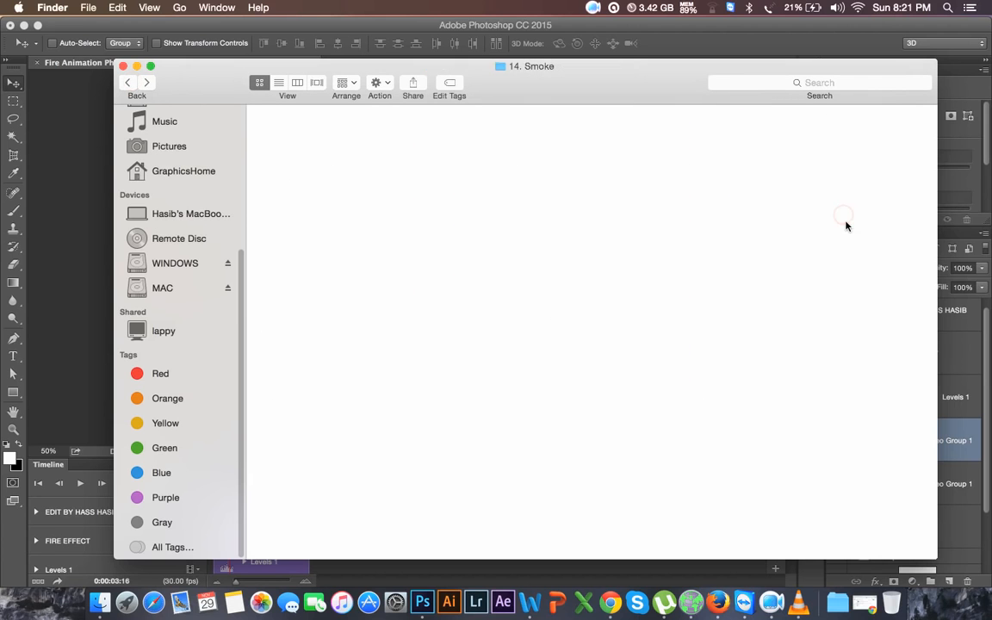
Preview Wisp_06.mov from the smoke footage in VLC and close the player.
{"action": "right_click", "coordinate": [670, 218]}
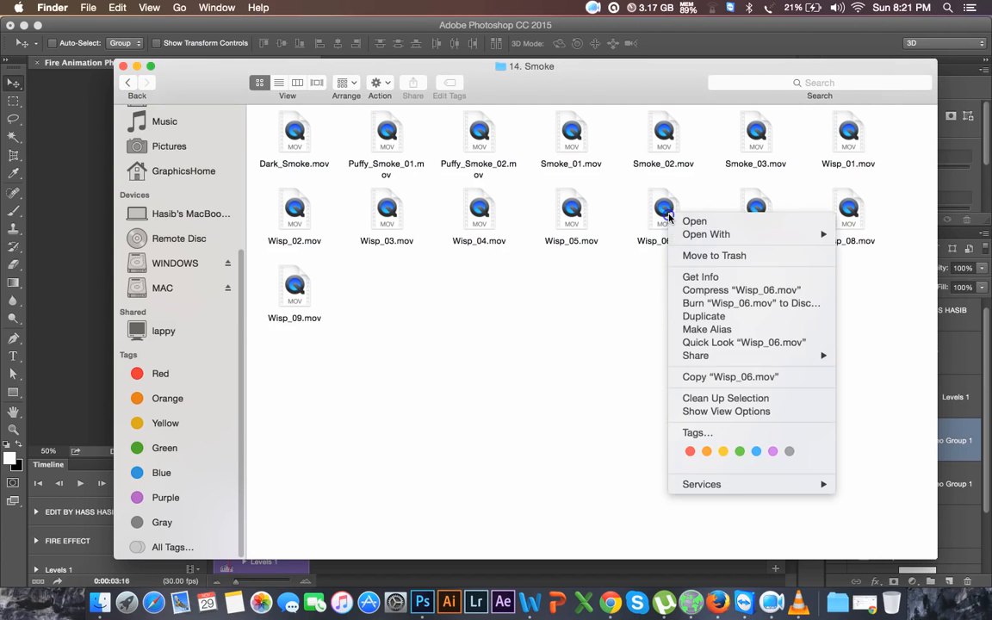
{"action": "mouse_move", "coordinate": [706, 234]}
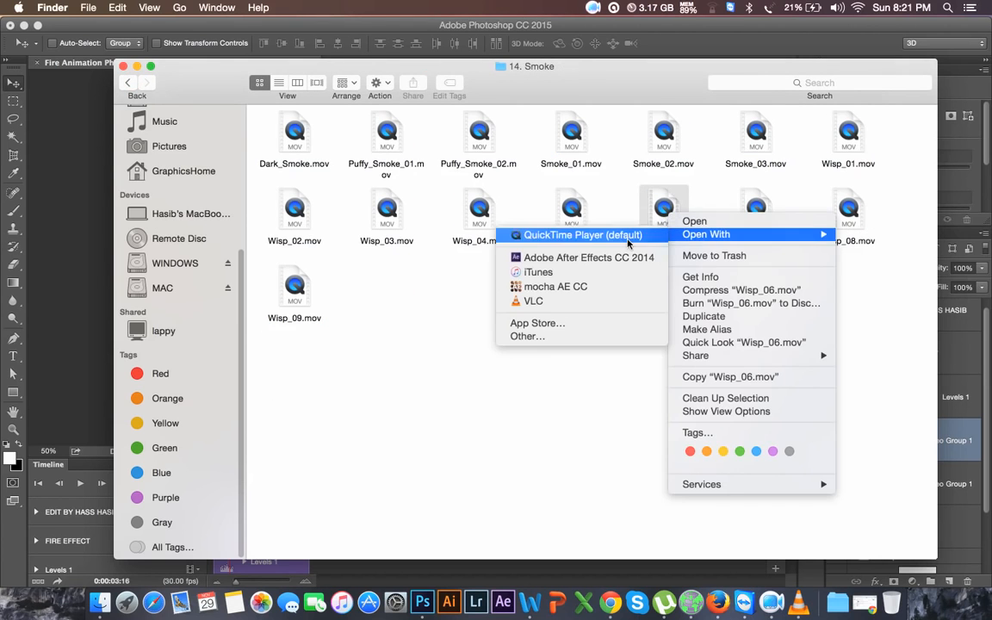
{"action": "left_click", "coordinate": [562, 302]}
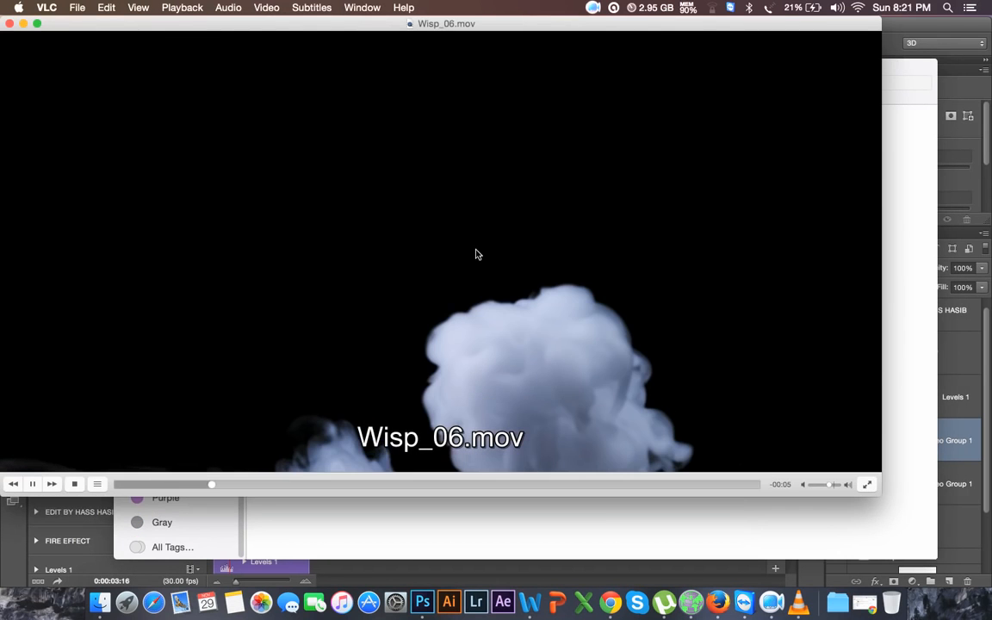
{"action": "left_click", "coordinate": [10, 23]}
Preview Puffy_Smoke_02.mov in VLC, close the player and switch back to Photoshop.
{"action": "right_click", "coordinate": [482, 155]}
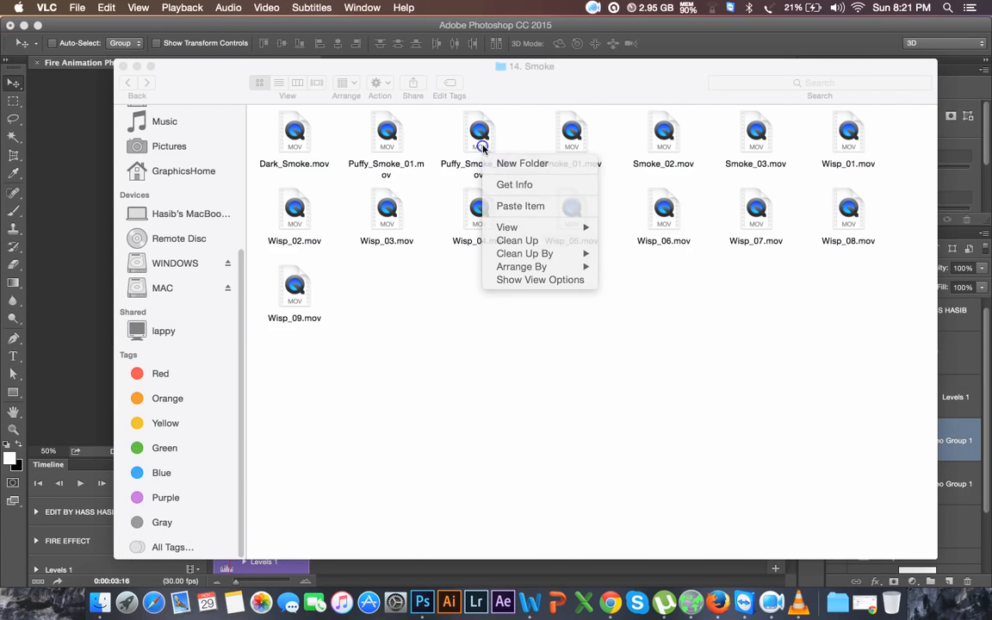
{"action": "right_click", "coordinate": [481, 143]}
{"action": "mouse_move", "coordinate": [503, 165]}
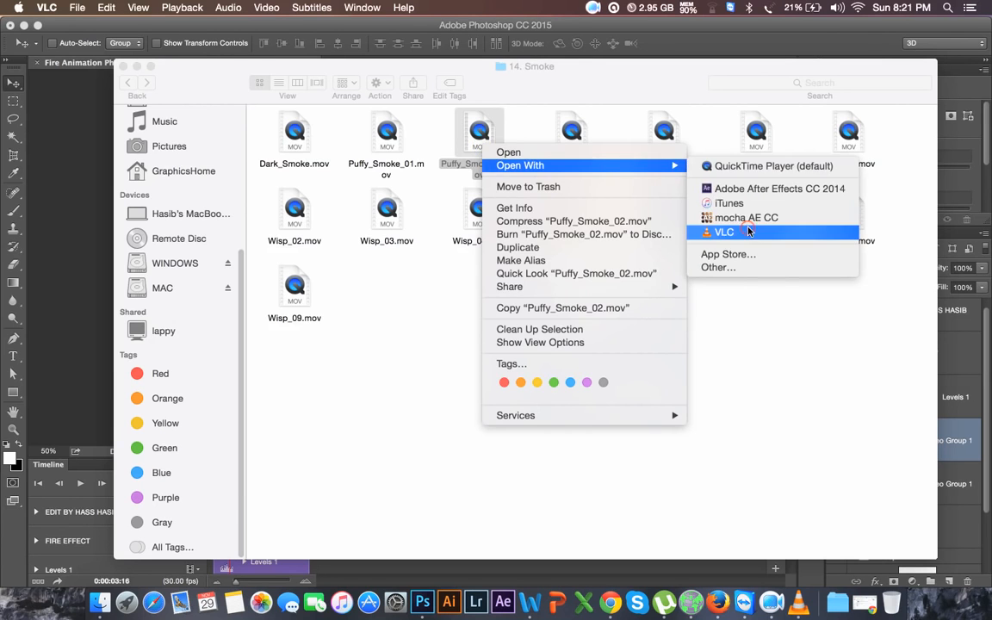
{"action": "left_click", "coordinate": [751, 230]}
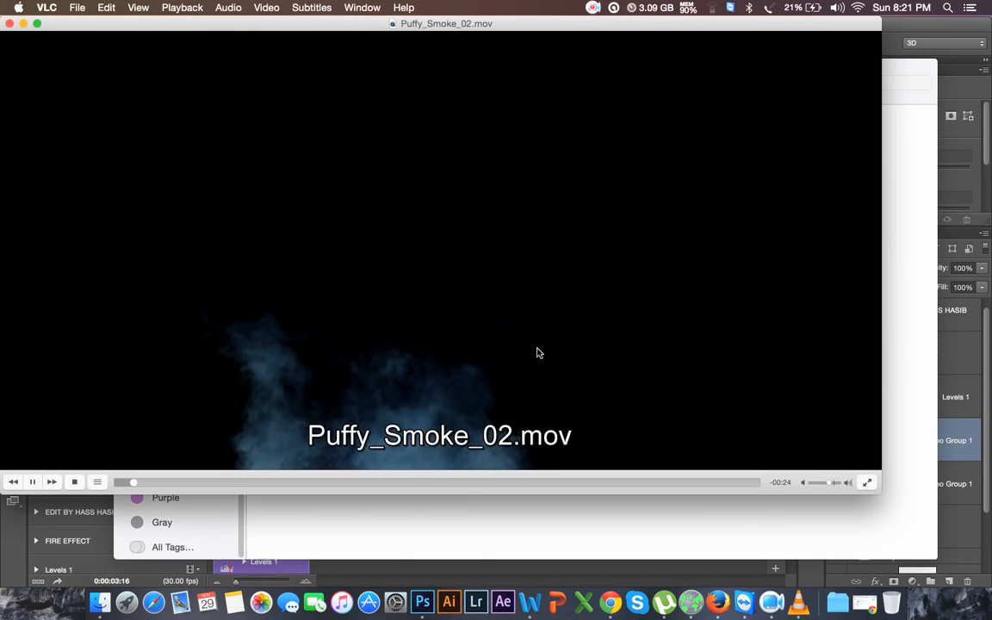
{"action": "left_click", "coordinate": [10, 24]}
{"action": "left_click", "coordinate": [416, 43]}
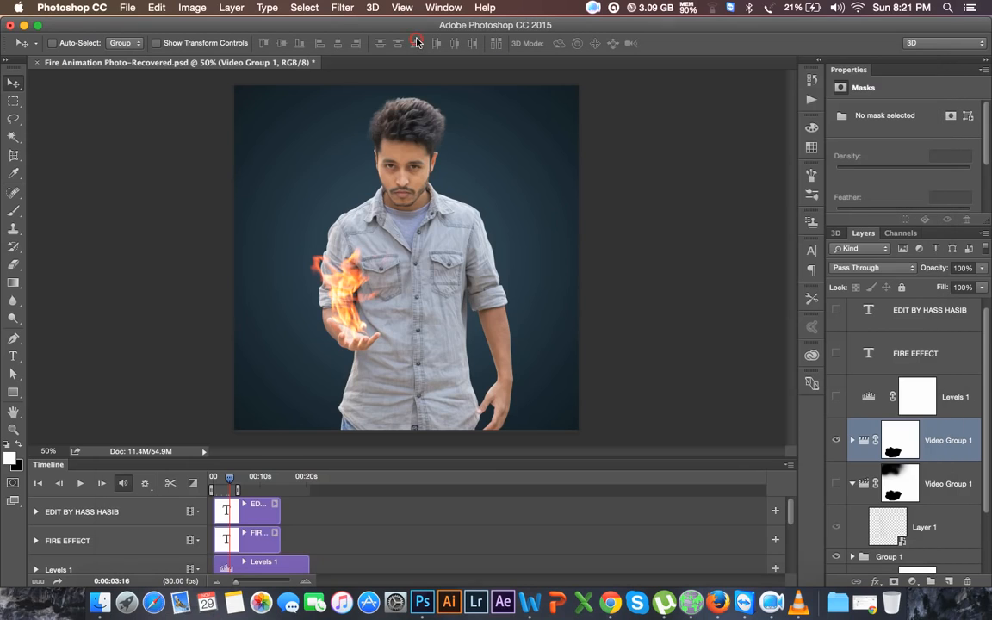
Make the lower Video Group 1, the Levels 1 adjustment, the FIRE EFFECT title and the credit text layer visible.
{"action": "left_click", "coordinate": [838, 484]}
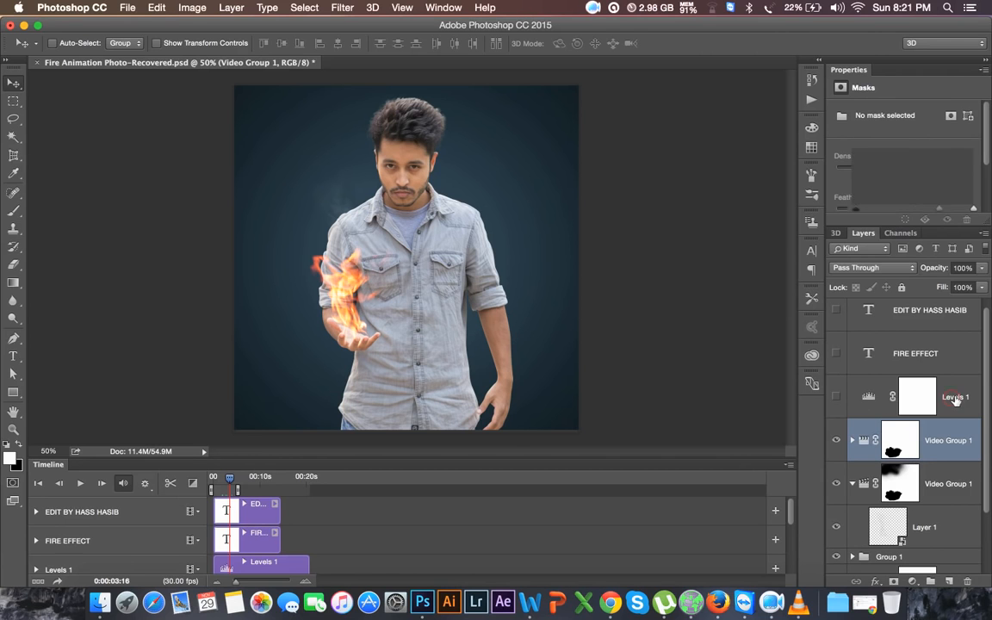
{"action": "left_click", "coordinate": [862, 398]}
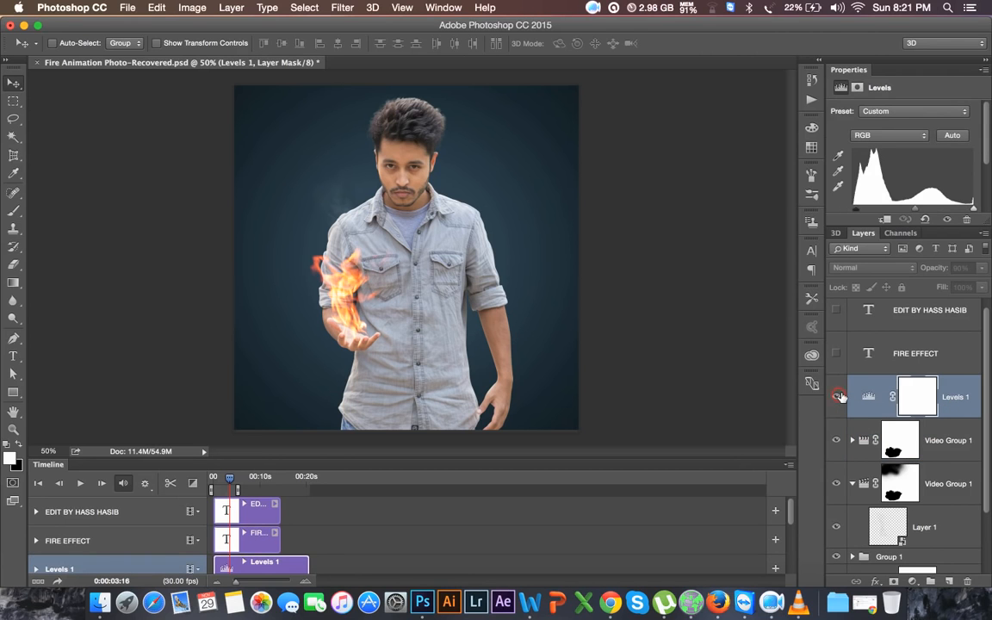
{"action": "left_click", "coordinate": [839, 396]}
{"action": "left_click", "coordinate": [916, 360]}
{"action": "left_click", "coordinate": [836, 353]}
{"action": "left_click", "coordinate": [837, 310]}
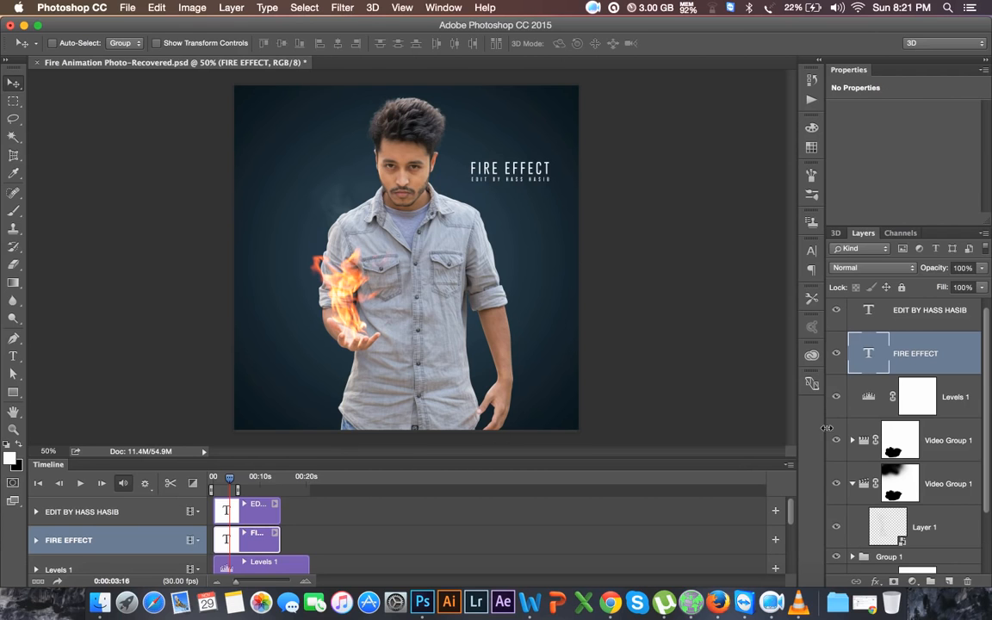
Look through the hidden adjustment and paint layers inside Group 1, and collapse the group again.
{"action": "scroll", "coordinate": [936, 481], "scroll_direction": "down", "scroll_amount": 3}
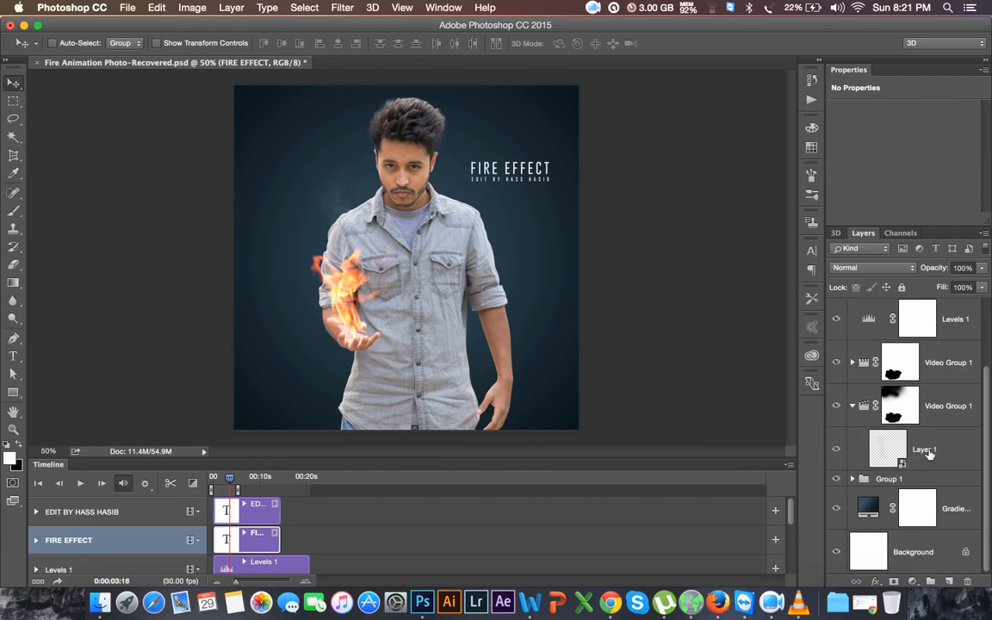
{"action": "left_click", "coordinate": [920, 454]}
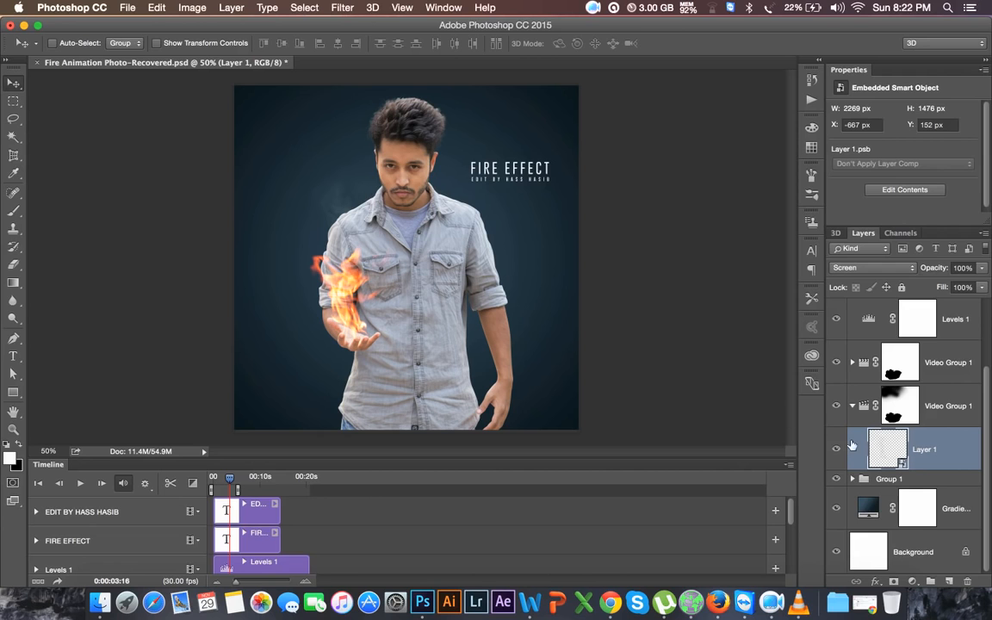
{"action": "left_click", "coordinate": [854, 478]}
{"action": "scroll", "coordinate": [877, 469], "scroll_direction": "down", "scroll_amount": 5}
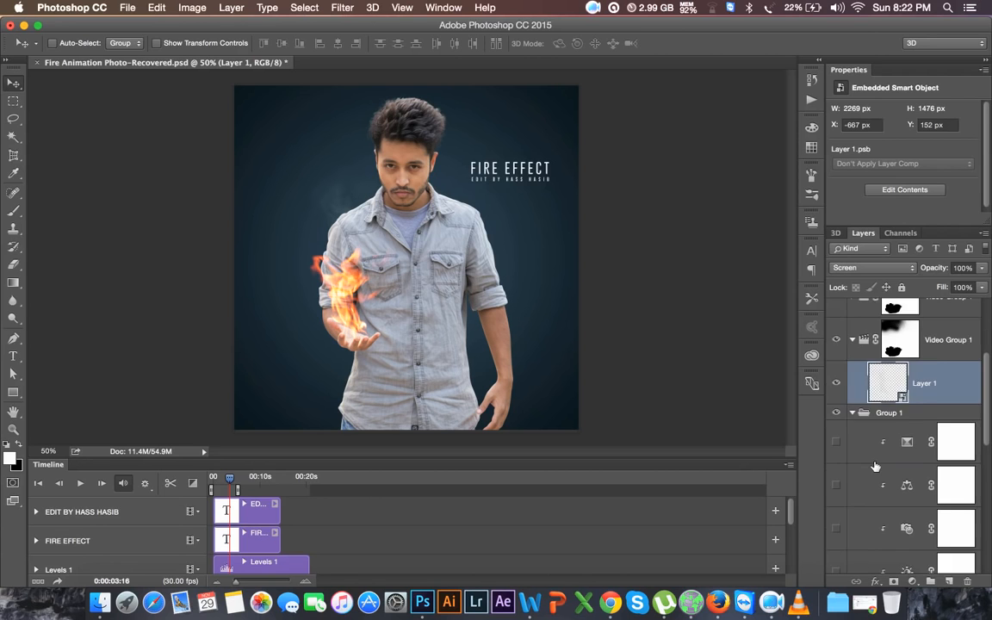
{"action": "scroll", "coordinate": [941, 517], "scroll_direction": "down", "scroll_amount": 2}
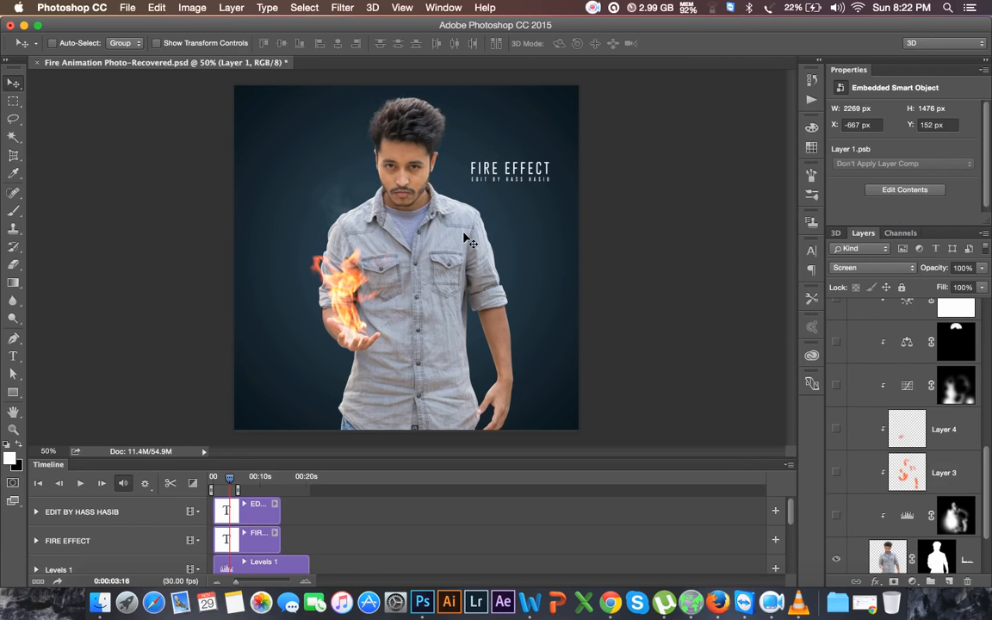
{"action": "scroll", "coordinate": [870, 430], "scroll_direction": "up", "scroll_amount": 10}
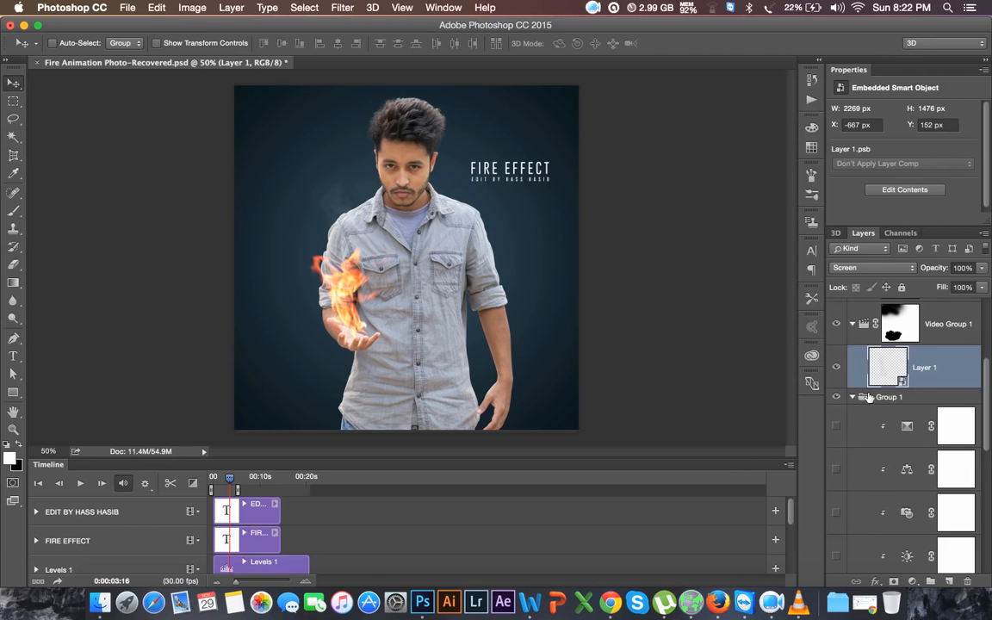
{"action": "left_click", "coordinate": [852, 397]}
Add a new empty layer directly above Group 1.
{"action": "left_click", "coordinate": [914, 478]}
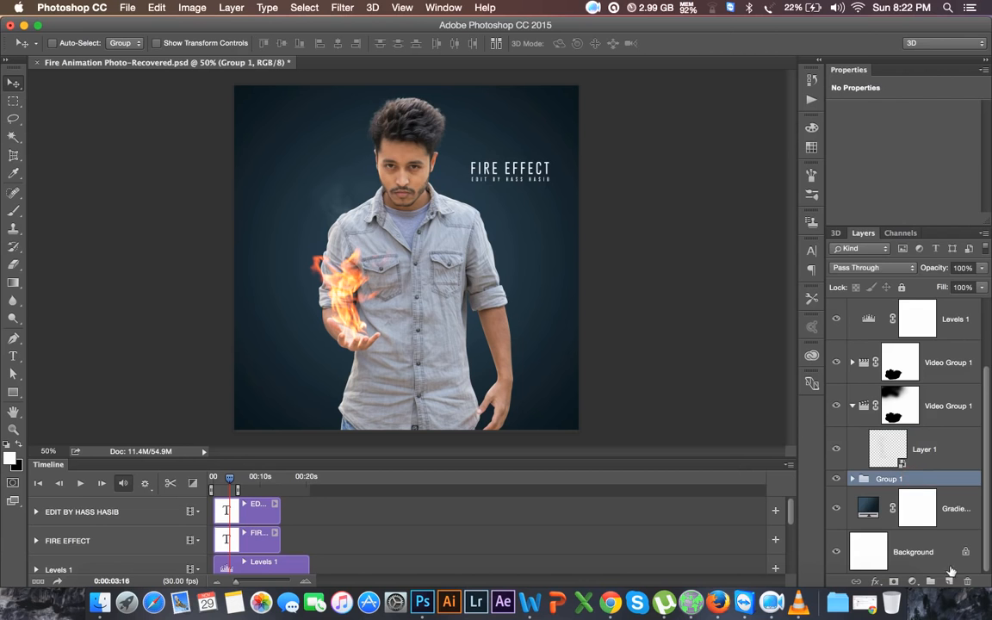
{"action": "left_click", "coordinate": [949, 581]}
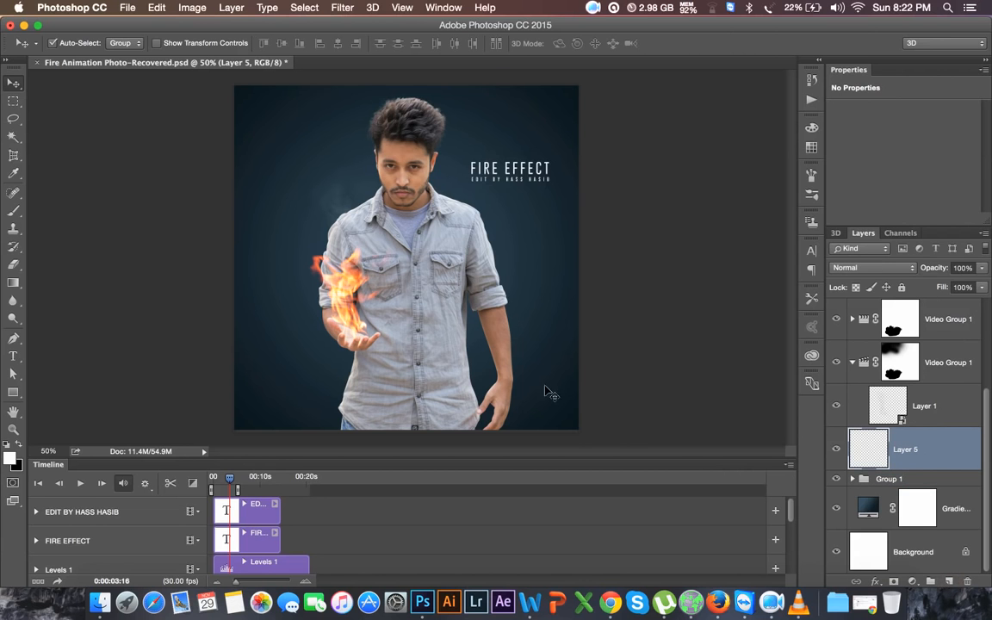
{"action": "key", "text": "super+equal"}
{"action": "key", "text": "super+equal"}
{"action": "key", "text": "super+equal"}
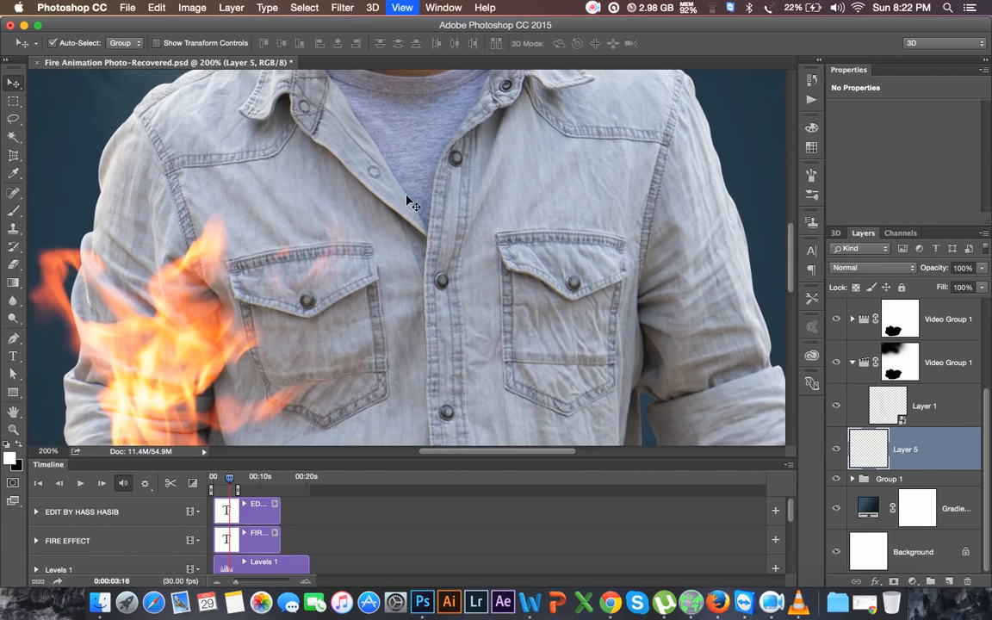
{"action": "key", "text": "super+minus"}
{"action": "scroll", "coordinate": [370, 185], "scroll_direction": "up", "scroll_amount": 2}
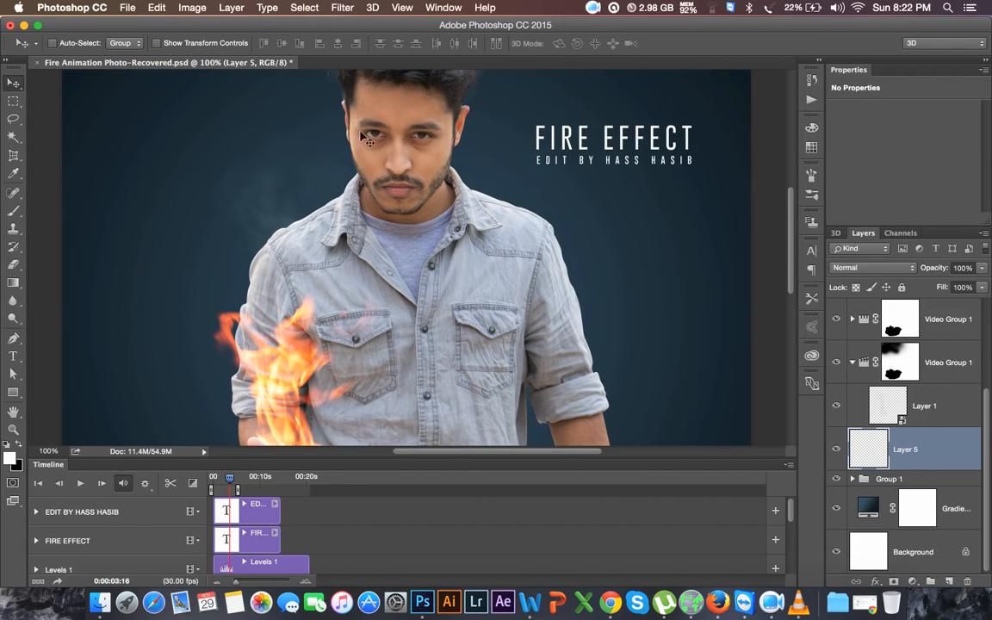
{"action": "scroll", "coordinate": [319, 332], "scroll_direction": "down", "scroll_amount": 3}
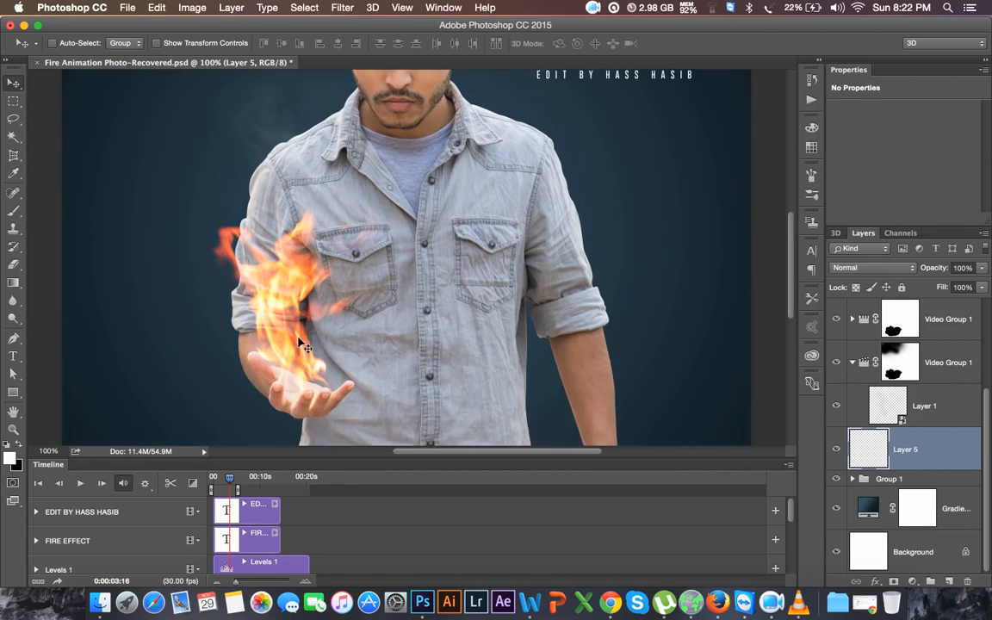
{"action": "scroll", "coordinate": [303, 342], "scroll_direction": "up", "scroll_amount": 1}
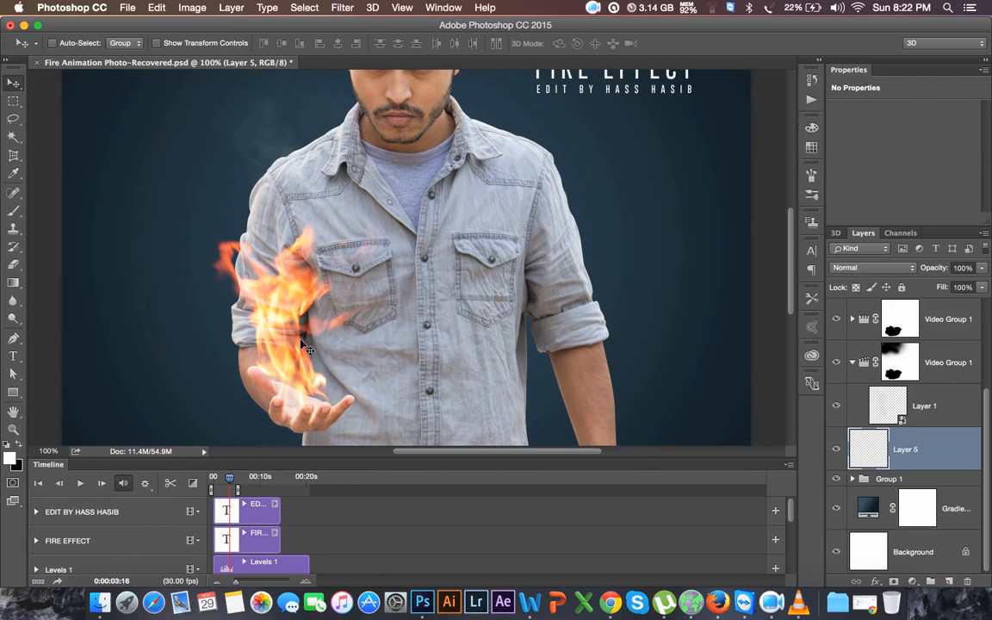
Set the foreground colour to a slightly darker shade of the reddish orange sampled from the edge of the flames.
{"action": "left_click", "coordinate": [13, 173]}
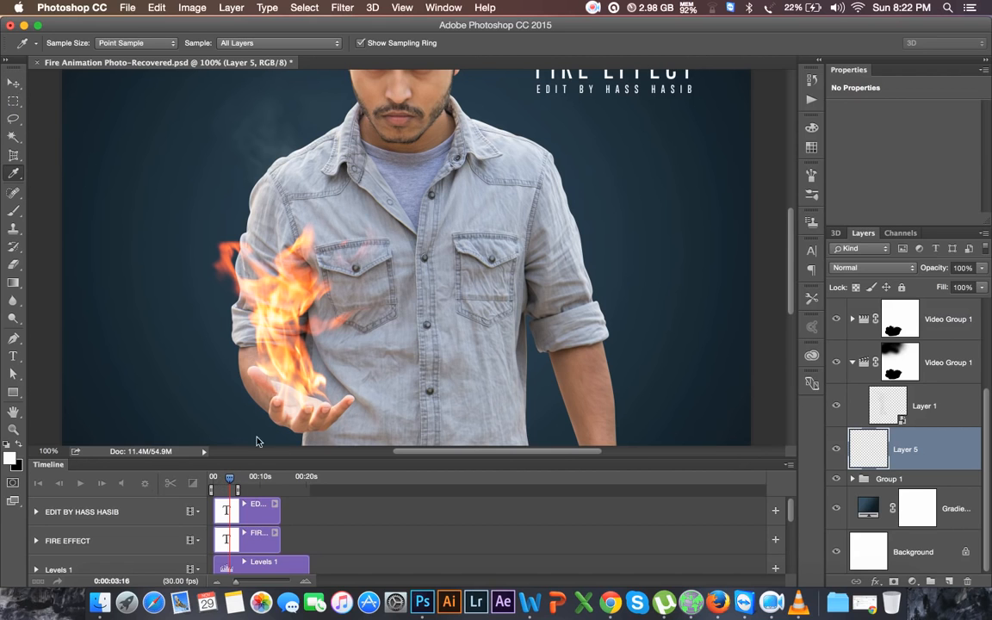
{"action": "left_click", "coordinate": [591, 9]}
{"action": "left_click", "coordinate": [606, 27]}
{"action": "left_click", "coordinate": [522, 48]}
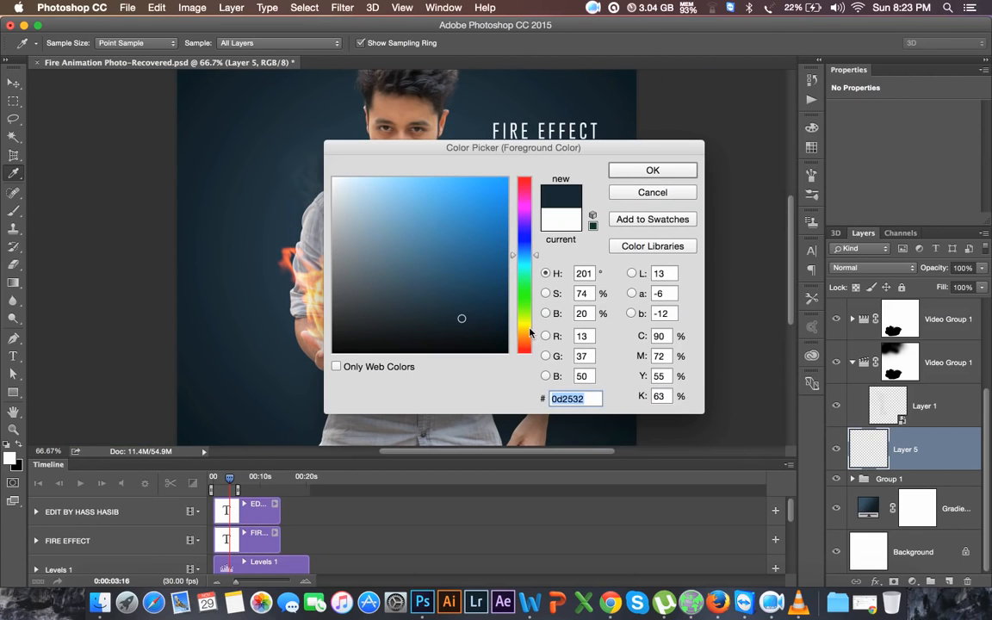
{"action": "left_click_drag", "start_coordinate": [526, 340], "coordinate": [529, 336]}
{"action": "left_click_drag", "start_coordinate": [421, 150], "coordinate": [506, 130]}
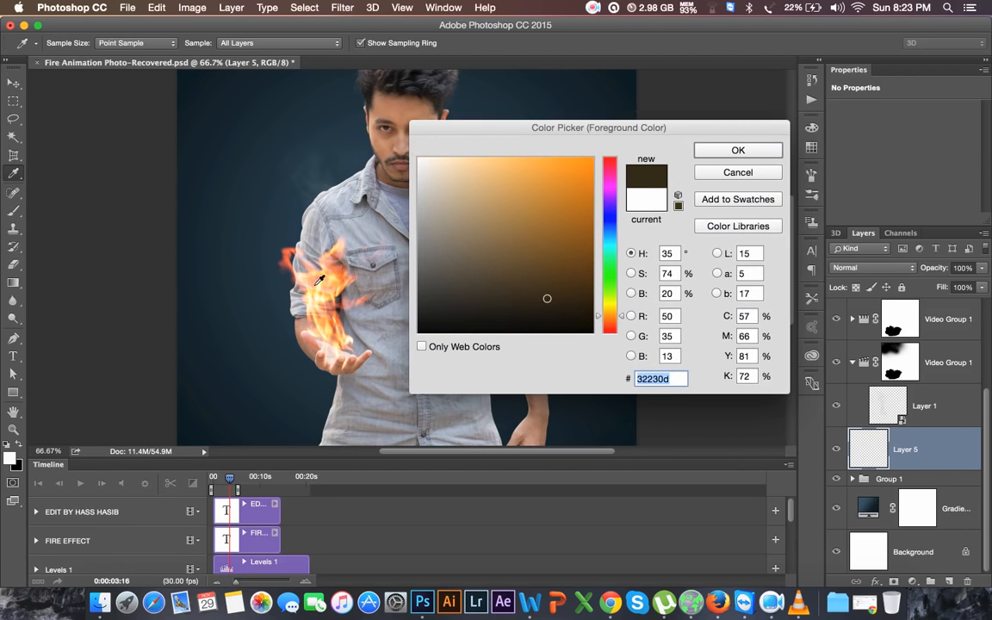
{"action": "left_click", "coordinate": [289, 264]}
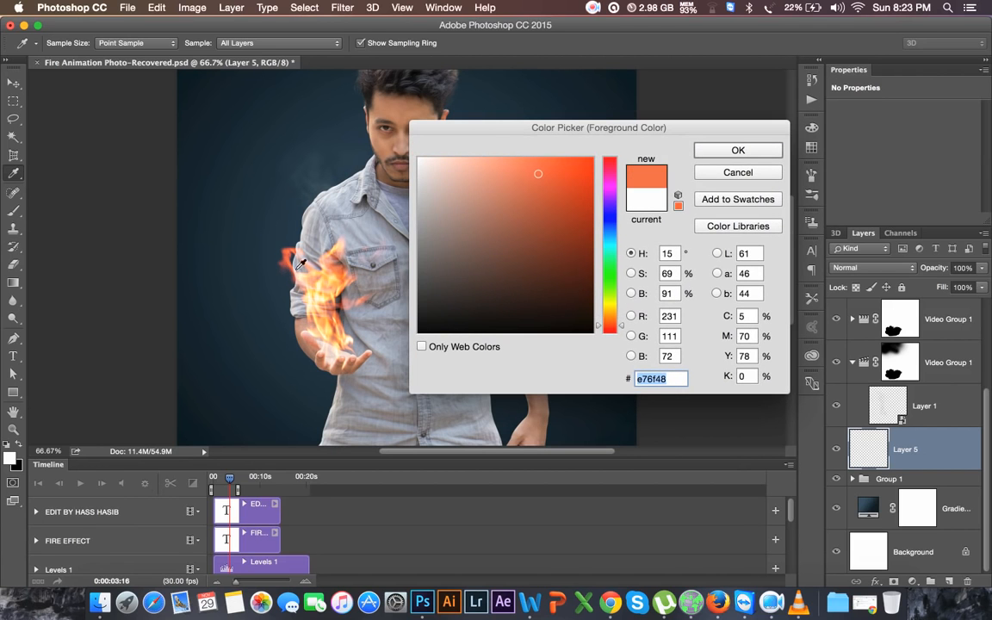
{"action": "left_click", "coordinate": [541, 206]}
{"action": "left_click", "coordinate": [738, 150]}
{"action": "key", "text": "v"}
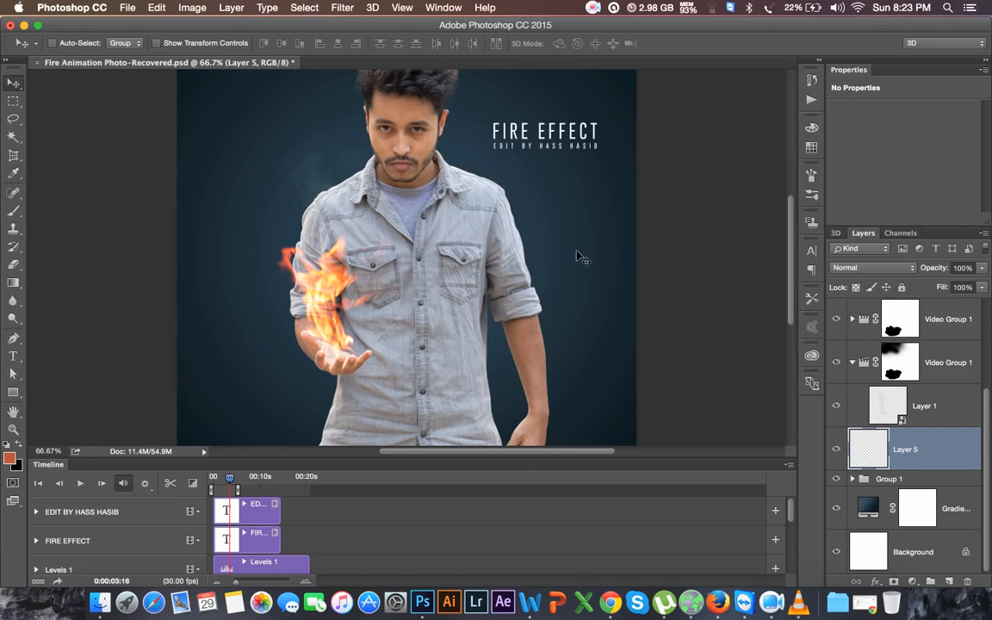
Clip Layer 5 to Group 1 and paint orange over the burning hand and forearm with a 200 px soft brush at 99% opacity.
{"action": "right_click", "coordinate": [942, 455]}
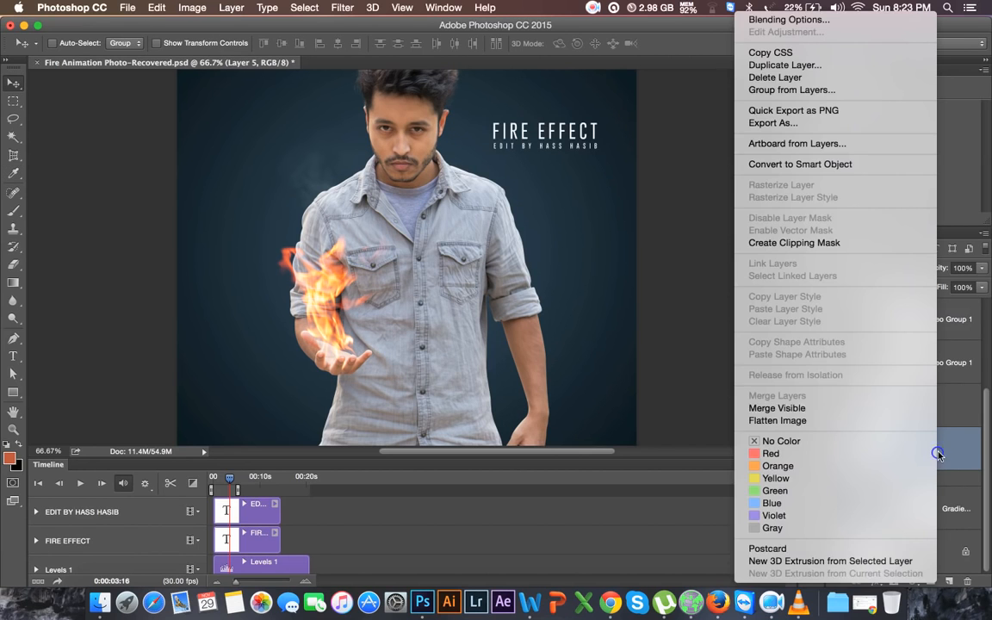
{"action": "left_click", "coordinate": [728, 220]}
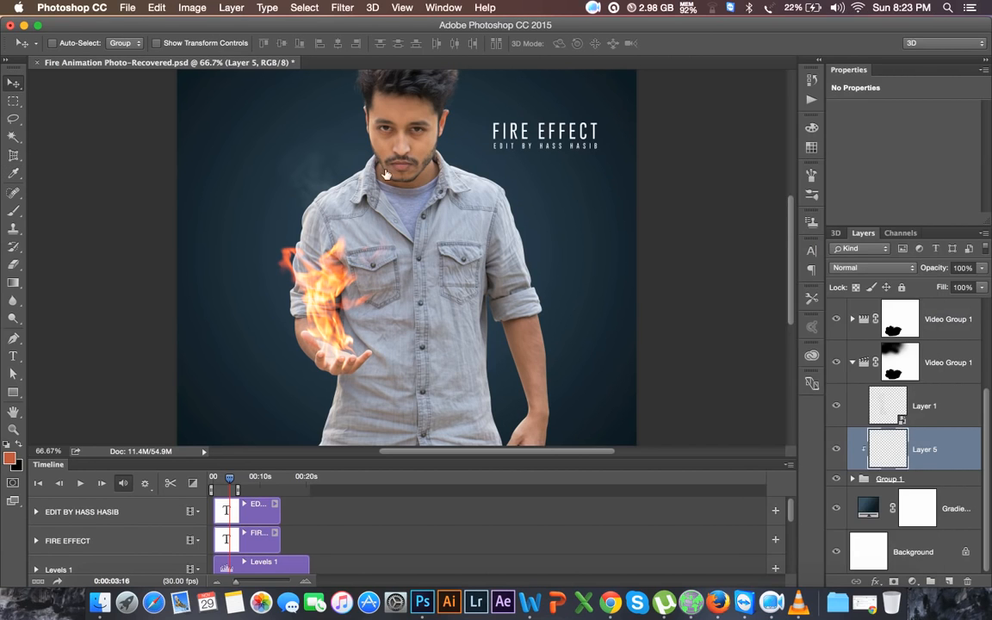
{"action": "key", "text": "super+plus"}
{"action": "key", "text": "super+plus"}
{"action": "left_click_drag", "start_coordinate": [284, 339], "coordinate": [416, 162]}
{"action": "left_click_drag", "start_coordinate": [411, 295], "coordinate": [416, 235]}
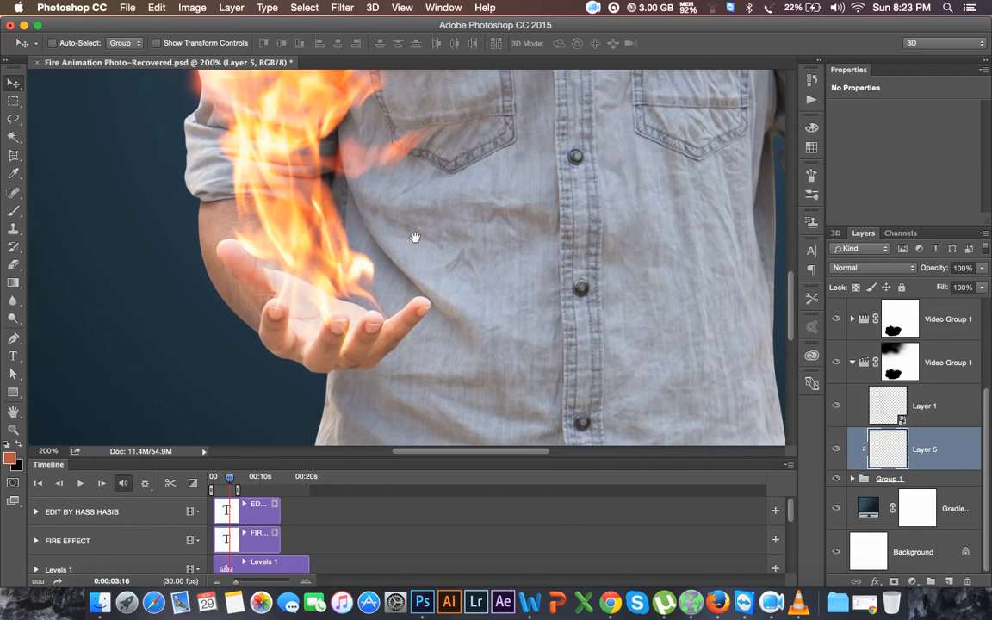
{"action": "left_click", "coordinate": [13, 210]}
{"action": "mouse_move", "coordinate": [258, 241]}
{"action": "left_mouse_down"}
{"action": "mouse_move", "coordinate": [245, 250]}
{"action": "mouse_move", "coordinate": [280, 276]}
{"action": "mouse_move", "coordinate": [340, 284]}
{"action": "mouse_move", "coordinate": [385, 370]}
{"action": "left_mouse_up"}
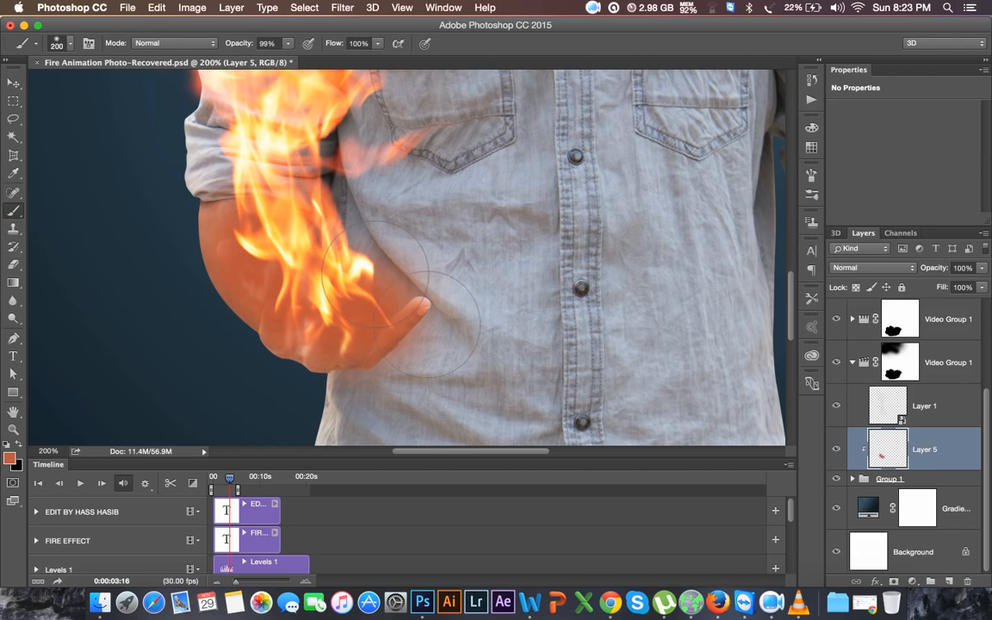
Reduce the brush opacity to 11% and paint a faint orange tint over the shirt near the flames and the face.
{"action": "mouse_move", "coordinate": [250, 45]}
{"action": "left_mouse_down"}
{"action": "mouse_move", "coordinate": [196, 53]}
{"action": "mouse_move", "coordinate": [202, 62]}
{"action": "mouse_move", "coordinate": [188, 74]}
{"action": "left_mouse_up"}
{"action": "scroll", "coordinate": [450, 218], "scroll_direction": "up", "scroll_amount": 5}
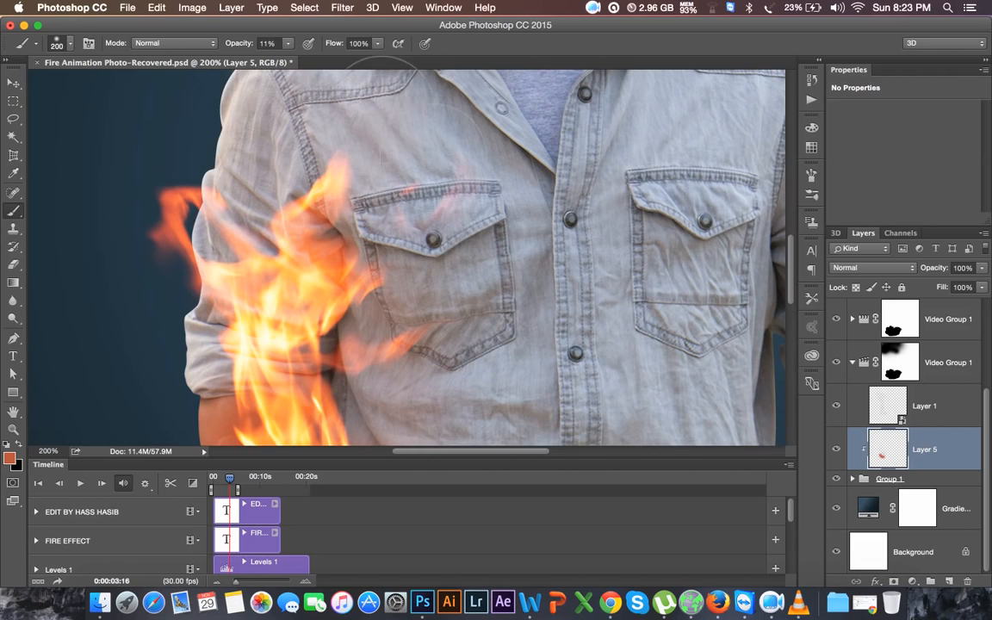
{"action": "scroll", "coordinate": [345, 147], "scroll_direction": "up", "scroll_amount": 4}
{"action": "scroll", "coordinate": [456, 224], "scroll_direction": "up", "scroll_amount": 10}
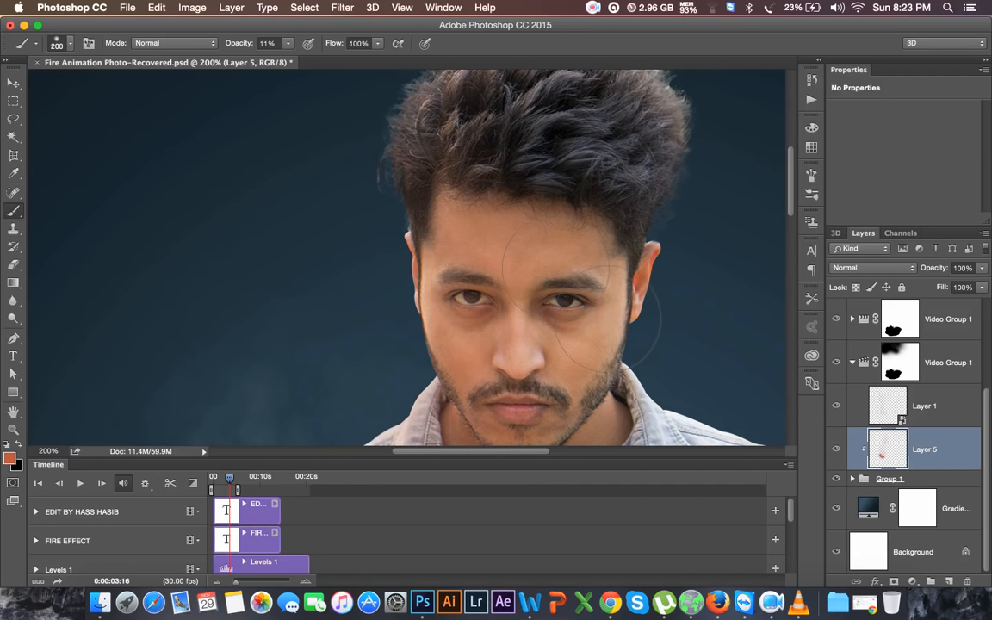
Reduce the brush size to 80 px and paint faint orange light on the face and the man's other arm.
{"action": "key", "text": "bracketleft"}
{"action": "key", "text": "bracketleft"}
{"action": "key", "text": "bracketleft"}
{"action": "key", "text": "bracketleft"}
{"action": "key", "text": "bracketleft"}
{"action": "scroll", "coordinate": [557, 355], "scroll_direction": "down", "scroll_amount": 3}
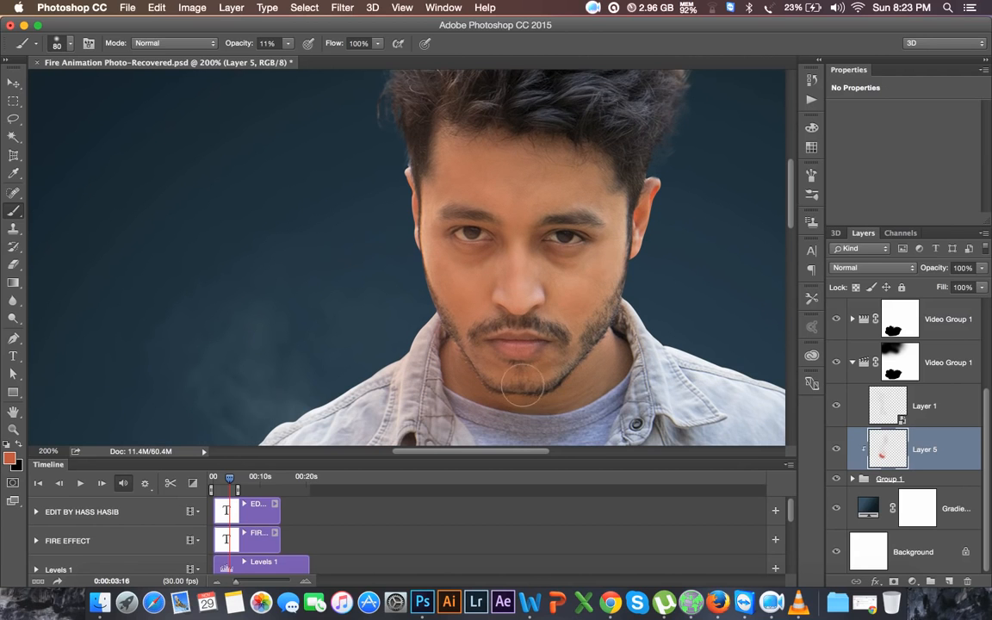
{"action": "key", "text": "super+minus"}
{"action": "scroll", "coordinate": [455, 259], "scroll_direction": "down", "scroll_amount": 6}
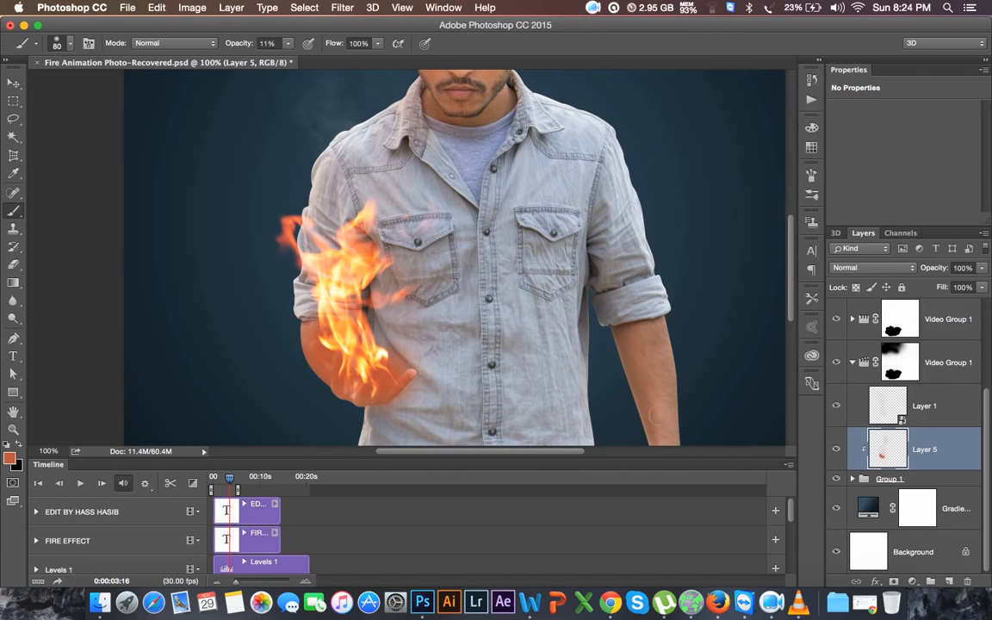
Set Layer 5's blending mode to Screen and compare the image with the layer hidden and shown.
{"action": "left_click", "coordinate": [855, 269]}
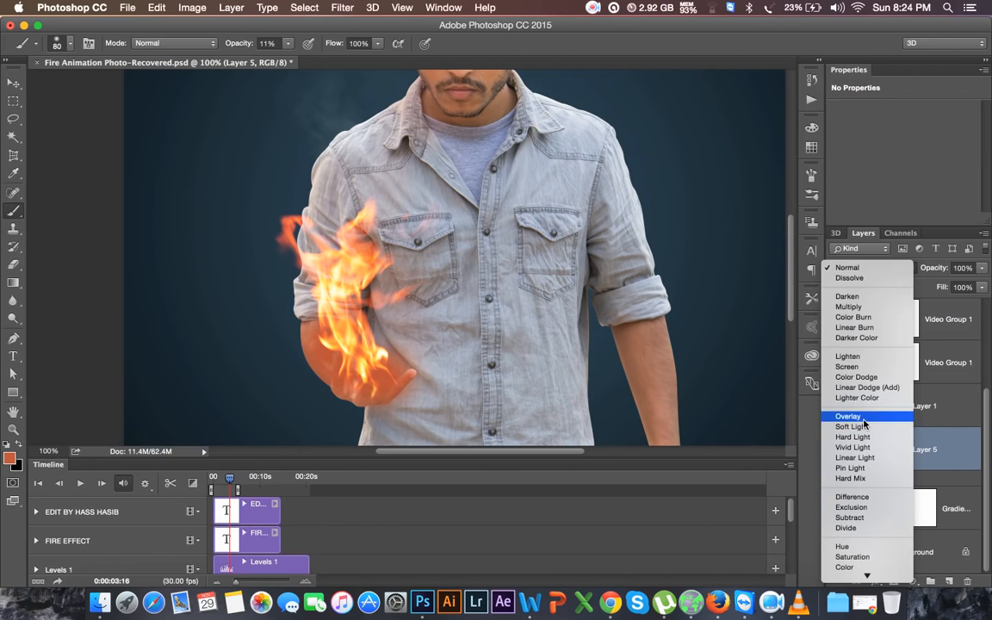
{"action": "left_click", "coordinate": [851, 367]}
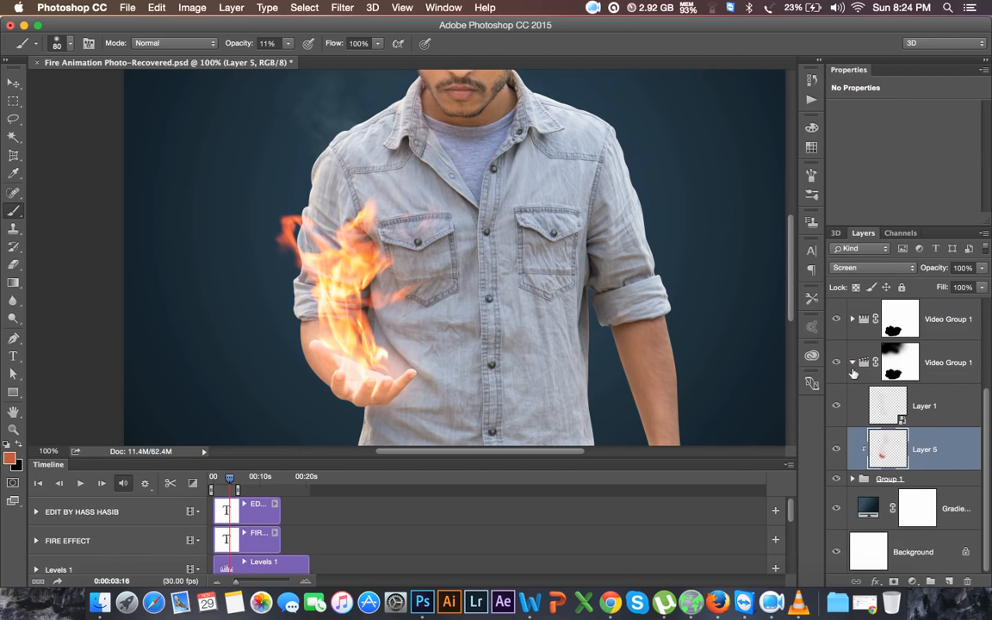
{"action": "key", "text": "super+minus"}
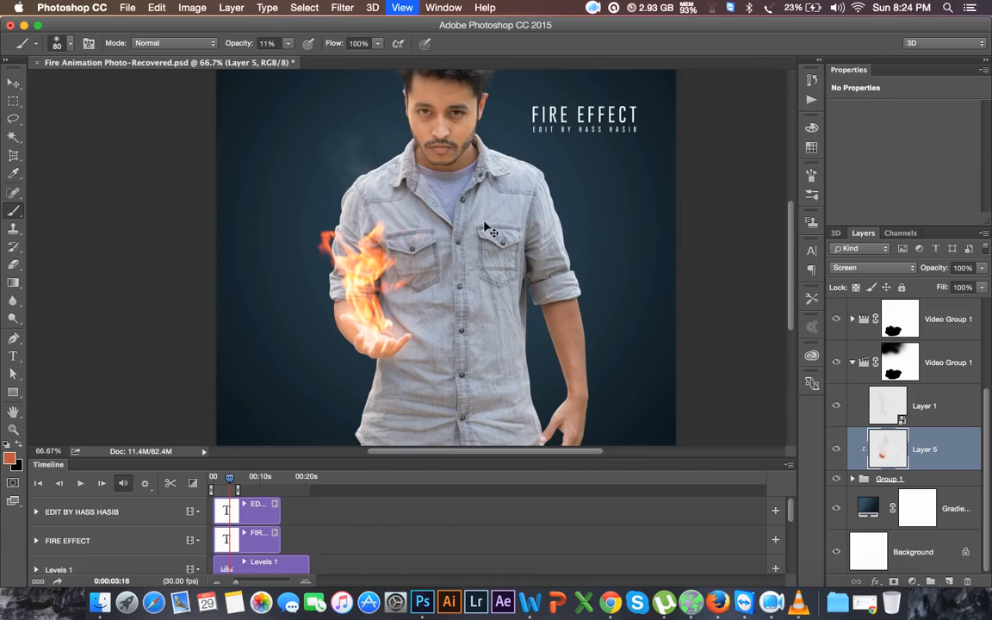
{"action": "left_click", "coordinate": [836, 452]}
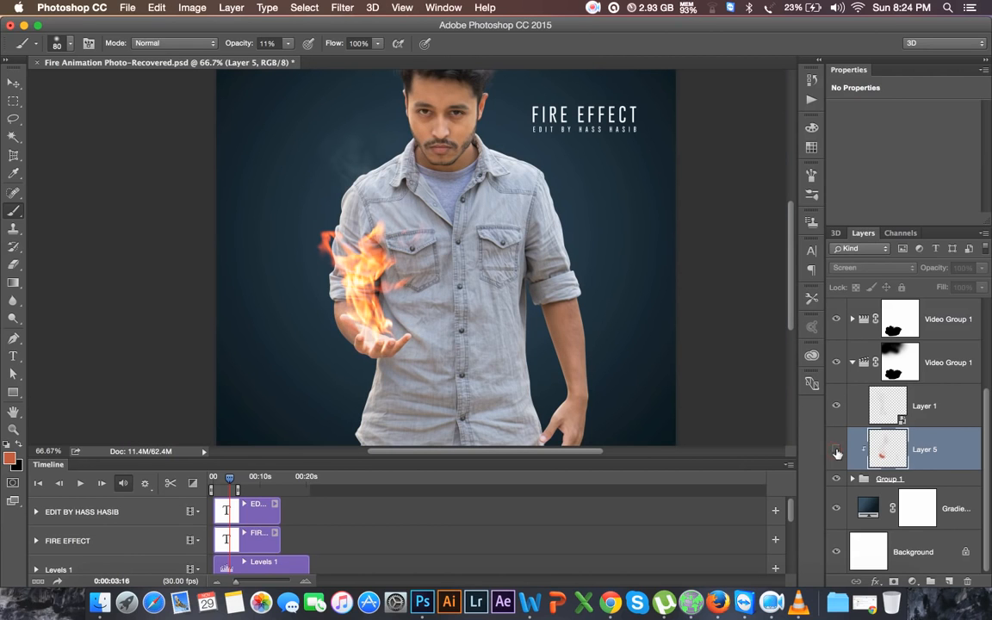
{"action": "left_click", "coordinate": [836, 452]}
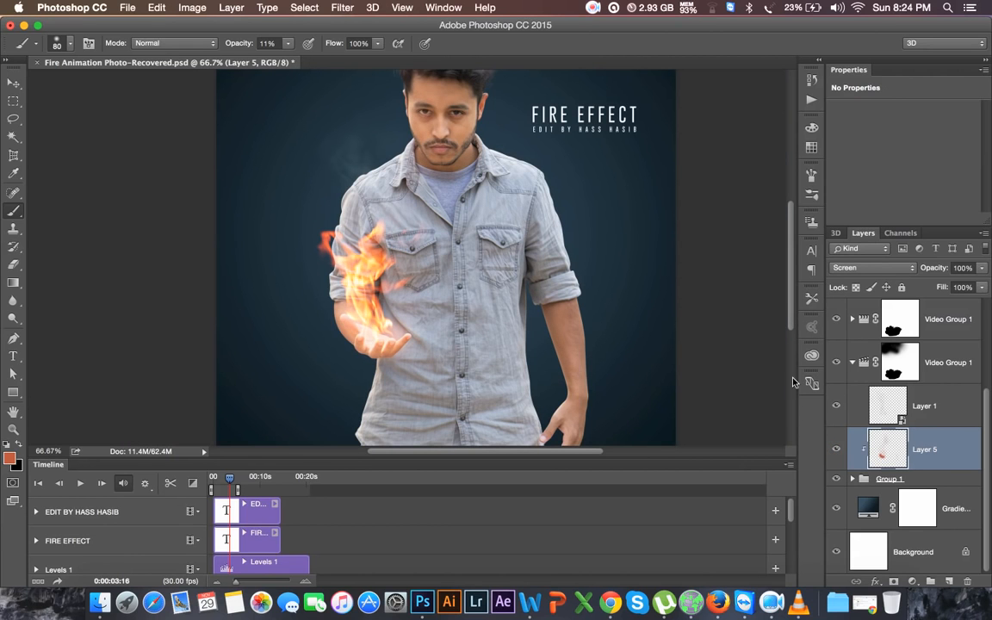
Add a new empty layer above Layer 5 and clip it to Group 1.
{"action": "left_click", "coordinate": [949, 581]}
{"action": "right_click", "coordinate": [917, 414]}
{"action": "left_click", "coordinate": [757, 243]}
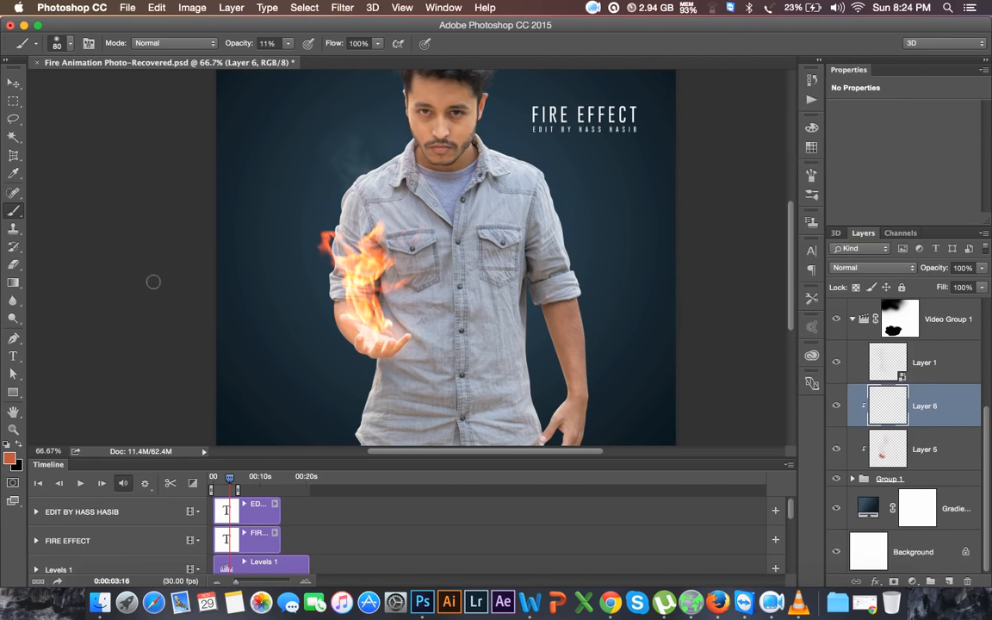
Set the foreground colour to a bright yellowish orange.
{"action": "left_click", "coordinate": [9, 458]}
{"action": "left_click", "coordinate": [573, 177]}
{"action": "mouse_move", "coordinate": [582, 171]}
{"action": "left_mouse_down"}
{"action": "mouse_move", "coordinate": [593, 259]}
{"action": "mouse_move", "coordinate": [583, 164]}
{"action": "left_mouse_up"}
{"action": "left_click_drag", "start_coordinate": [615, 324], "coordinate": [614, 314]}
{"action": "left_click", "coordinate": [699, 153]}
Paint a soft orange spot on the shirt's button strip in Layer 6 with a 200 px brush at 100% opacity.
{"action": "scroll", "coordinate": [405, 321], "scroll_direction": "up", "scroll_amount": 2}
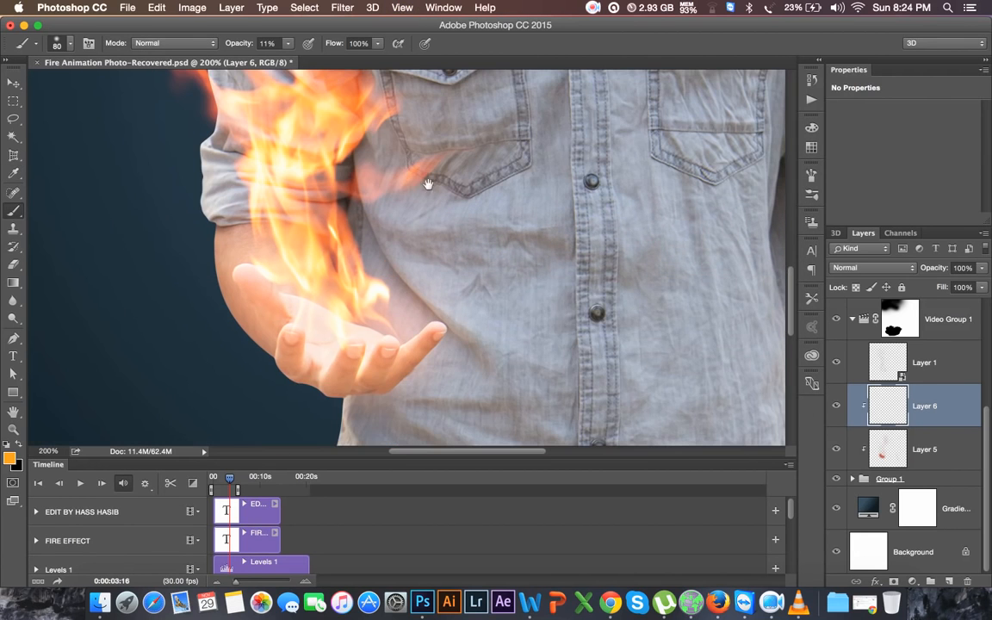
{"action": "key", "text": "bracketright"}
{"action": "key", "text": "bracketright"}
{"action": "key", "text": "bracketright"}
{"action": "key", "text": "bracketright"}
{"action": "key", "text": "bracketright"}
{"action": "key", "text": "bracketright"}
{"action": "left_click_drag", "start_coordinate": [236, 45], "coordinate": [560, 46]}
{"action": "left_click", "coordinate": [582, 252]}
{"action": "left_click", "coordinate": [585, 251]}
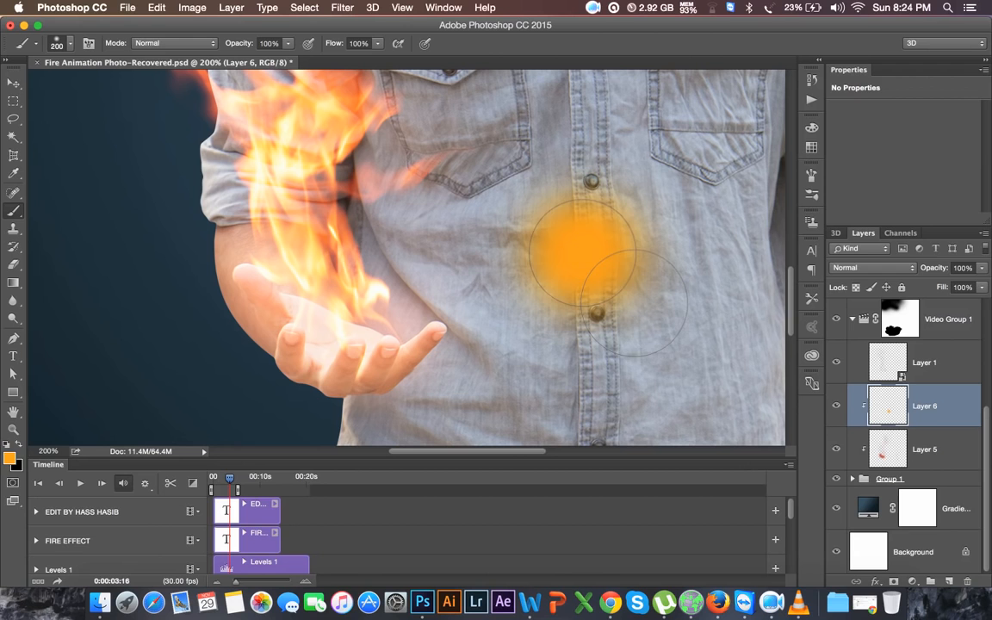
Paint a white core in the centre of the orange spot with a 90 px soft brush.
{"action": "left_click", "coordinate": [6, 444]}
{"action": "left_click", "coordinate": [18, 444]}
{"action": "key", "text": "["}
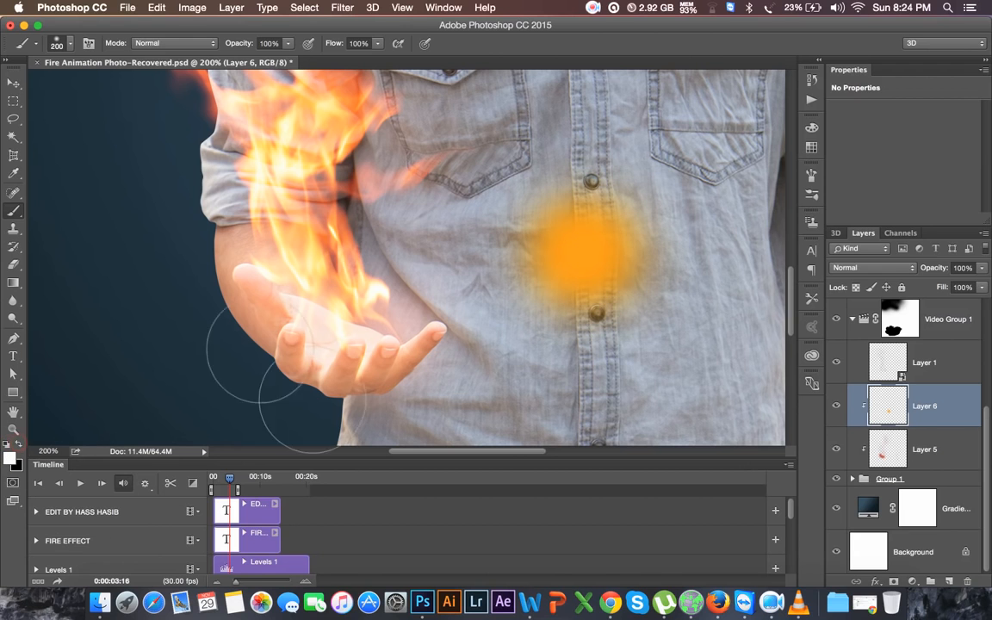
{"action": "key", "text": "bracketleft"}
{"action": "key", "text": "bracketleft"}
{"action": "key", "text": "bracketleft"}
{"action": "key", "text": "bracketleft"}
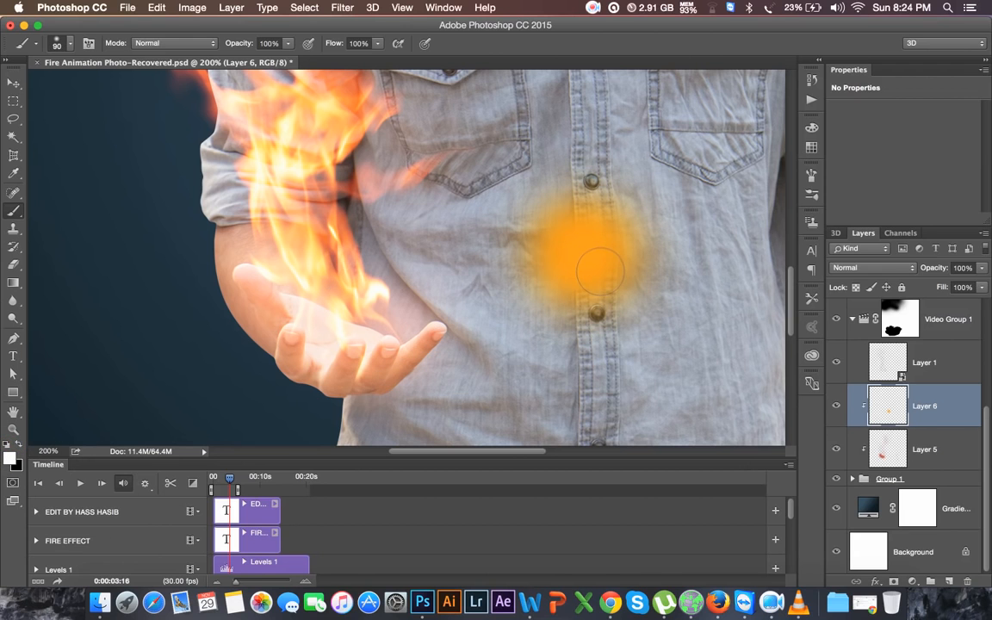
{"action": "left_click", "coordinate": [582, 250]}
{"action": "left_click", "coordinate": [582, 251]}
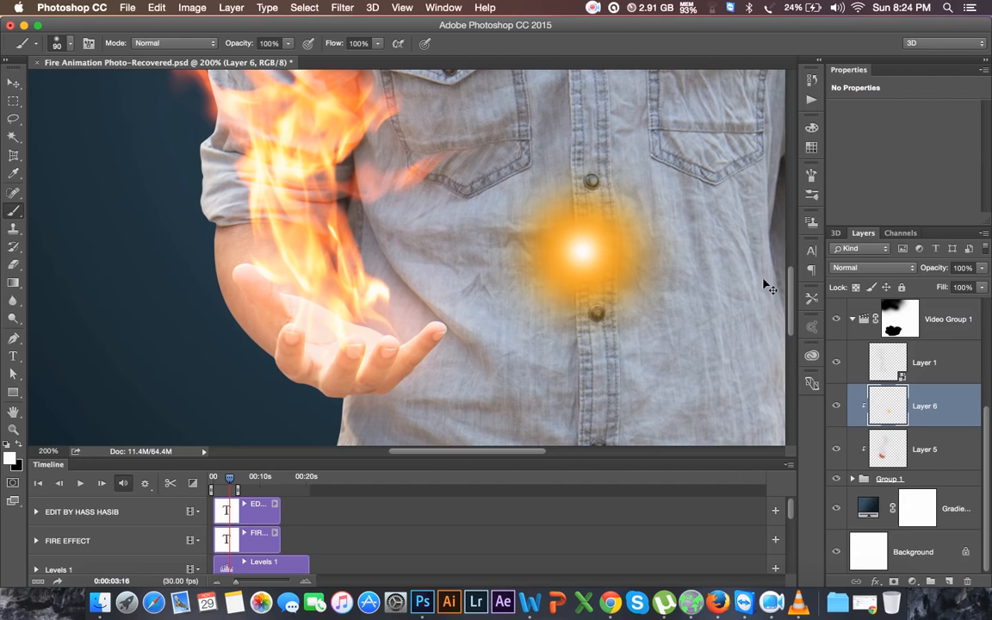
Set Layer 6's blending mode to Screen and move the glow onto the palm at the base of the flames.
{"action": "left_click", "coordinate": [870, 268]}
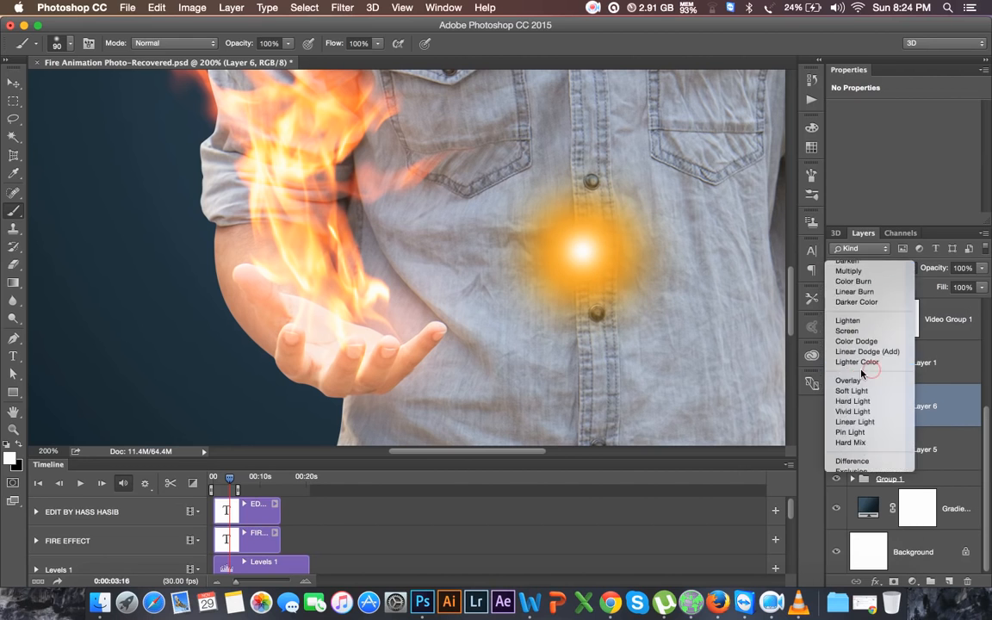
{"action": "left_click", "coordinate": [774, 330]}
{"action": "key", "text": "v"}
{"action": "left_click_drag", "start_coordinate": [624, 283], "coordinate": [378, 368]}
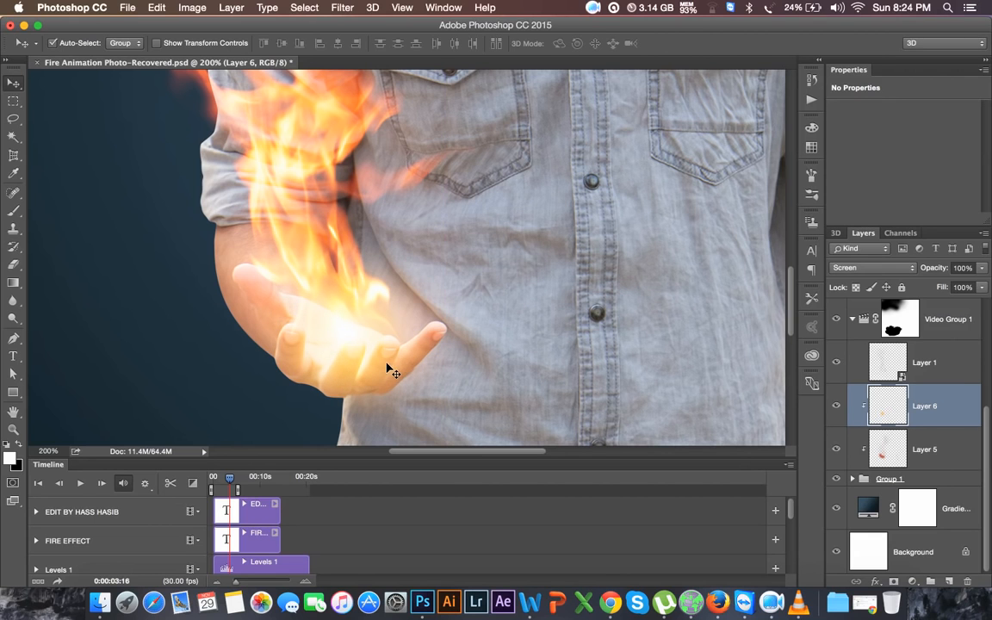
Enlarge the glow with Free Transform and shift it slightly upward over the palm.
{"action": "key", "text": "super+t"}
{"action": "left_click_drag", "start_coordinate": [456, 226], "coordinate": [517, 200]}
{"action": "left_click_drag", "start_coordinate": [415, 310], "coordinate": [406, 288]}
{"action": "key", "text": "Return"}
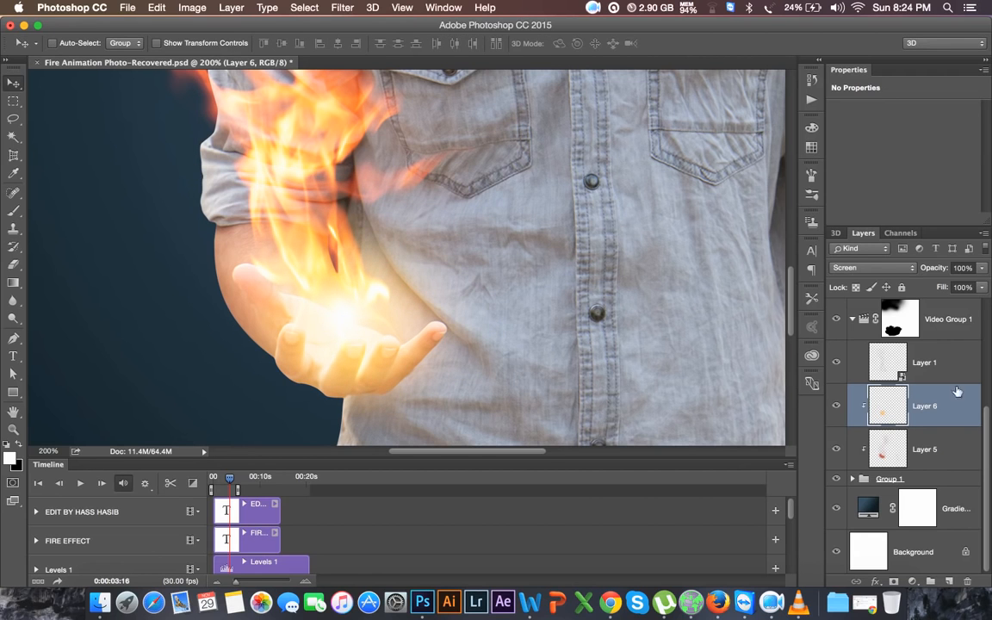
Lower Layer 6's opacity to 82%.
{"action": "left_click_drag", "start_coordinate": [941, 269], "coordinate": [929, 269]}
{"action": "key", "text": "super+minus"}
{"action": "key", "text": "super+minus"}
{"action": "scroll", "coordinate": [532, 359], "scroll_direction": "up", "scroll_amount": 3}
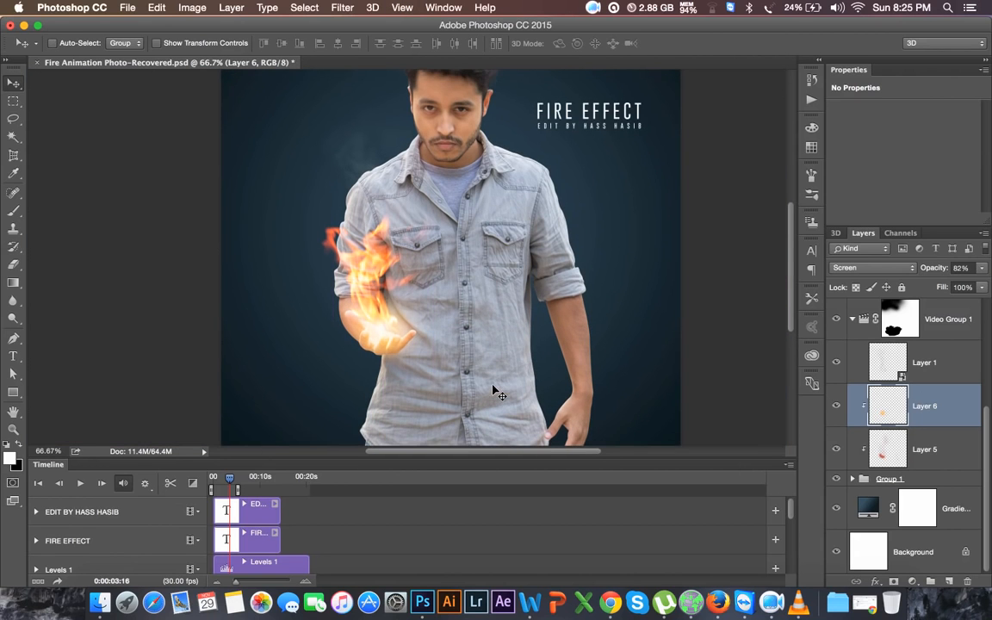
Add a clipped layer directly above Layer 5 and set the foreground colour to red #b13f37, starting from a flame sample.
{"action": "left_click", "coordinate": [931, 458]}
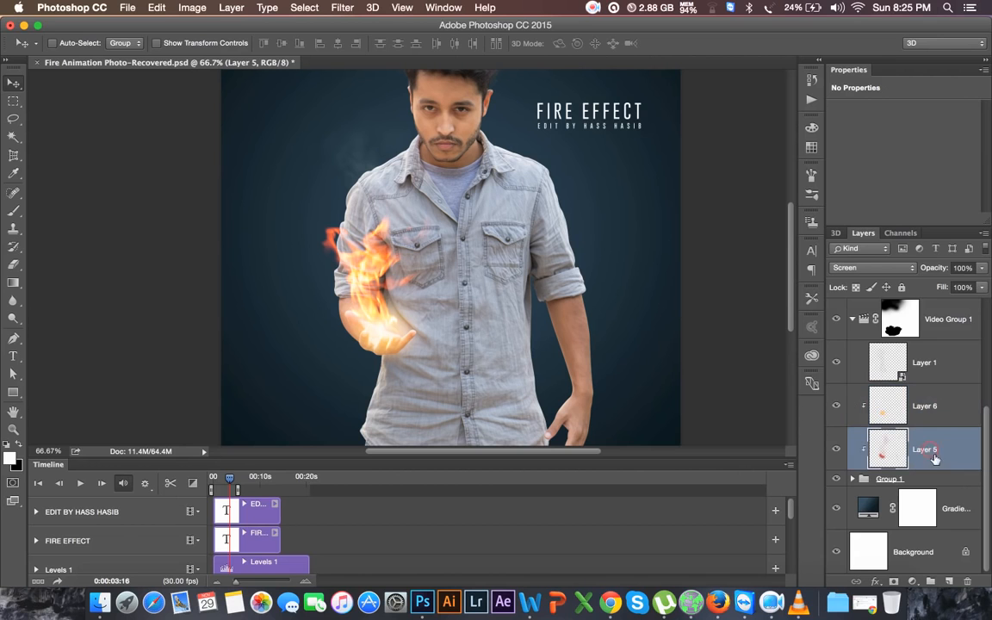
{"action": "key", "text": "super+alt+shift+n"}
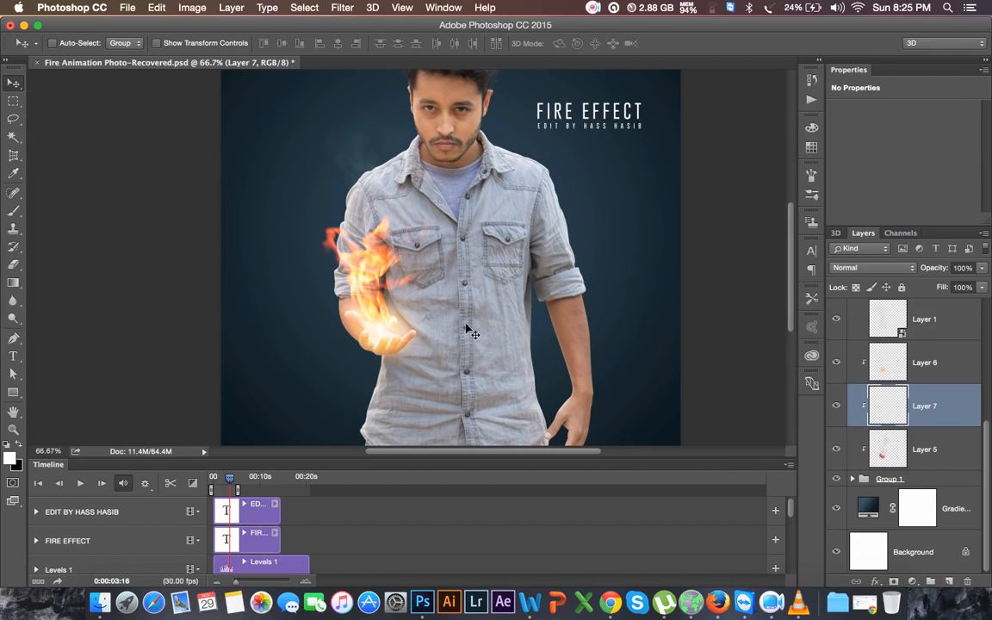
{"action": "left_click", "coordinate": [13, 210]}
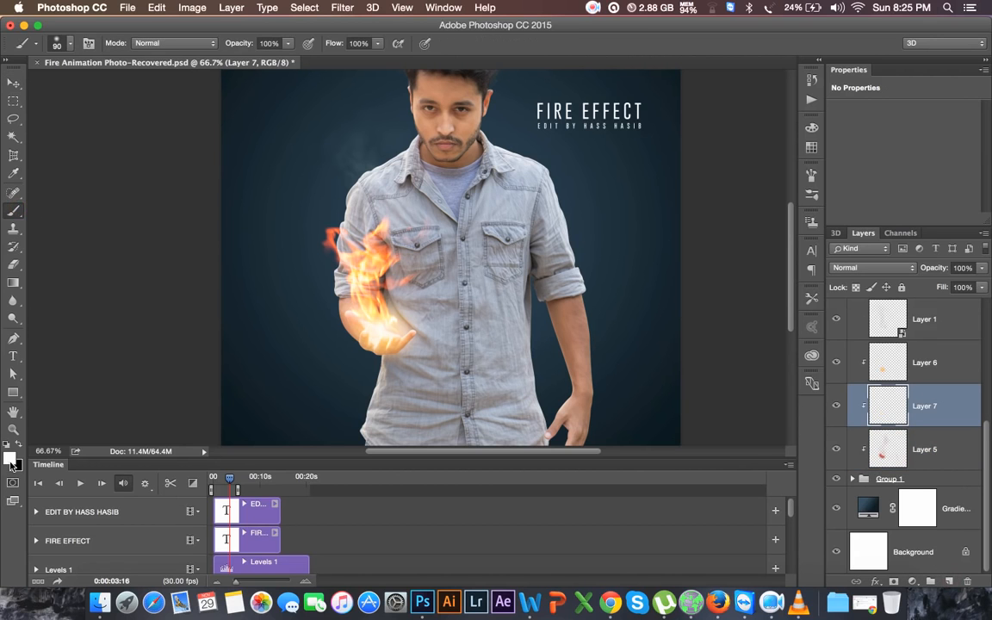
{"action": "left_click", "coordinate": [9, 459]}
{"action": "left_click", "coordinate": [329, 245]}
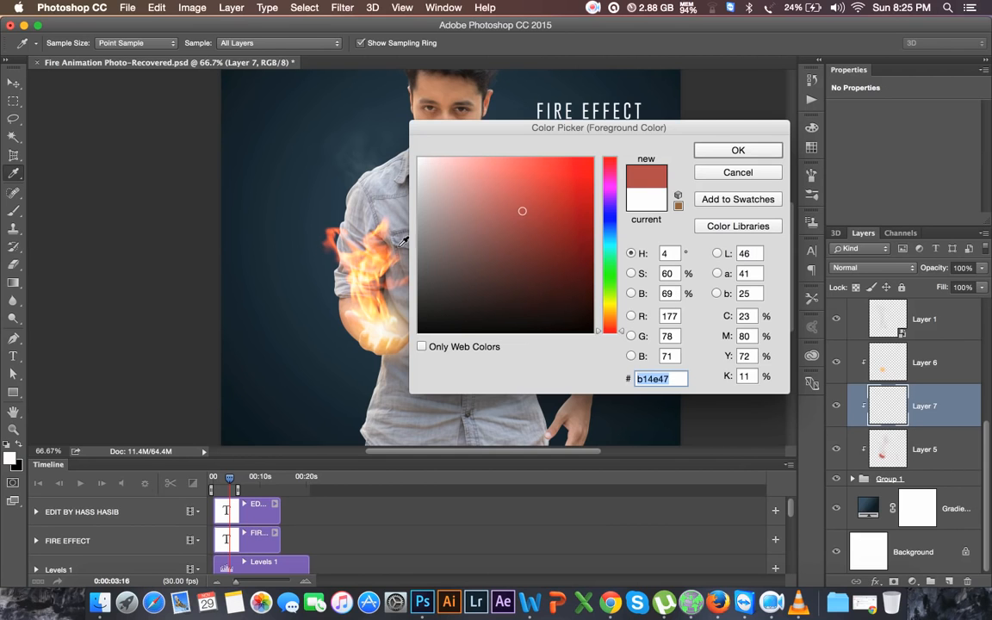
{"action": "left_click", "coordinate": [540, 212]}
{"action": "left_click", "coordinate": [713, 153]}
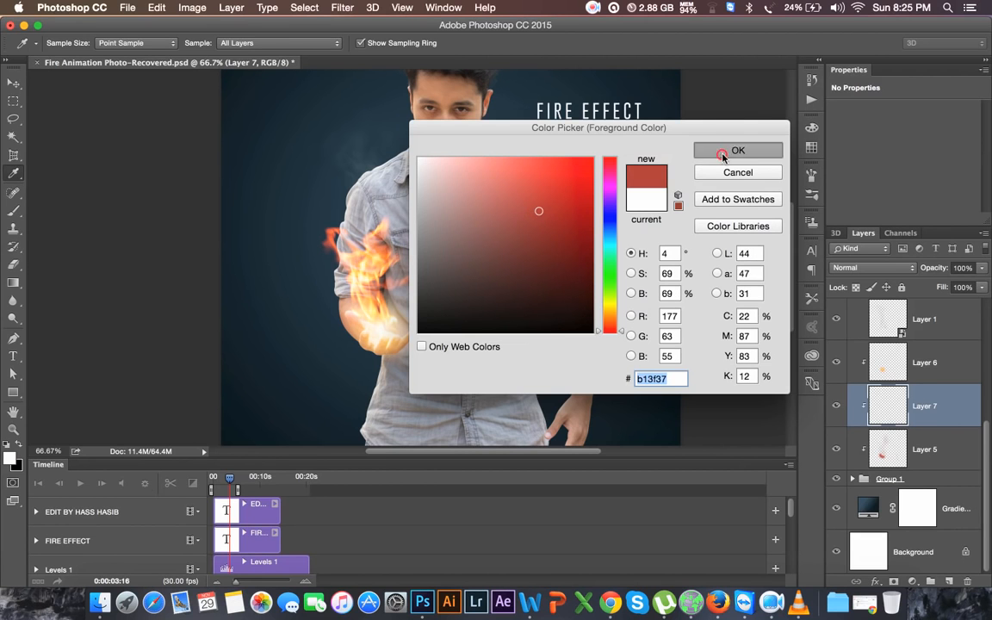
{"action": "left_click", "coordinate": [594, 6]}
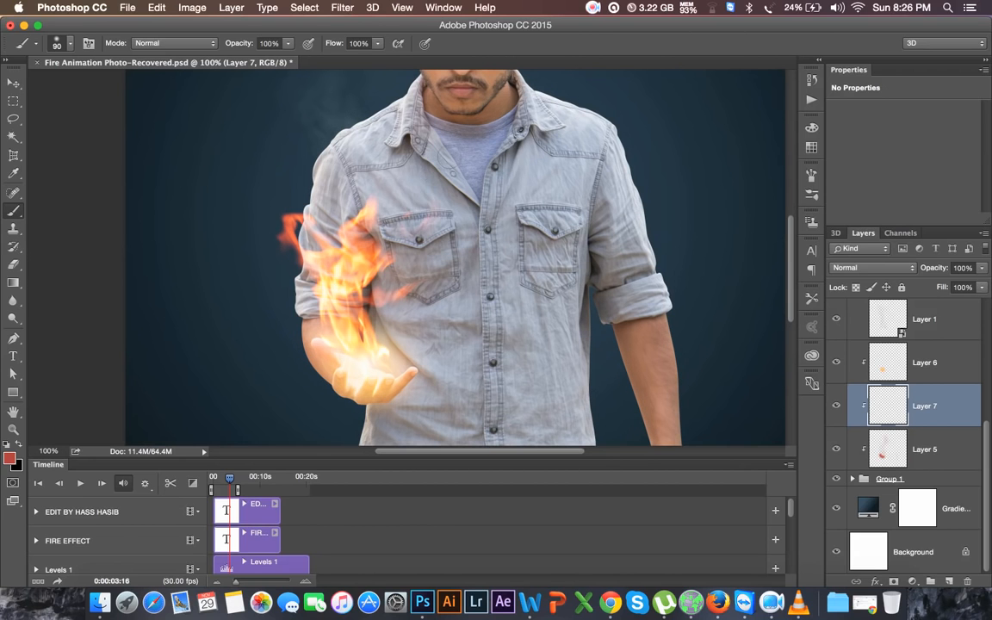
{"action": "left_click_drag", "start_coordinate": [426, 153], "coordinate": [427, 206]}
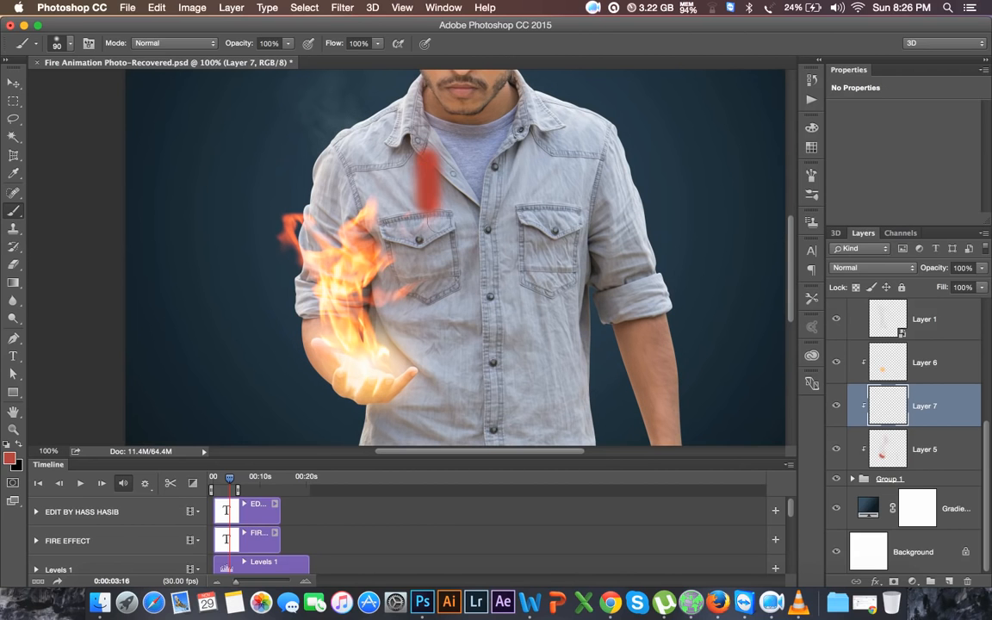
{"action": "key", "text": "super+z"}
{"action": "key", "text": "super+z"}
Paint soft red firelight on Layer 7 over the forehead, flame-side cheek and shoulder, down the shirt beside the flames, and along the opposite forearm.
{"action": "left_click_drag", "start_coordinate": [471, 206], "coordinate": [478, 281]}
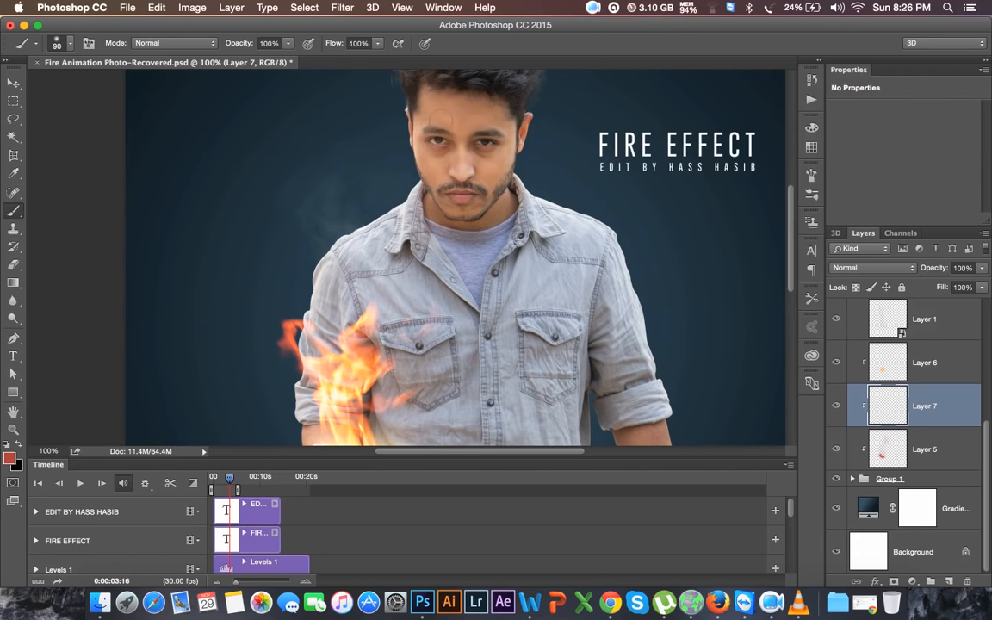
{"action": "left_click_drag", "start_coordinate": [425, 111], "coordinate": [456, 112]}
{"action": "mouse_move", "coordinate": [432, 151]}
{"action": "left_mouse_down"}
{"action": "mouse_move", "coordinate": [449, 230]}
{"action": "mouse_move", "coordinate": [329, 275]}
{"action": "left_mouse_up"}
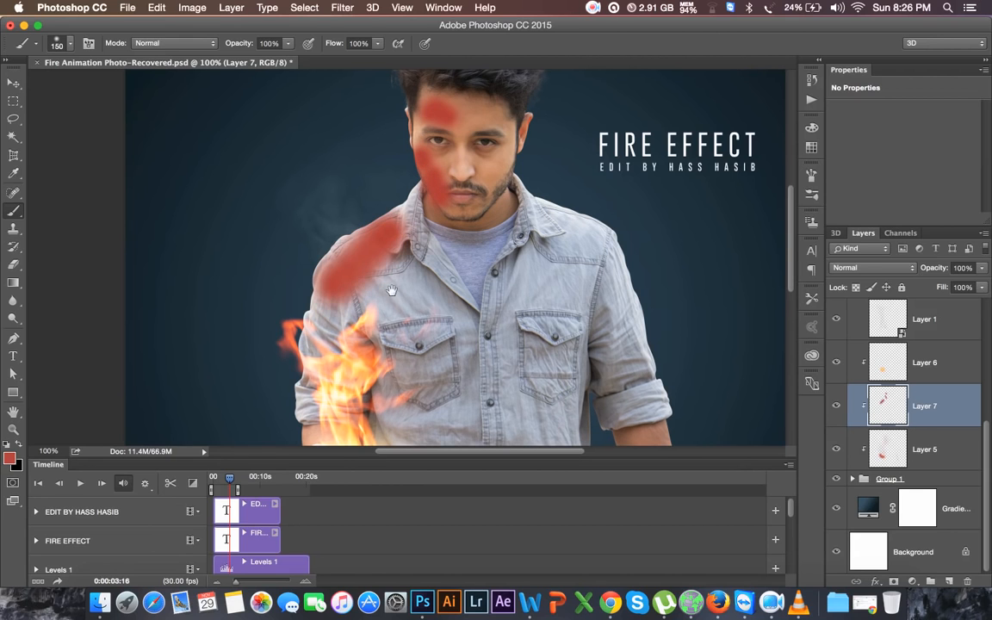
{"action": "left_click_drag", "start_coordinate": [392, 290], "coordinate": [375, 205]}
{"action": "mouse_move", "coordinate": [383, 247]}
{"action": "left_mouse_down"}
{"action": "mouse_move", "coordinate": [403, 332]}
{"action": "mouse_move", "coordinate": [411, 199]}
{"action": "left_mouse_up"}
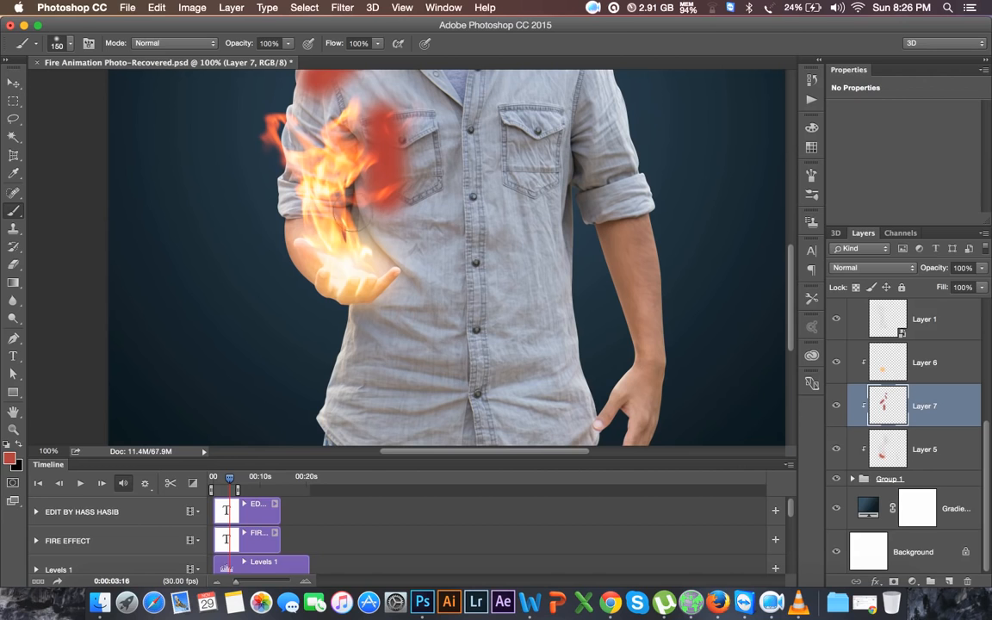
{"action": "mouse_move", "coordinate": [614, 222]}
{"action": "left_mouse_down"}
{"action": "mouse_move", "coordinate": [639, 288]}
{"action": "mouse_move", "coordinate": [641, 375]}
{"action": "left_mouse_up"}
{"action": "left_click_drag", "start_coordinate": [392, 301], "coordinate": [370, 391]}
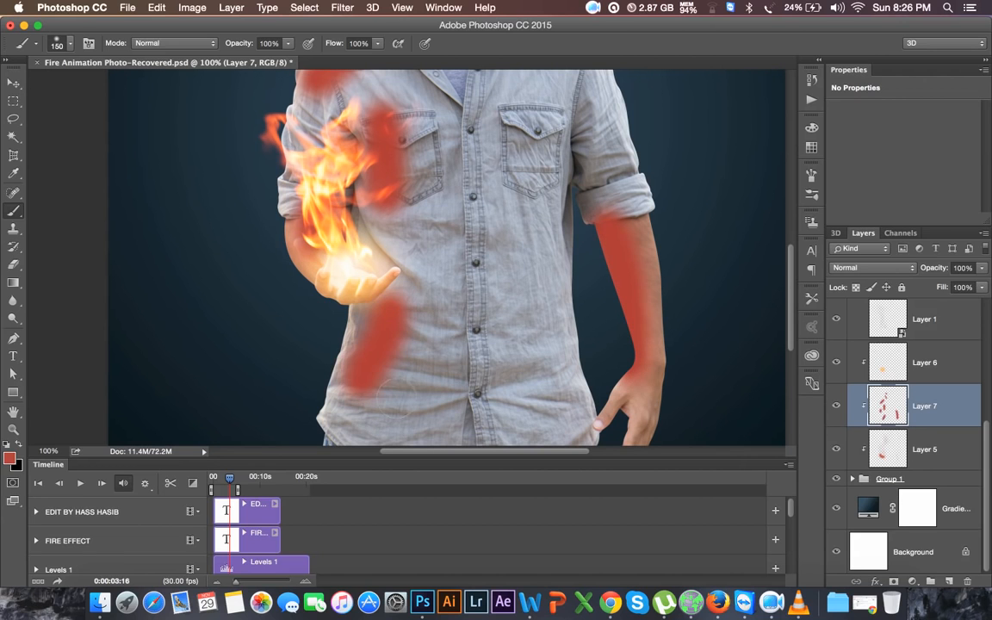
{"action": "mouse_move", "coordinate": [411, 379]}
{"action": "left_mouse_down"}
{"action": "mouse_move", "coordinate": [409, 401]}
{"action": "mouse_move", "coordinate": [432, 332]}
{"action": "mouse_move", "coordinate": [420, 233]}
{"action": "left_mouse_up"}
{"action": "left_click_drag", "start_coordinate": [385, 157], "coordinate": [394, 355]}
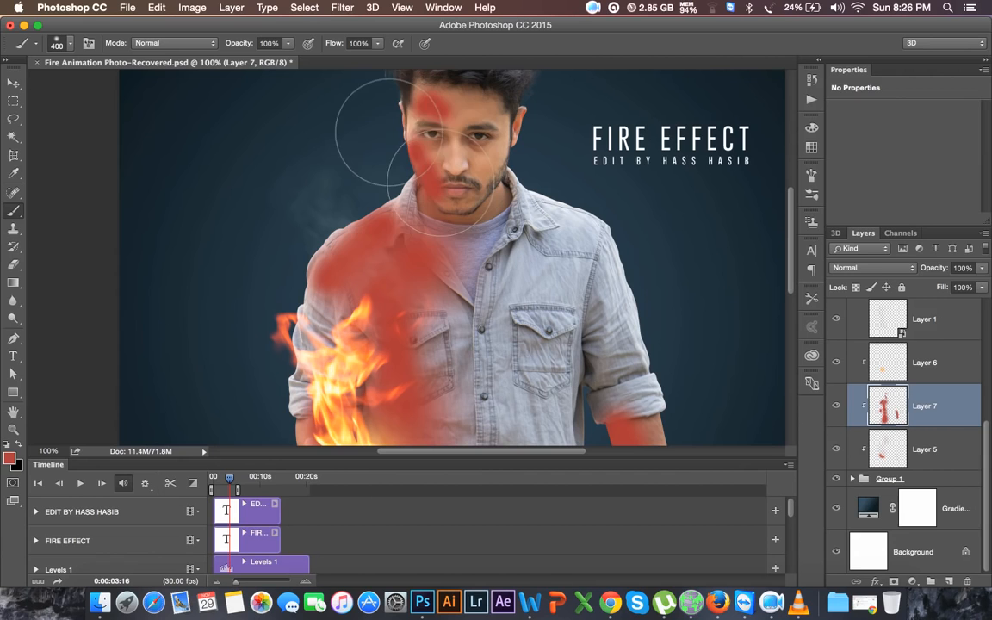
Try the Darken and Overlay blending modes on Layer 7, then settle on Soft Light.
{"action": "key", "text": "super+minus"}
{"action": "key", "text": "super+minus"}
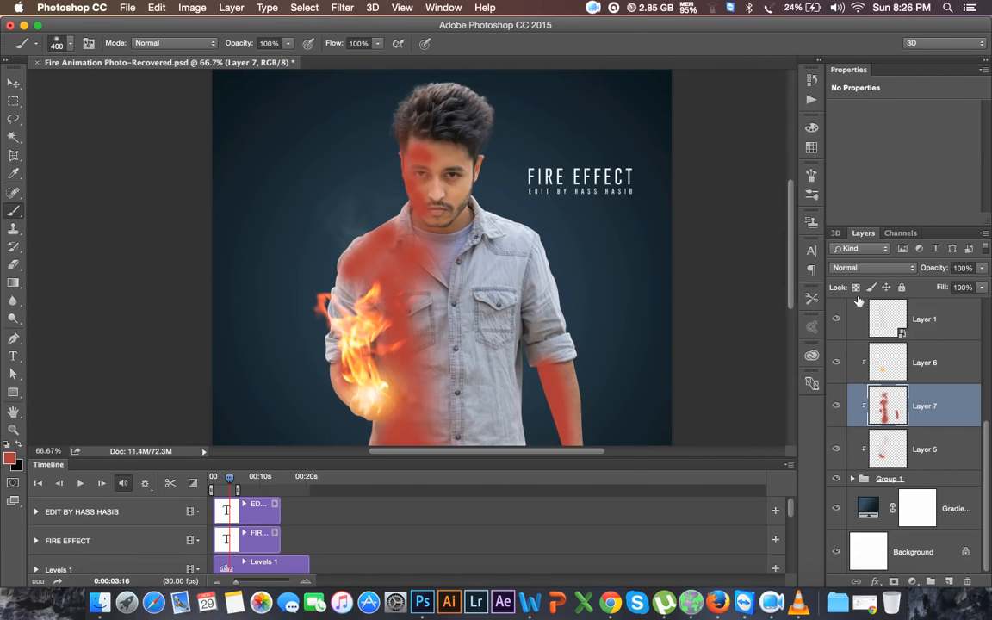
{"action": "left_click", "coordinate": [856, 268]}
{"action": "left_click", "coordinate": [857, 296]}
{"action": "key", "text": "super+minus"}
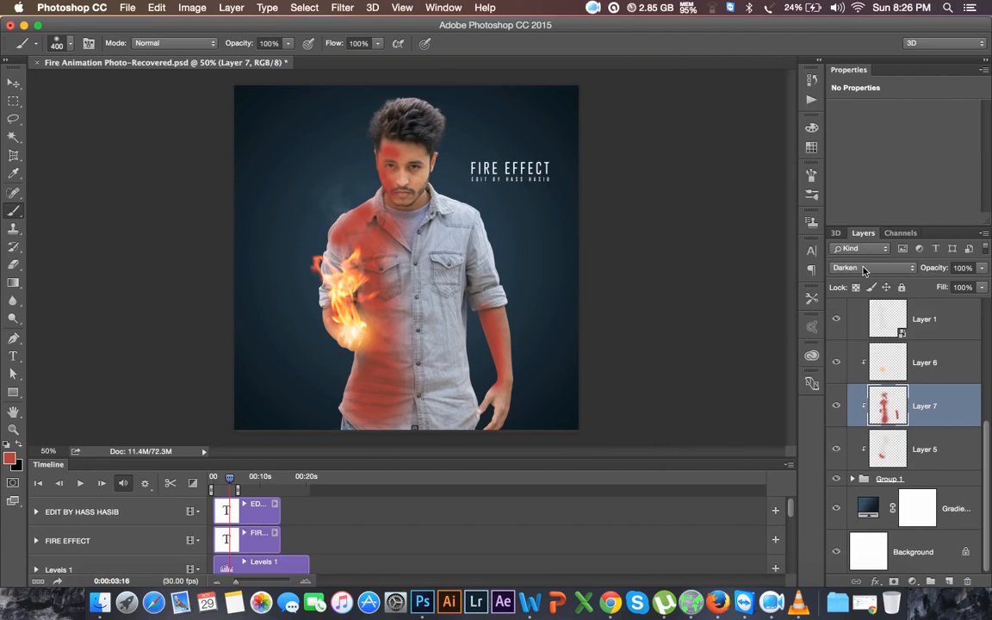
{"action": "left_click", "coordinate": [856, 268]}
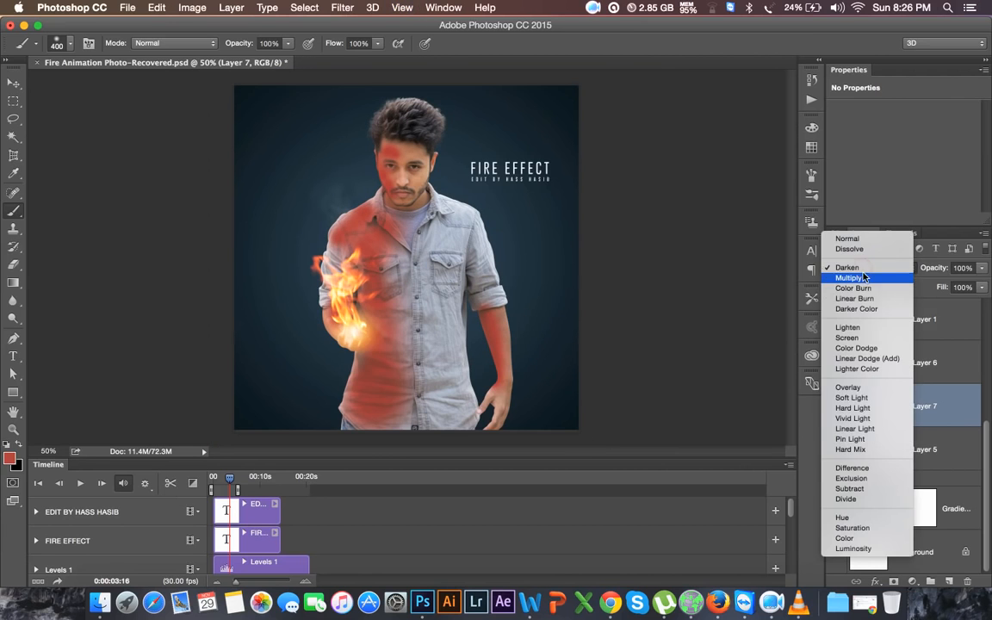
{"action": "left_click", "coordinate": [859, 387]}
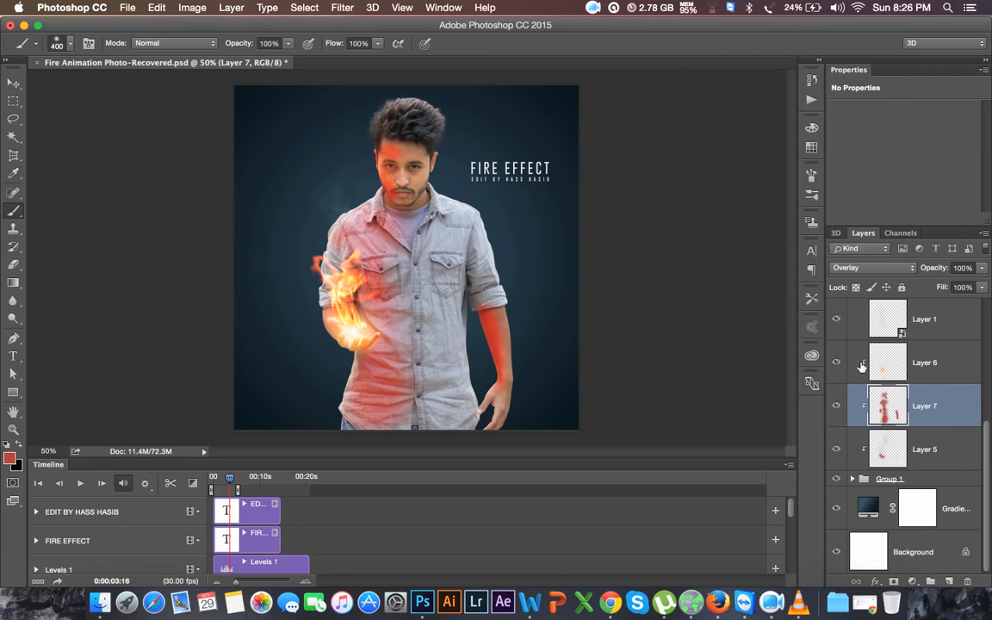
{"action": "left_click", "coordinate": [870, 272]}
{"action": "left_click", "coordinate": [870, 279]}
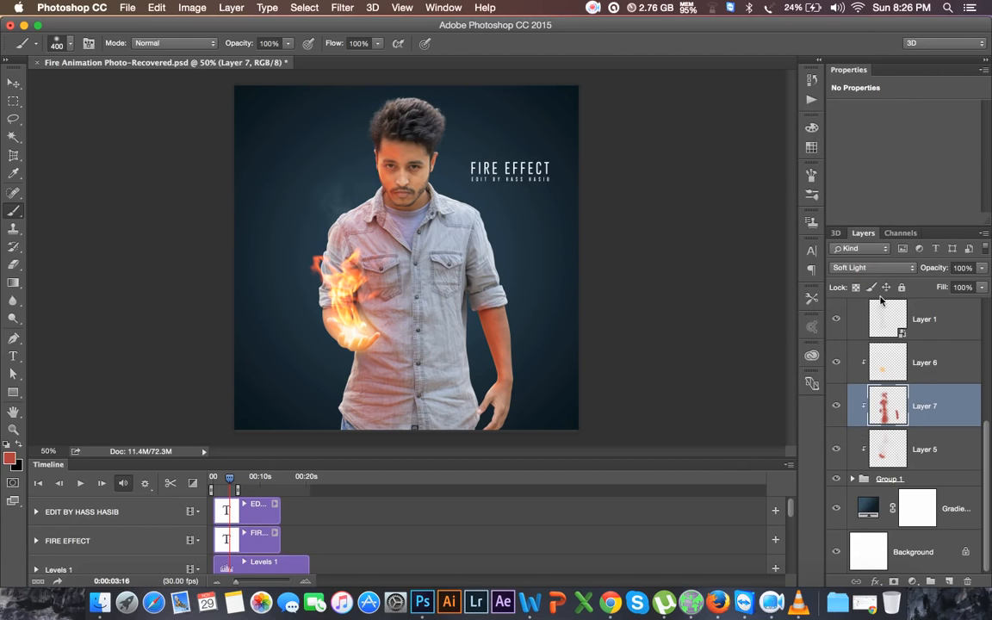
Soften Layer 7's red paint with a Gaussian Blur of 23.3 pixels radius.
{"action": "left_click", "coordinate": [13, 82]}
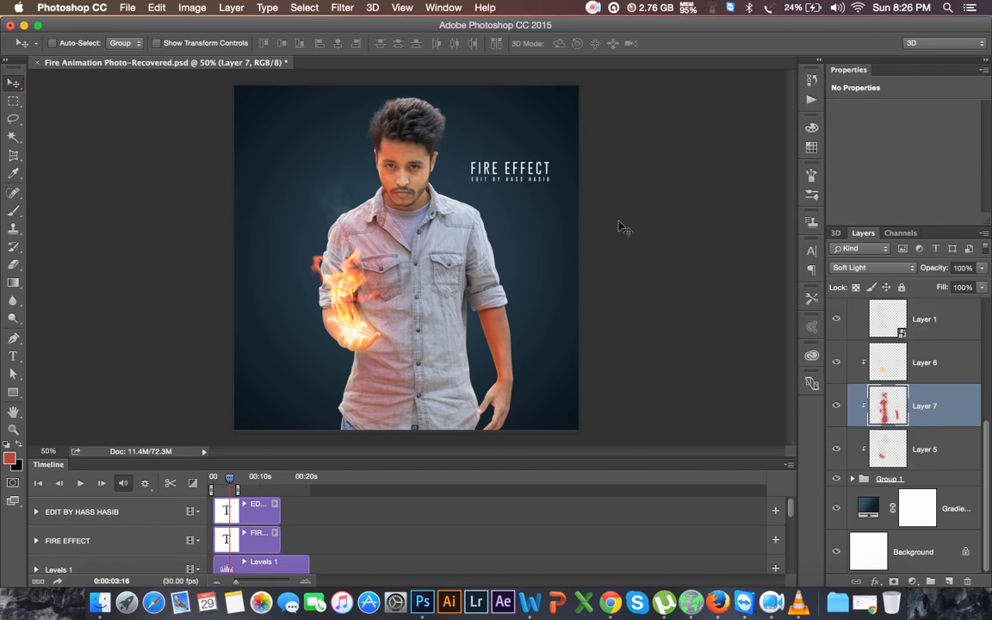
{"action": "key", "text": "super+plus"}
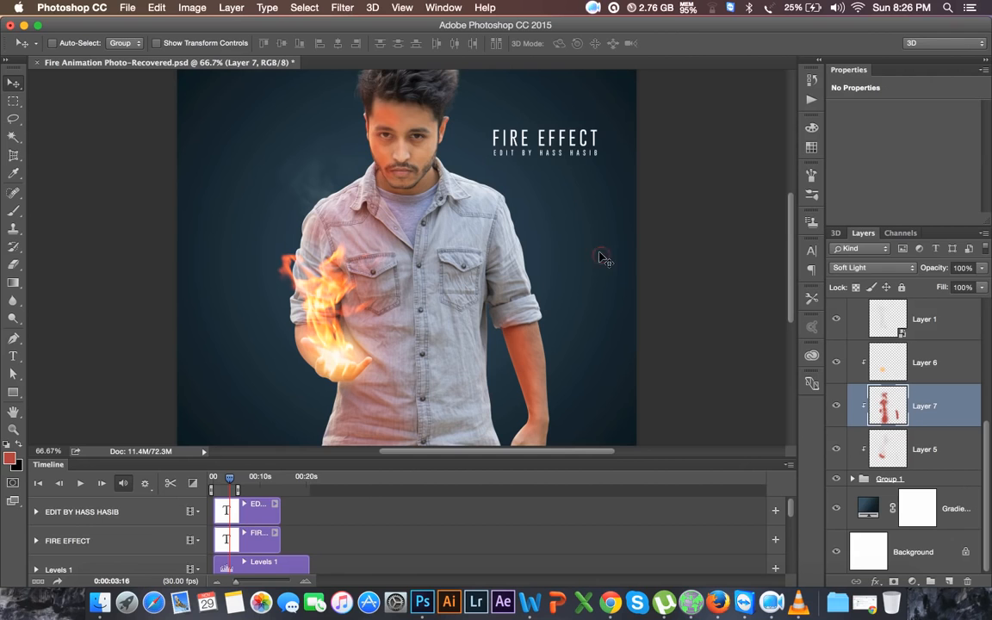
{"action": "left_click_drag", "start_coordinate": [509, 288], "coordinate": [509, 269]}
{"action": "left_click", "coordinate": [344, 8]}
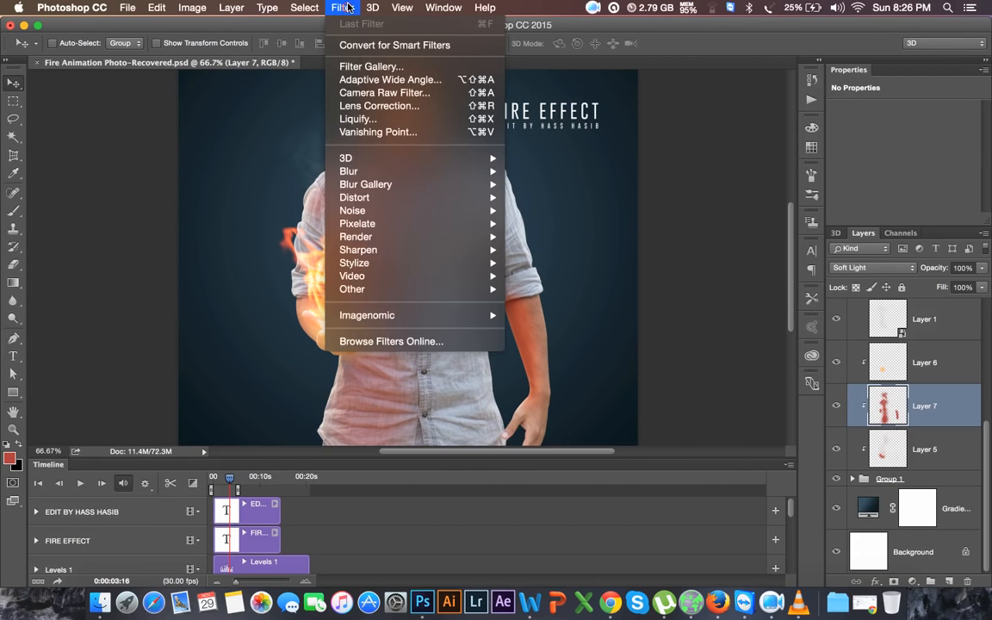
{"action": "mouse_move", "coordinate": [422, 170]}
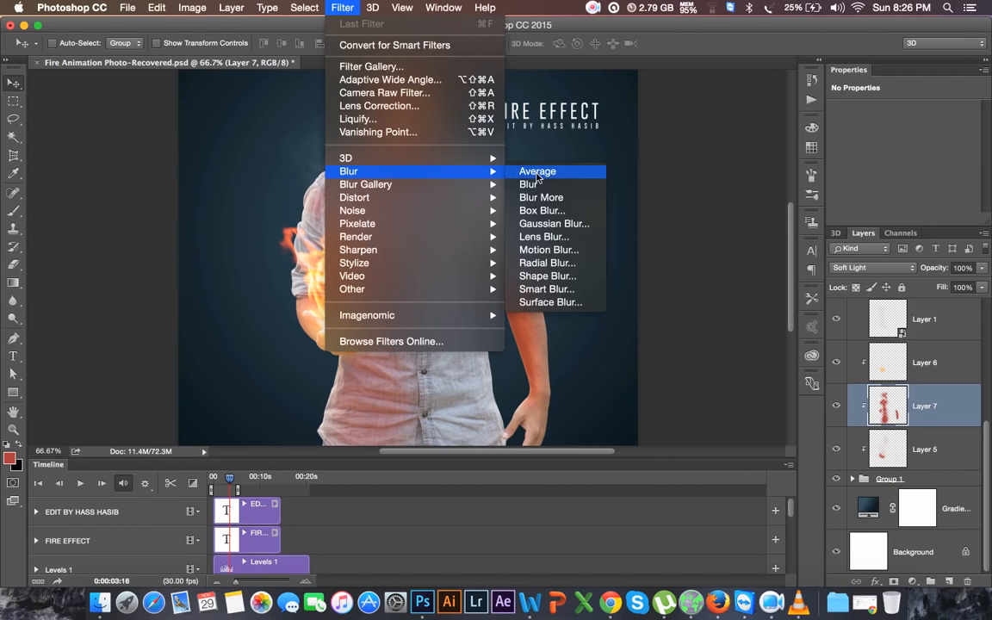
{"action": "left_click", "coordinate": [551, 223]}
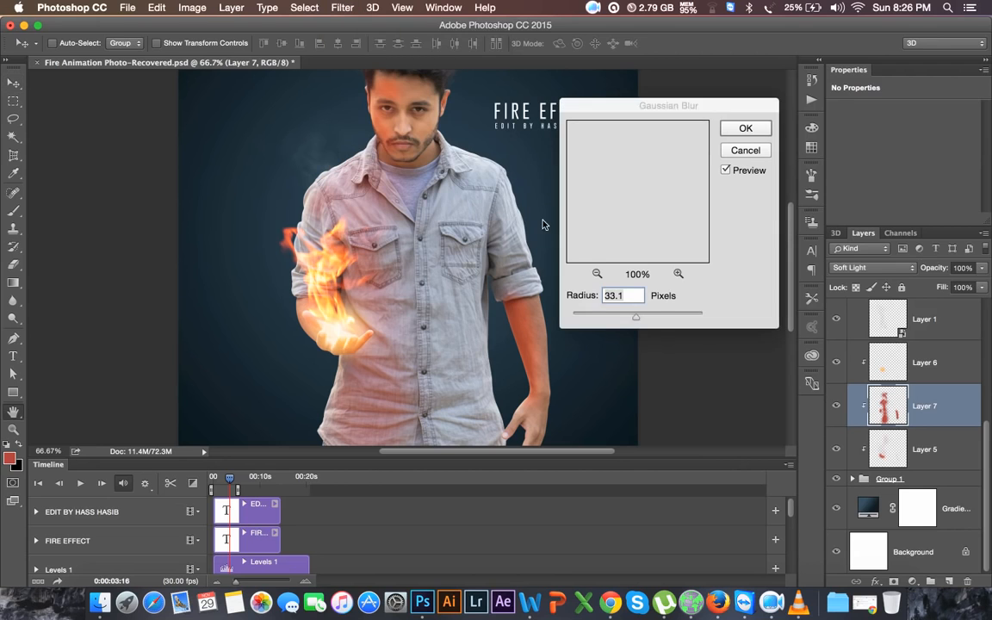
{"action": "left_click", "coordinate": [620, 316]}
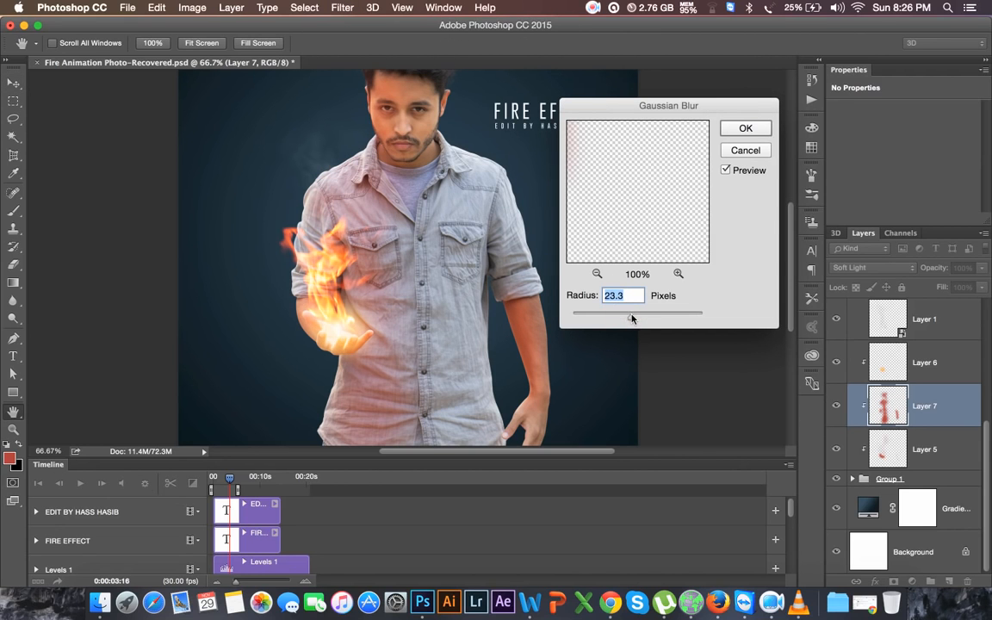
{"action": "left_click", "coordinate": [745, 131]}
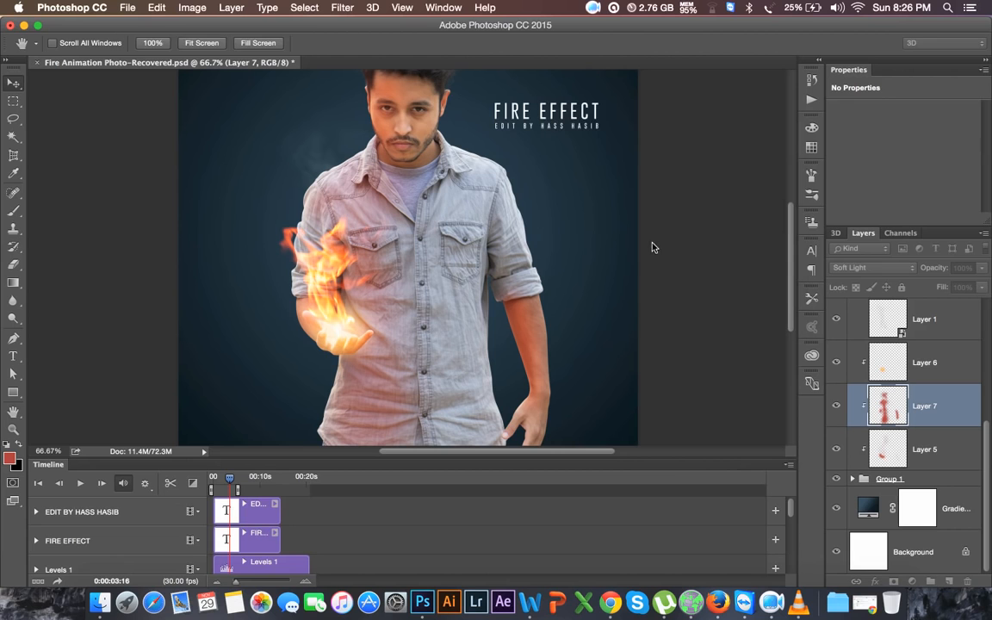
Shift Layer 7's colour towards orange with Hue/Saturation, setting the hue to +13.
{"action": "left_click", "coordinate": [192, 8]}
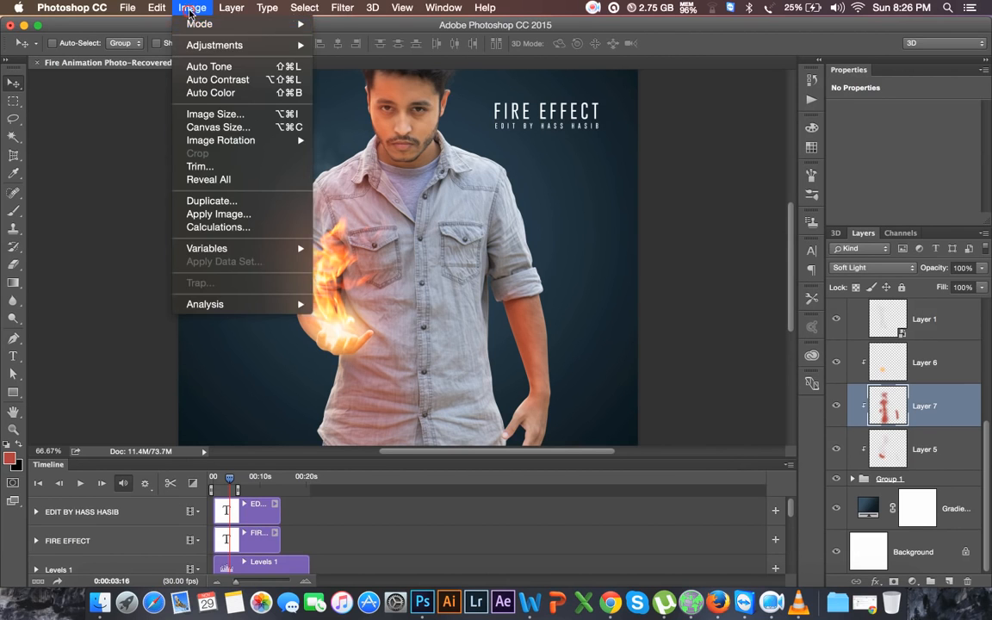
{"action": "mouse_move", "coordinate": [190, 44]}
{"action": "left_click", "coordinate": [357, 121]}
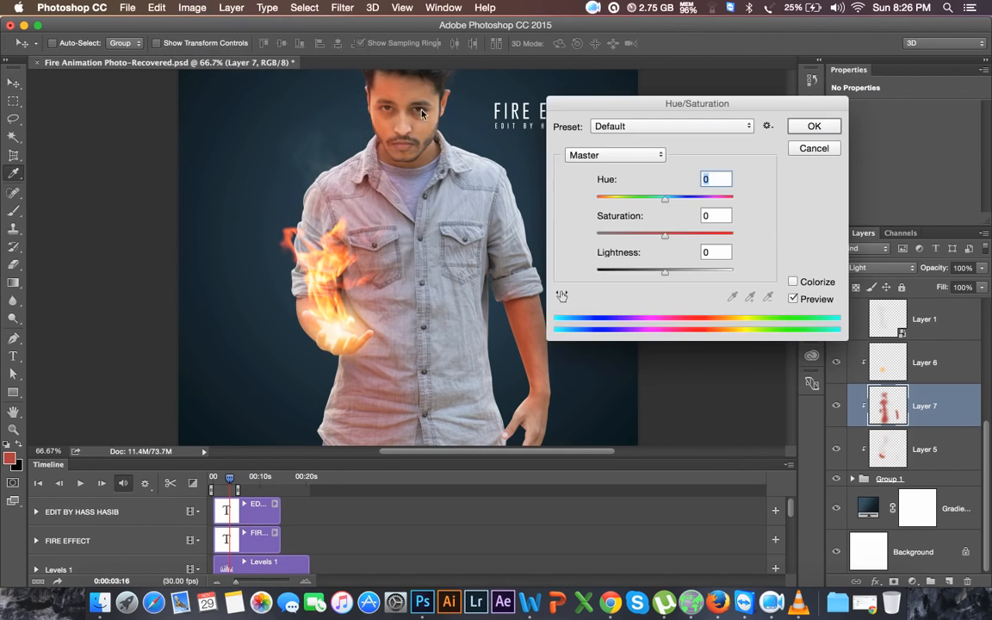
{"action": "mouse_move", "coordinate": [665, 198]}
{"action": "left_mouse_down"}
{"action": "mouse_move", "coordinate": [603, 201]}
{"action": "mouse_move", "coordinate": [674, 205]}
{"action": "left_mouse_up"}
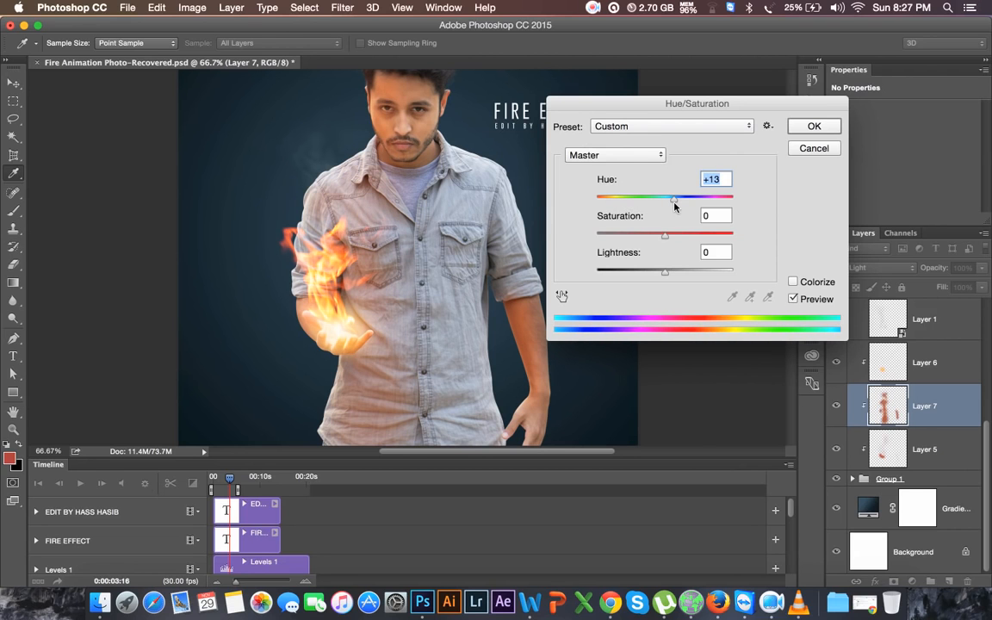
{"action": "left_click", "coordinate": [830, 131]}
Play back the start of the animation with the whole portrait in view to check the fire.
{"action": "key", "text": "v"}
{"action": "key", "text": "super+minus"}
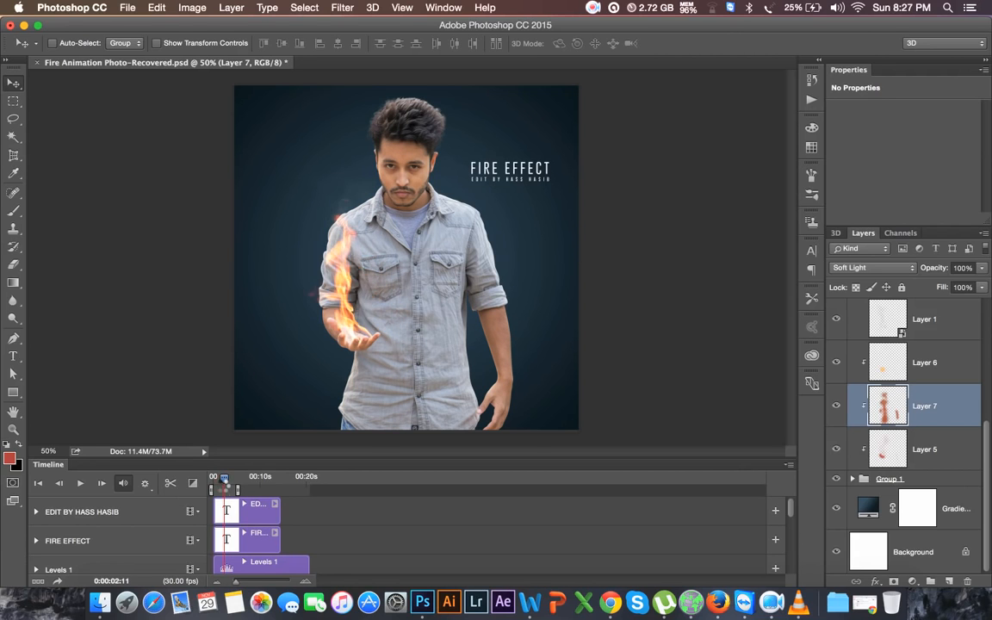
{"action": "left_click", "coordinate": [80, 485]}
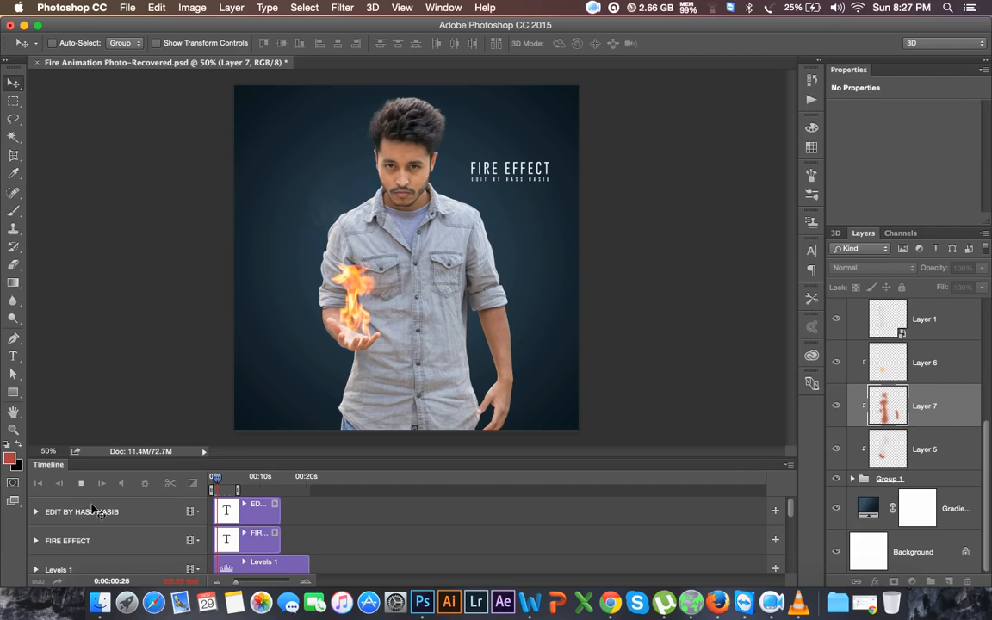
{"action": "key", "text": "space"}
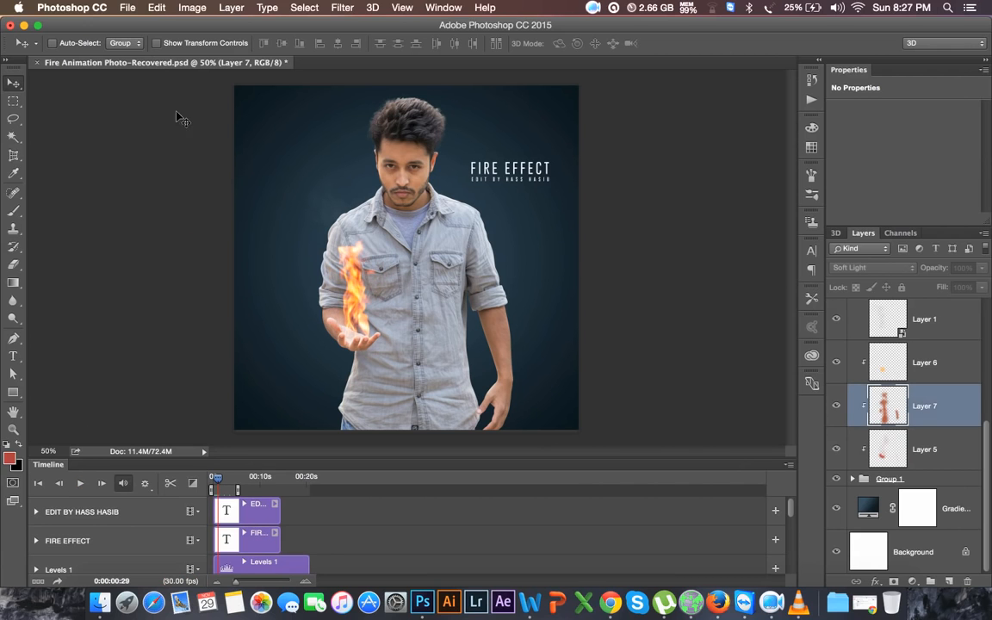
Resize the image to 500 × 500 pixels and play back the animation at the reduced size.
{"action": "left_click", "coordinate": [183, 6]}
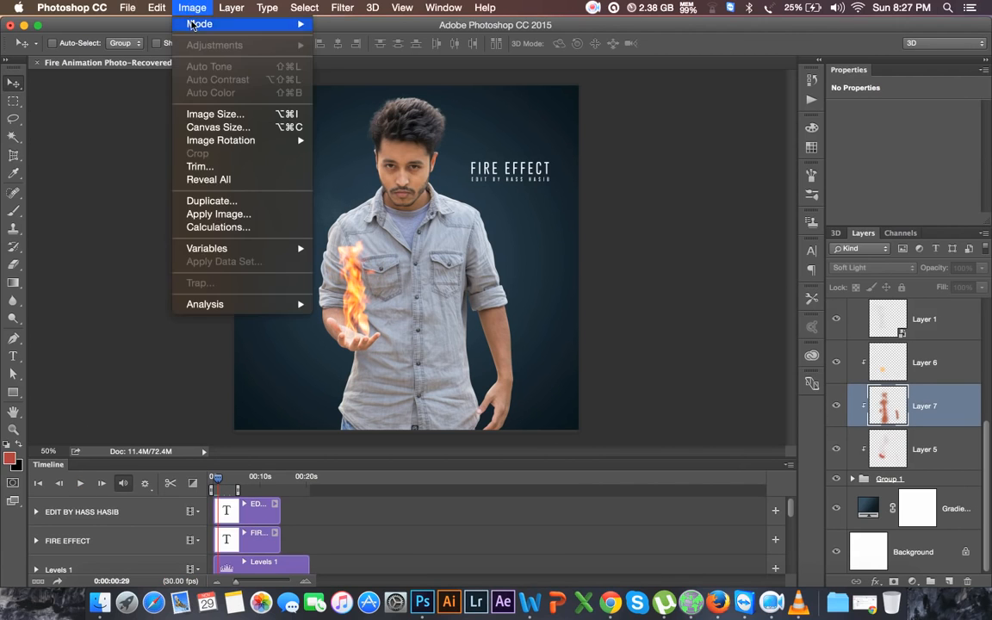
{"action": "left_click", "coordinate": [209, 115]}
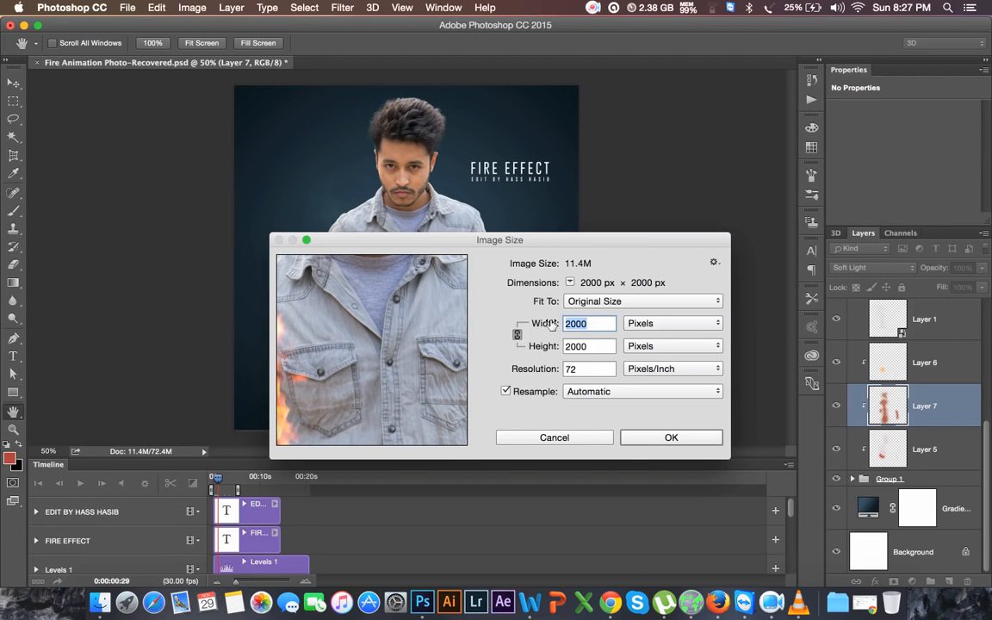
{"action": "type", "text": "500"}
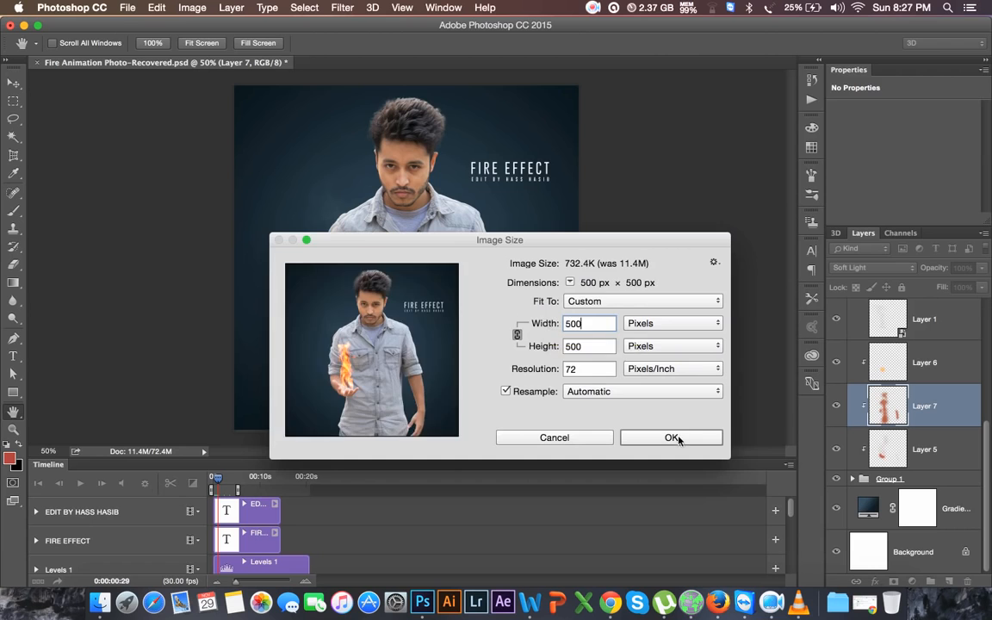
{"action": "left_click", "coordinate": [673, 437]}
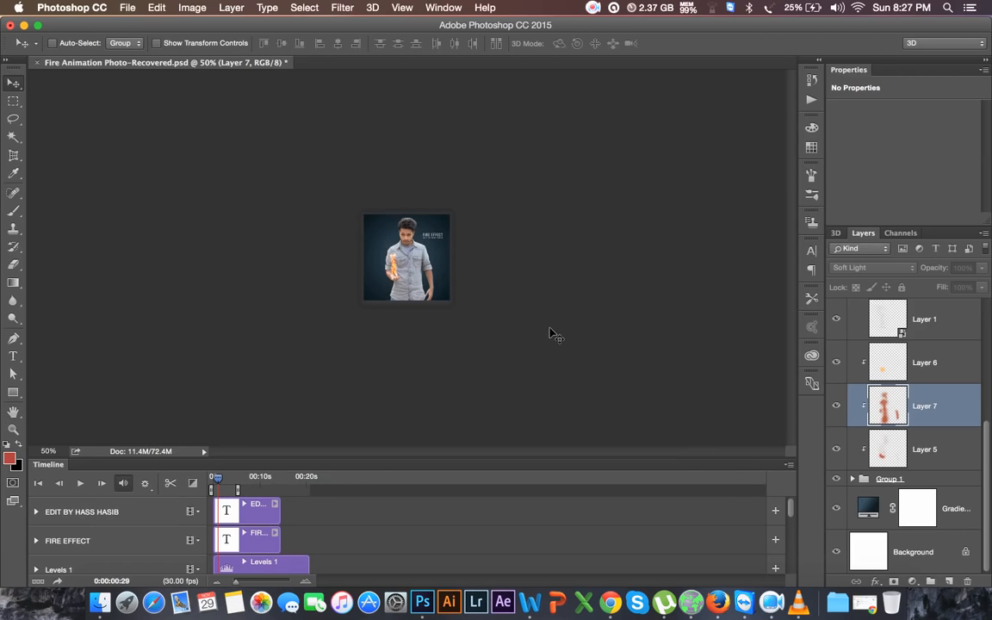
{"action": "key", "text": "super+equal"}
{"action": "key", "text": "super+equal"}
{"action": "key", "text": "super+equal"}
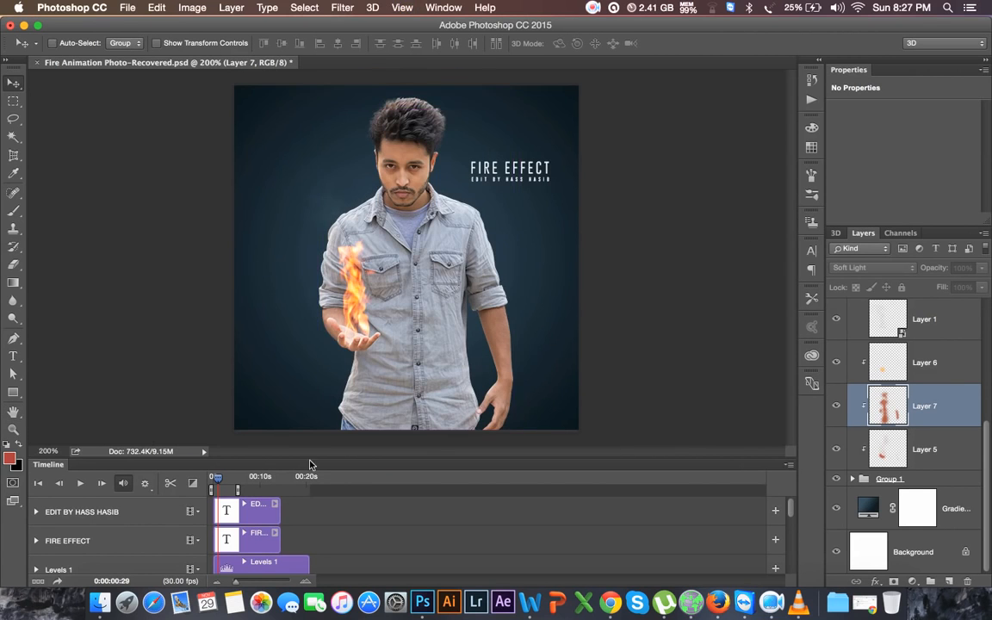
{"action": "left_click", "coordinate": [81, 483]}
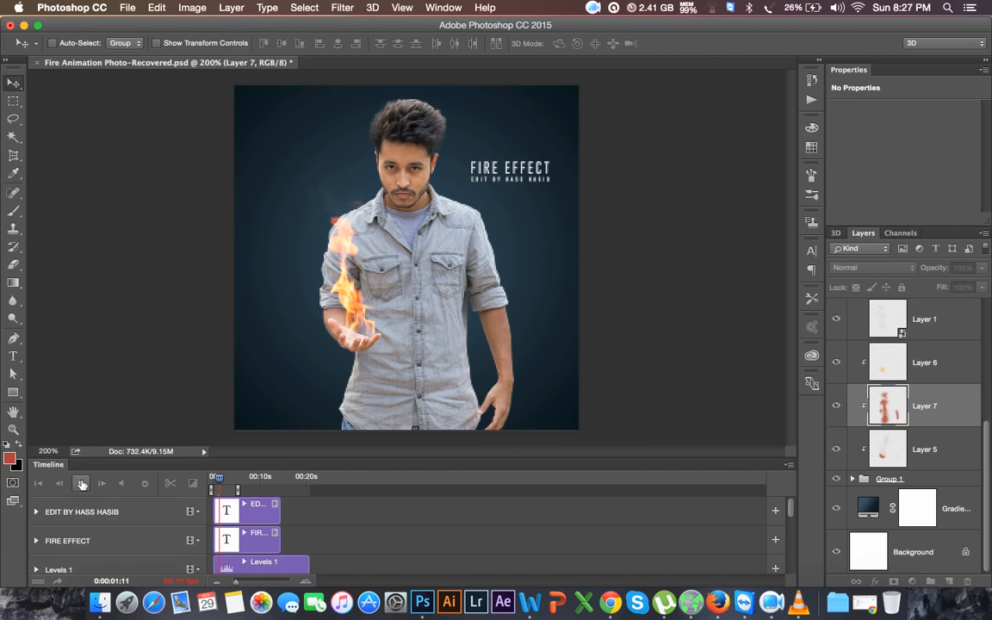
{"action": "left_click", "coordinate": [81, 483]}
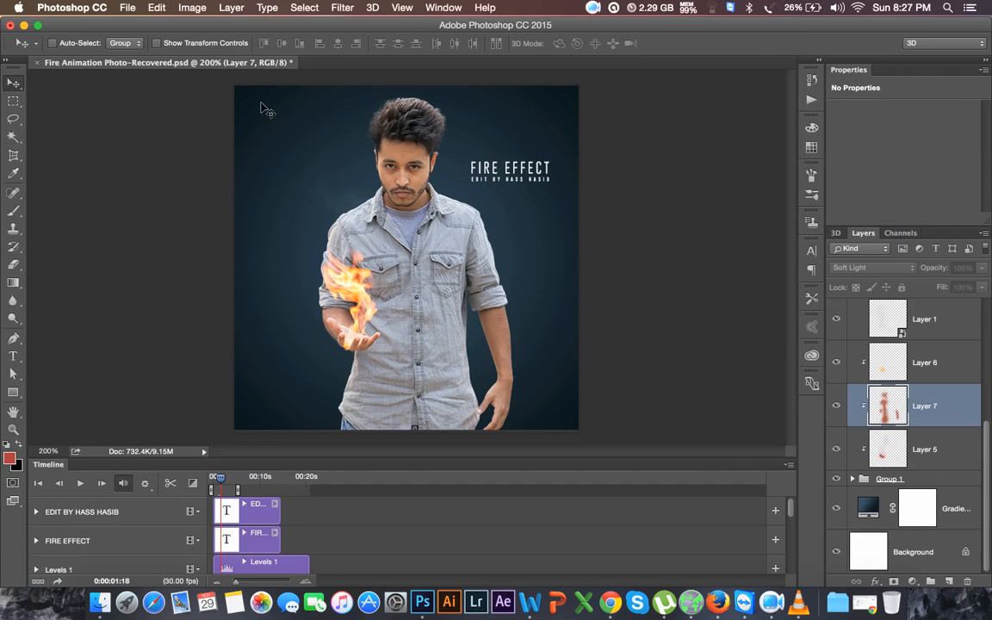
Collapse Video Group 1 in the layer stack and set up a video render with the Desktop as its destination folder.
{"action": "scroll", "coordinate": [895, 362], "scroll_direction": "up", "scroll_amount": 3}
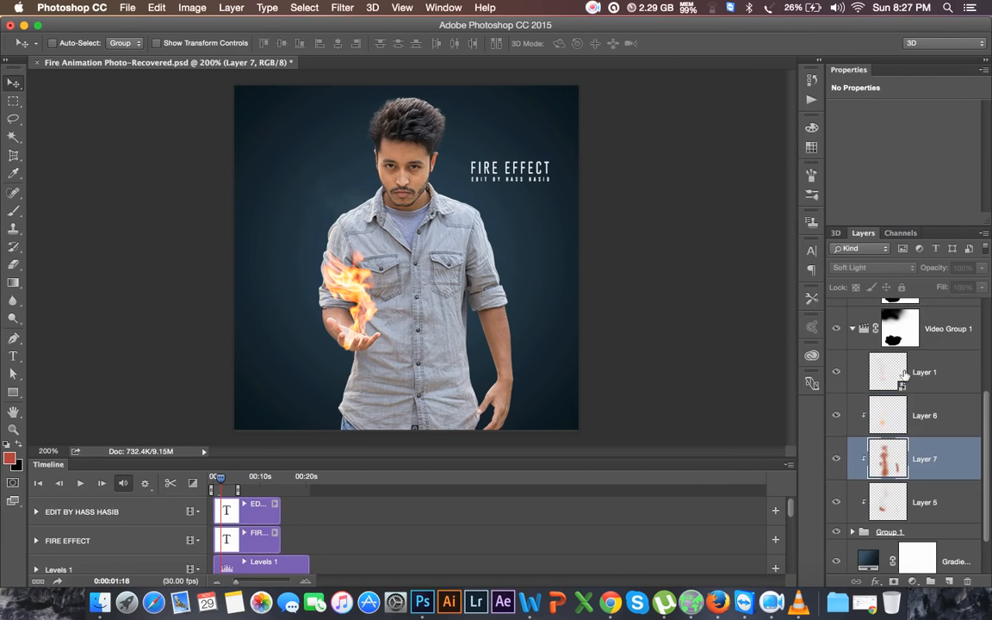
{"action": "left_click", "coordinate": [855, 329]}
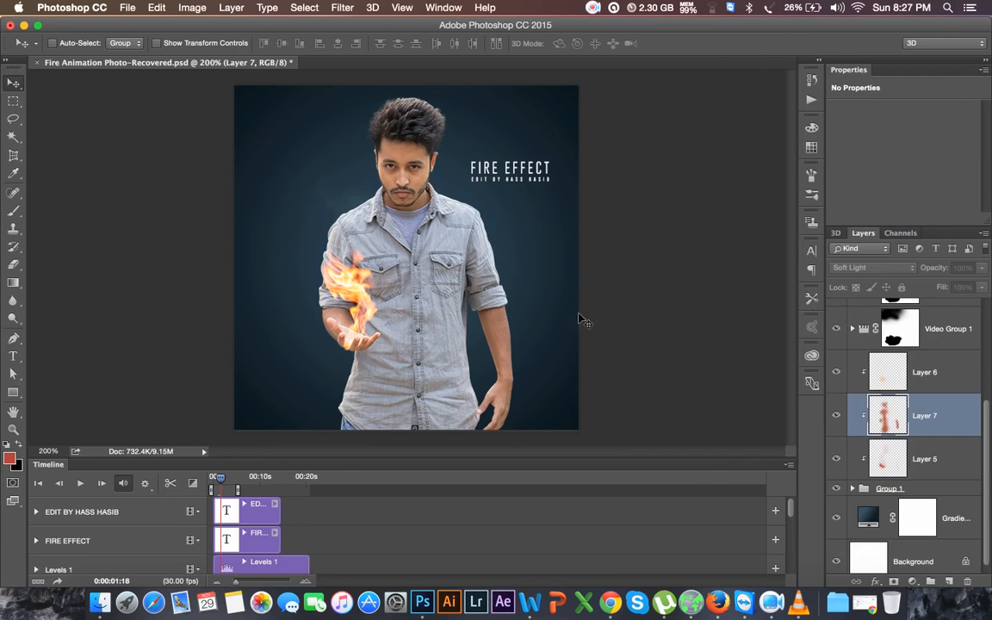
{"action": "left_click", "coordinate": [126, 7]}
{"action": "mouse_move", "coordinate": [164, 200]}
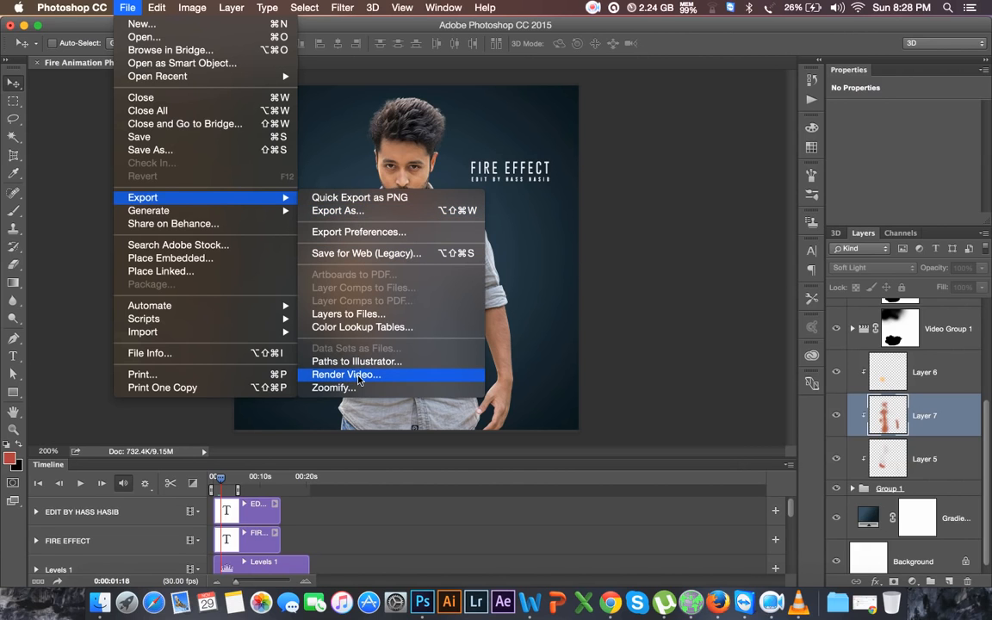
{"action": "left_click", "coordinate": [360, 376]}
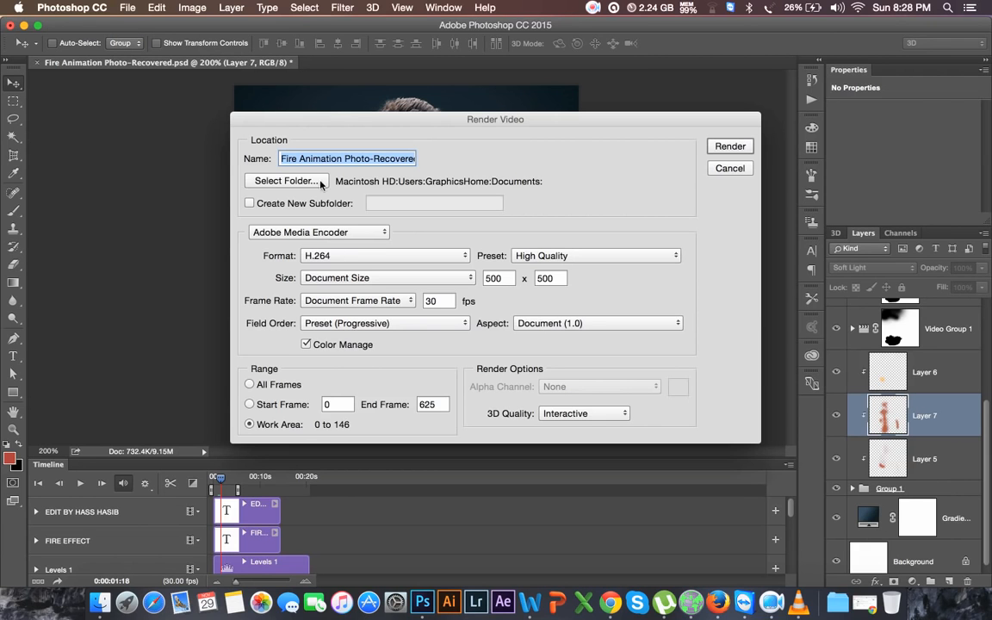
{"action": "left_click", "coordinate": [294, 181]}
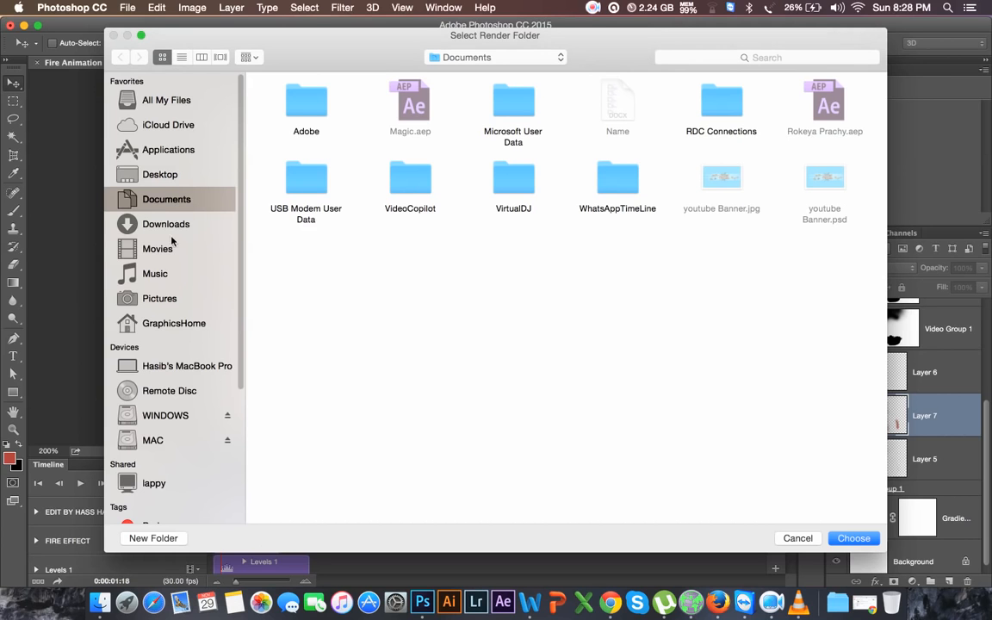
{"action": "left_click", "coordinate": [155, 174]}
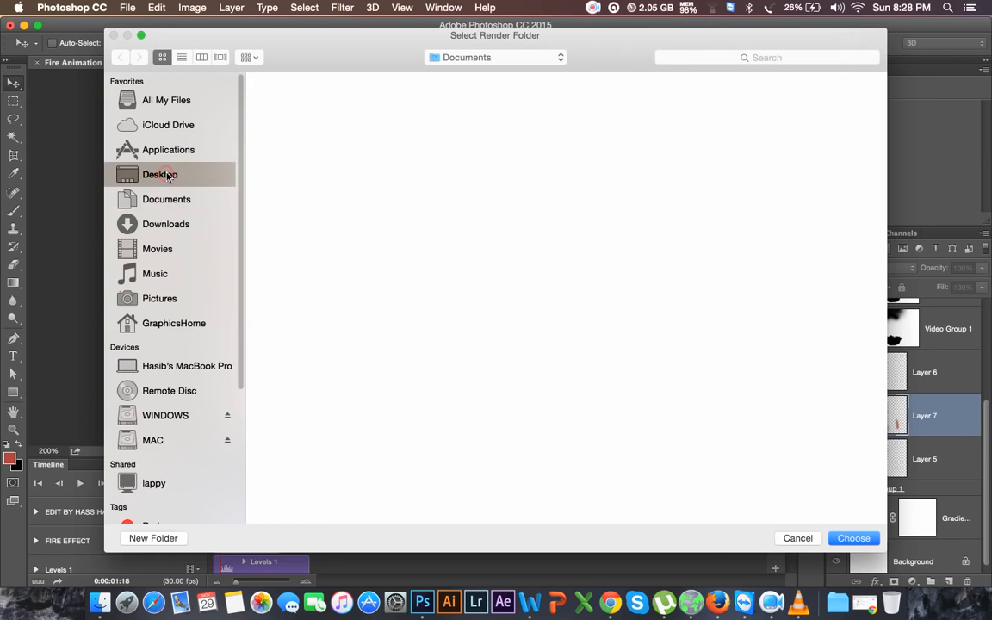
{"action": "left_click", "coordinate": [856, 540]}
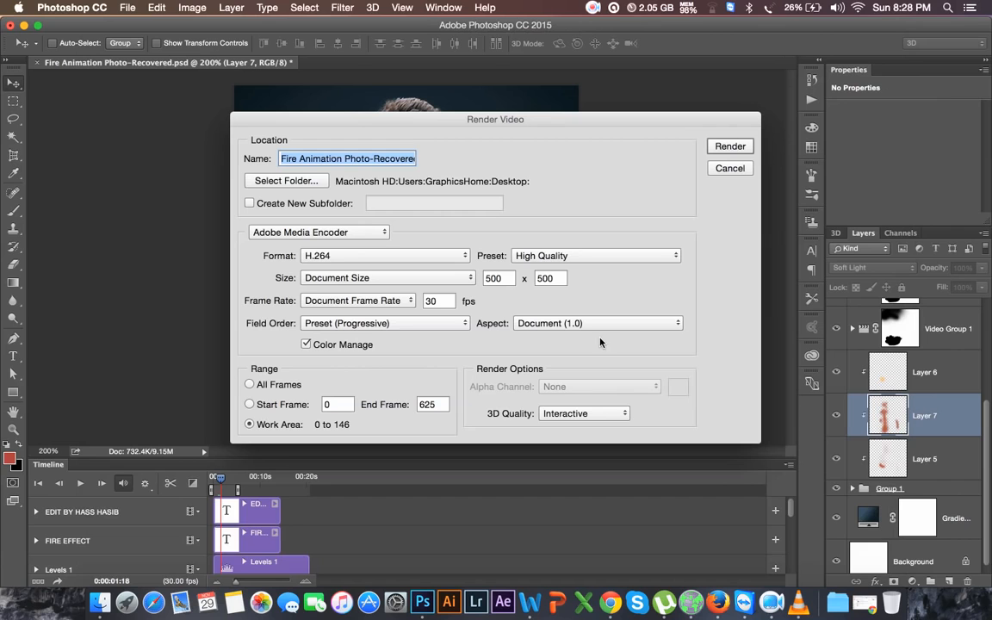
Choose QuickTime as the render format and render the work area at document size.
{"action": "left_click", "coordinate": [336, 252]}
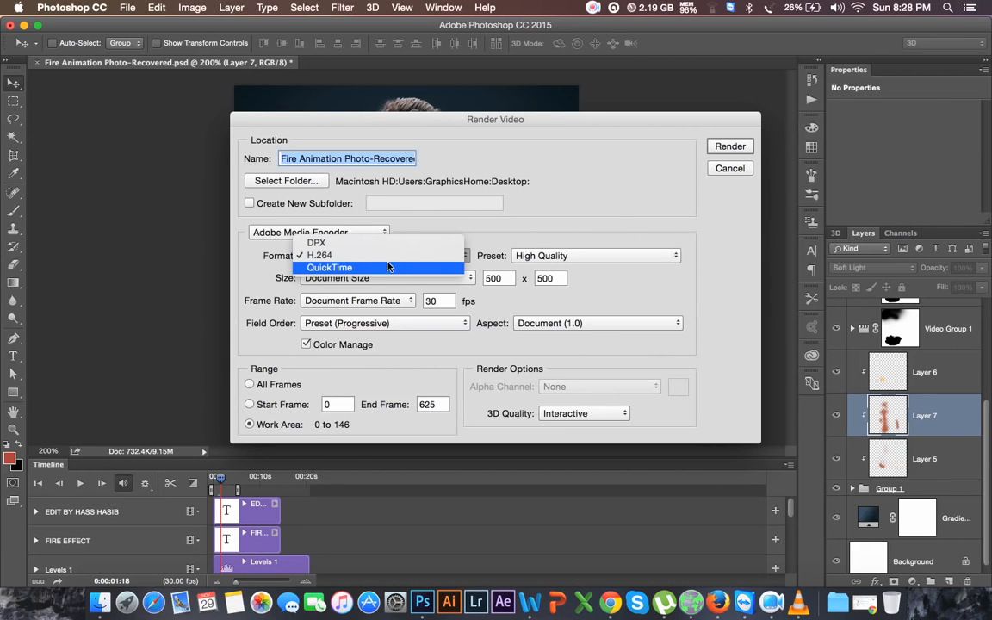
{"action": "left_click", "coordinate": [635, 221]}
{"action": "left_click", "coordinate": [370, 278]}
{"action": "left_click", "coordinate": [625, 206]}
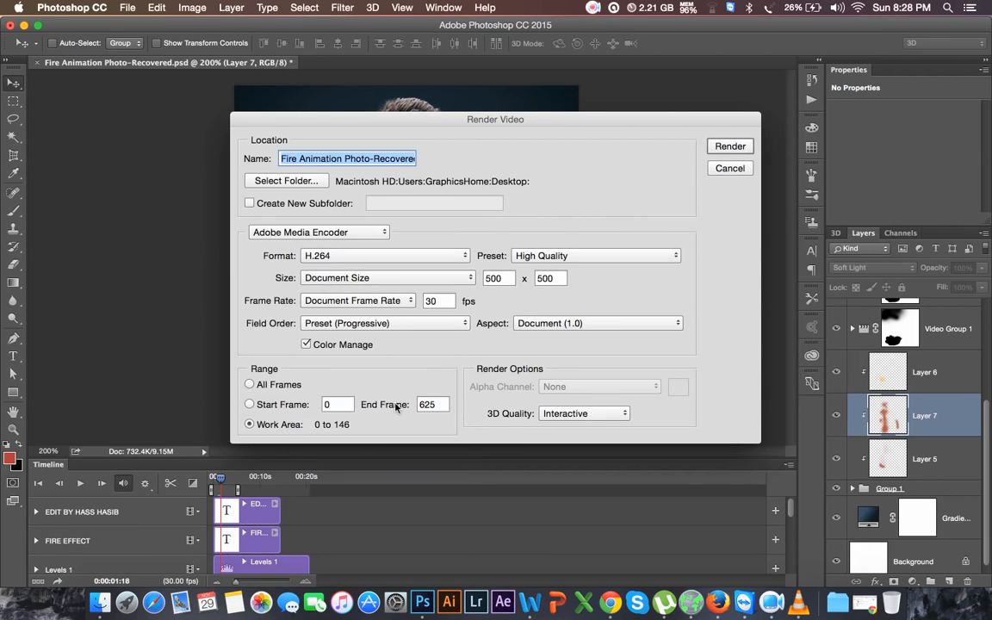
{"action": "left_click", "coordinate": [334, 255]}
{"action": "left_click", "coordinate": [297, 268]}
{"action": "left_click", "coordinate": [609, 200]}
{"action": "left_click", "coordinate": [731, 146]}
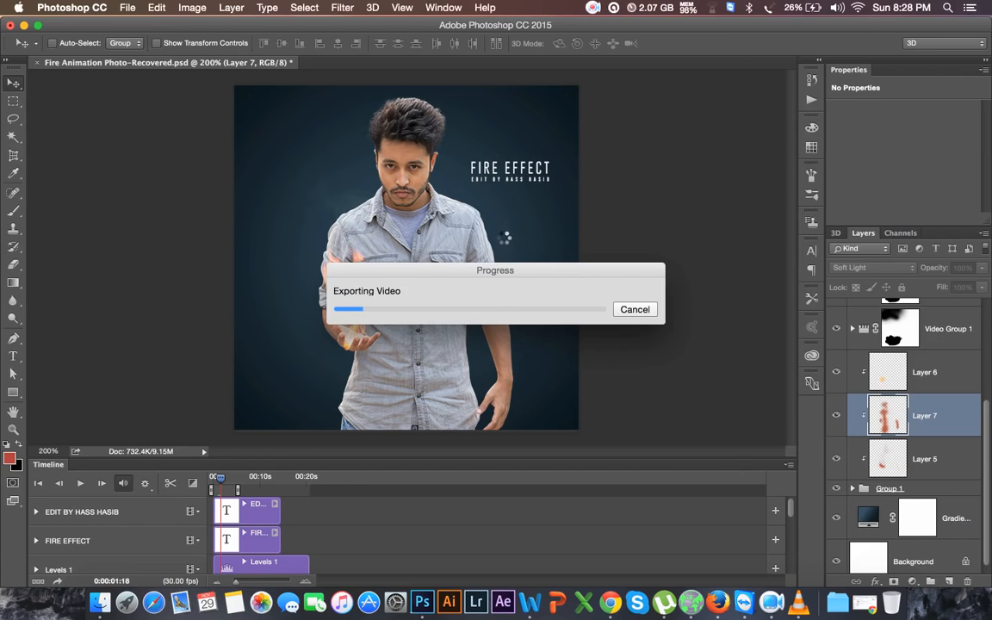
{"action": "left_click", "coordinate": [593, 8]}
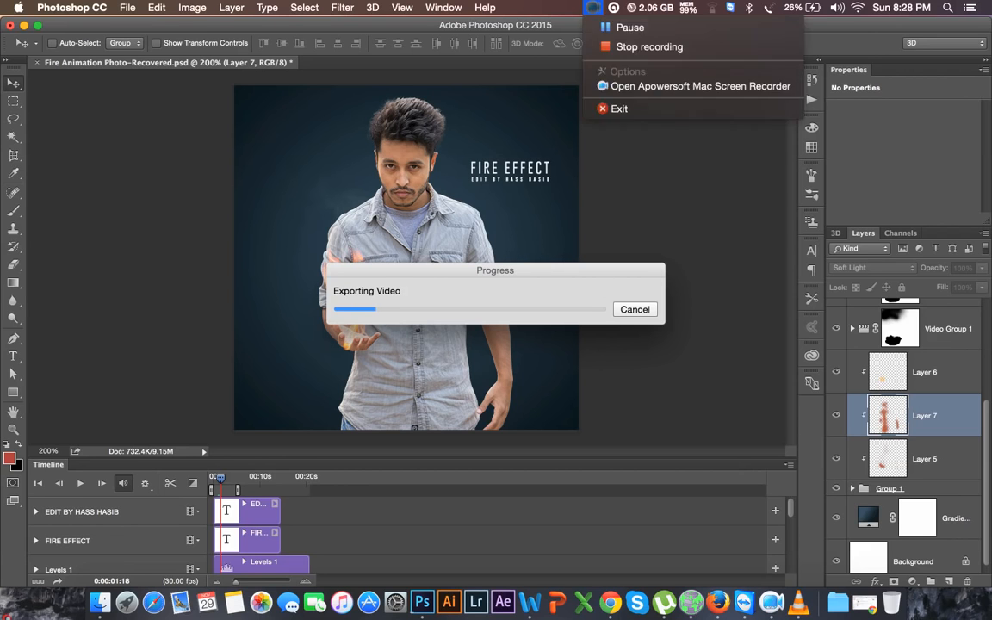
{"action": "left_click", "coordinate": [614, 26]}
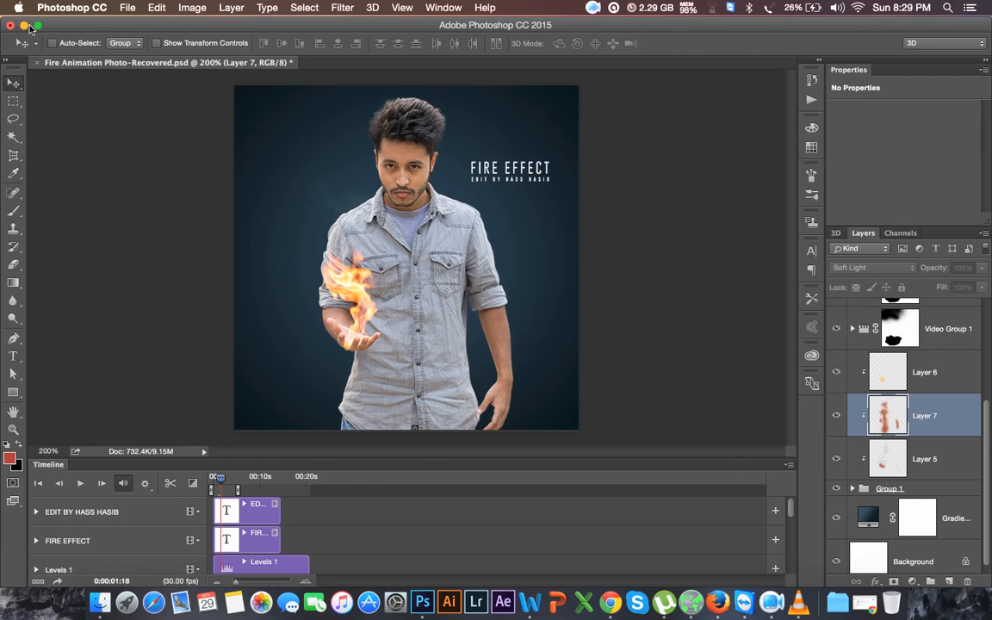
Switch to the desktop, clear the open Finder window and play Fire Animation Photo-Recovered.mov in VLC to check the firelight, closing the player when done.
{"action": "left_click", "coordinate": [24, 26]}
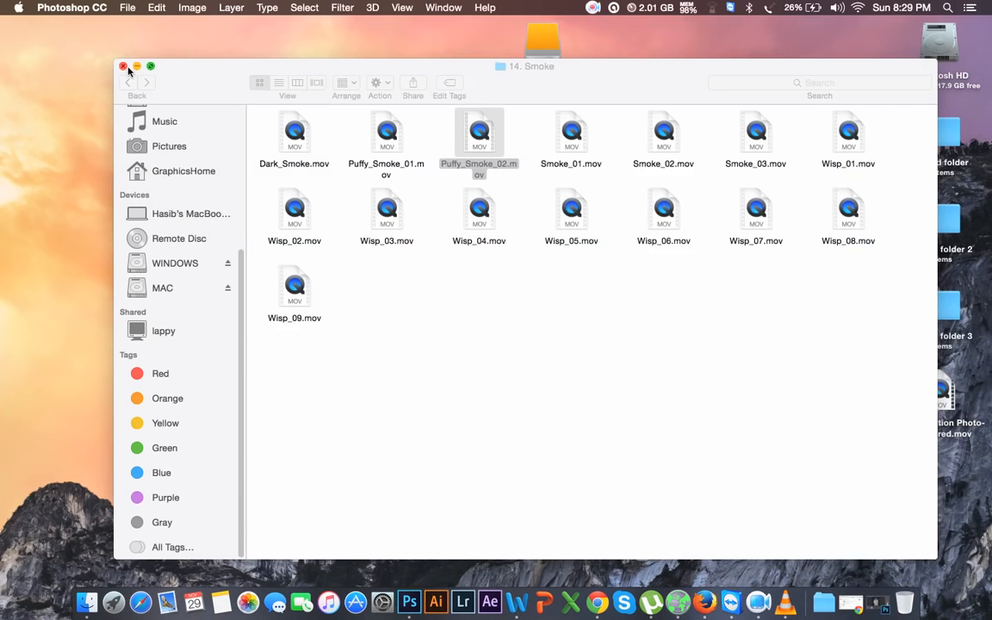
{"action": "left_click", "coordinate": [133, 74]}
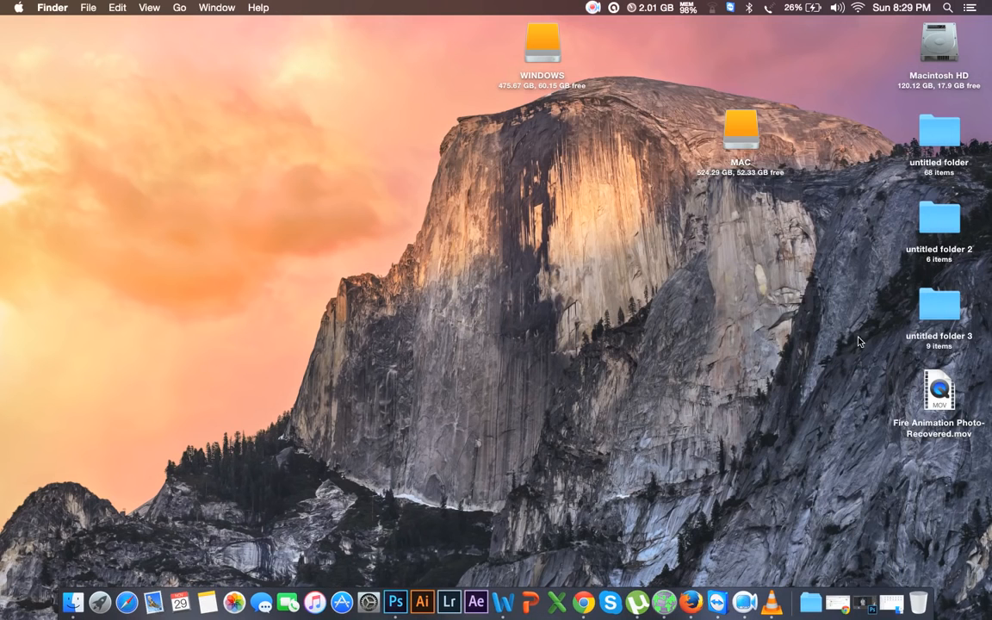
{"action": "left_click", "coordinate": [940, 390]}
{"action": "right_click", "coordinate": [940, 389]}
{"action": "mouse_move", "coordinate": [791, 324]}
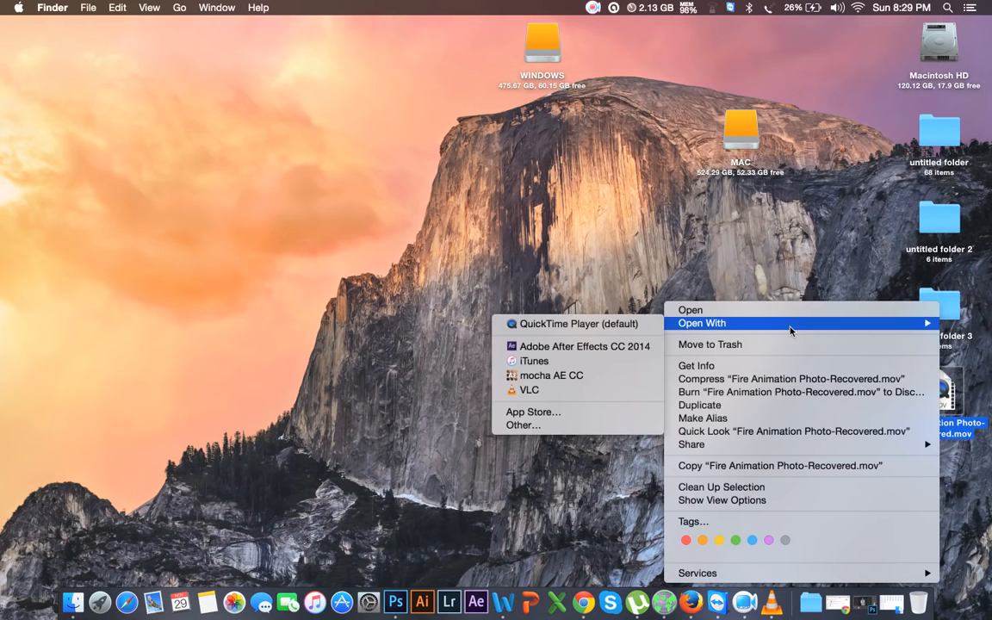
{"action": "left_click", "coordinate": [570, 391]}
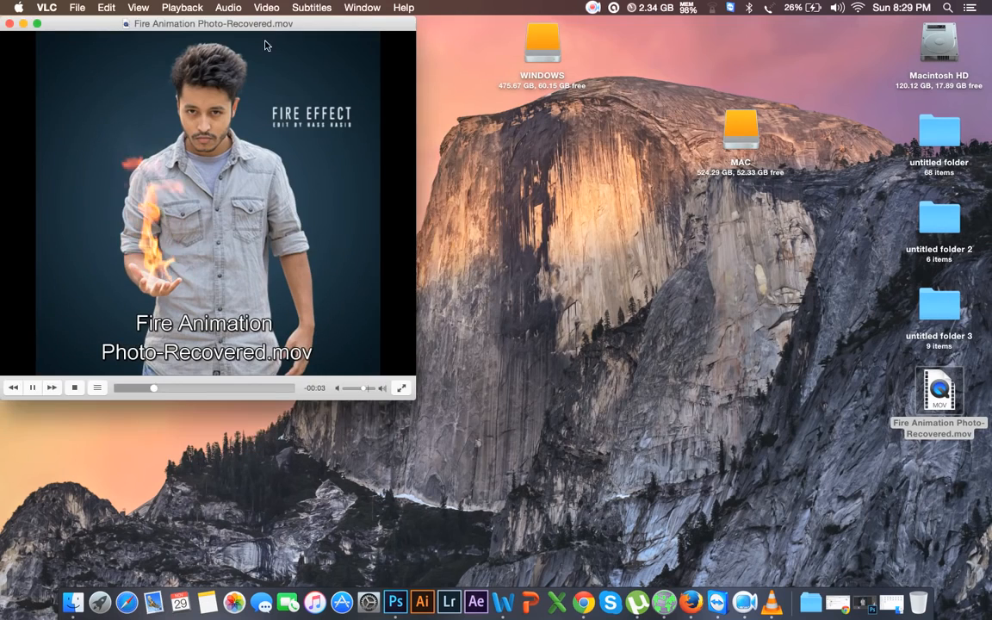
{"action": "left_click_drag", "start_coordinate": [277, 25], "coordinate": [381, 36]}
{"action": "left_click", "coordinate": [143, 36]}
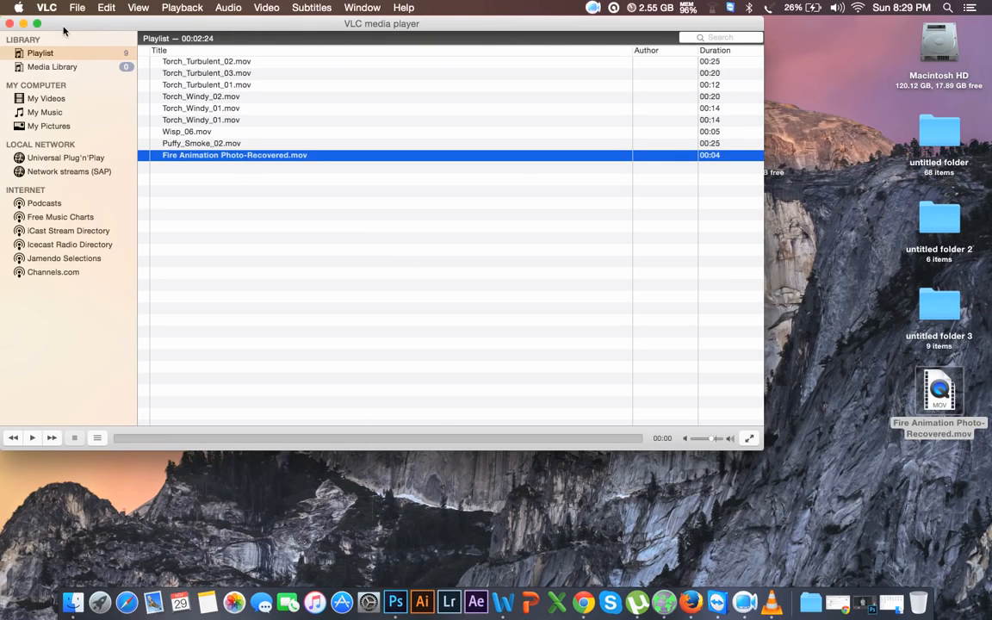
{"action": "left_click", "coordinate": [9, 23]}
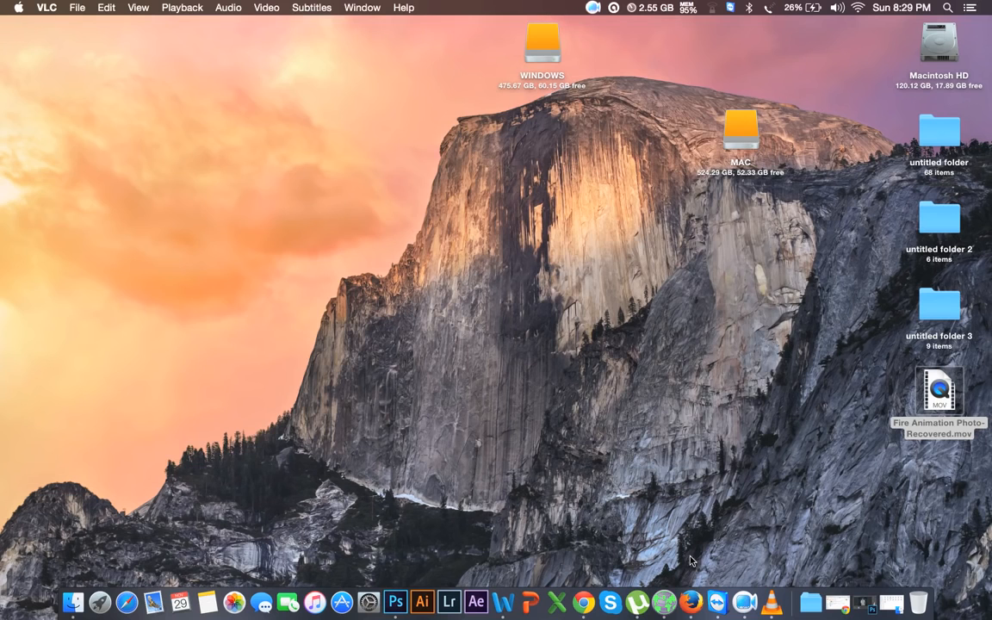
Return to Photoshop and extend the Layer 6, Layer 7 and Layer 5 clips back to the start of the timeline.
{"action": "left_click", "coordinate": [861, 602]}
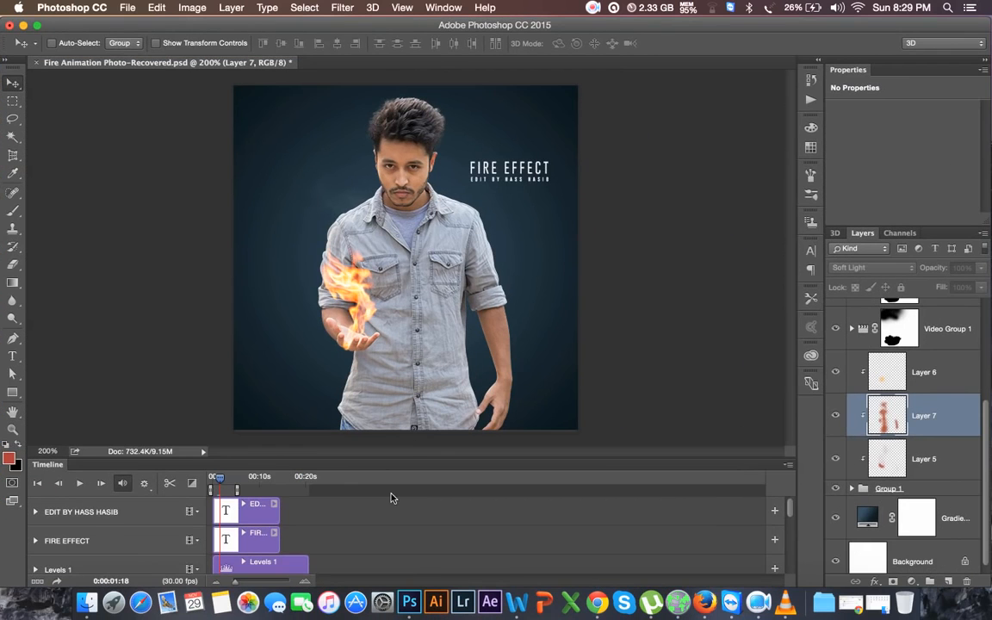
{"action": "left_click_drag", "start_coordinate": [380, 461], "coordinate": [380, 349]}
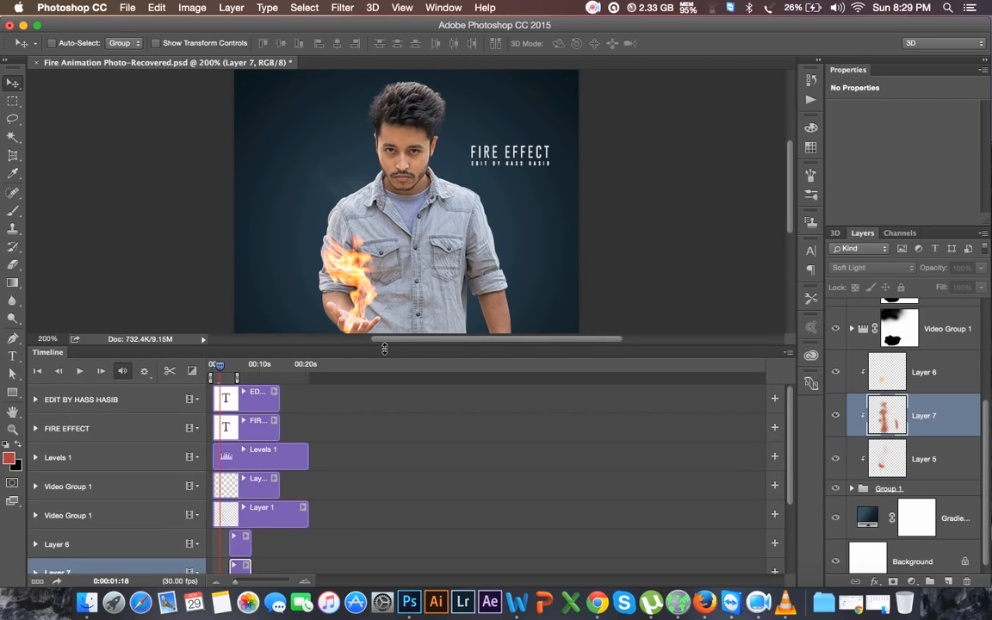
{"action": "left_click_drag", "start_coordinate": [233, 543], "coordinate": [220, 568]}
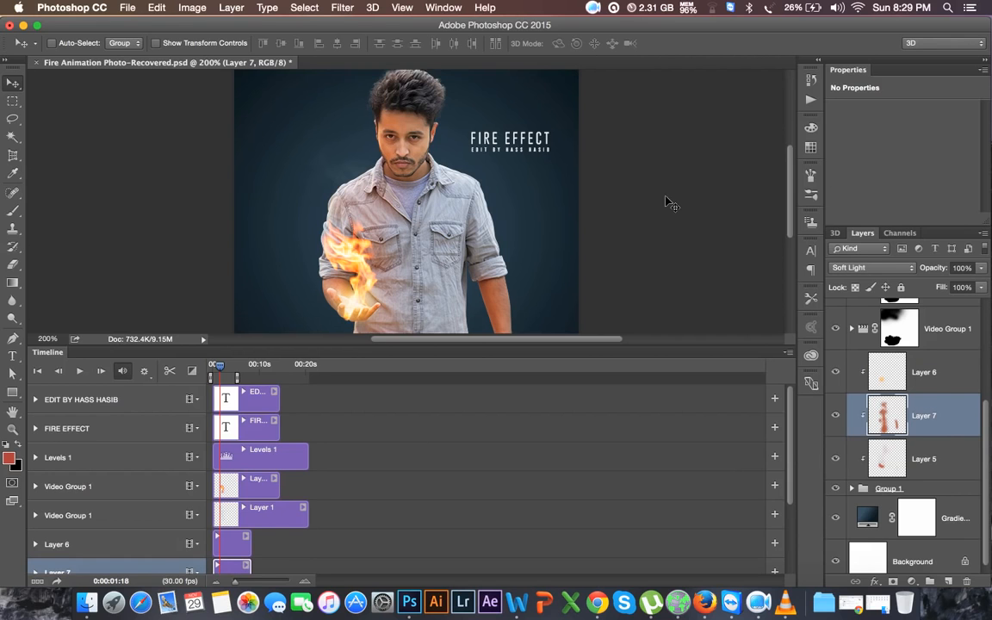
{"action": "scroll", "coordinate": [666, 197], "scroll_direction": "down", "scroll_amount": 5}
{"action": "scroll", "coordinate": [282, 391], "scroll_direction": "down", "scroll_amount": 4}
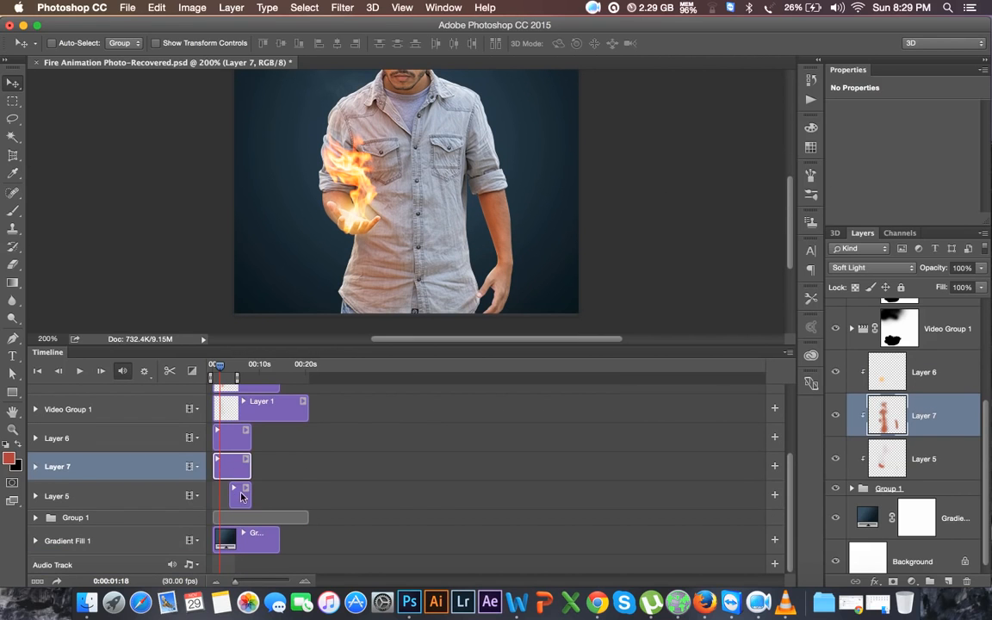
{"action": "left_click_drag", "start_coordinate": [224, 495], "coordinate": [211, 495]}
{"action": "scroll", "coordinate": [319, 467], "scroll_direction": "up", "scroll_amount": 3}
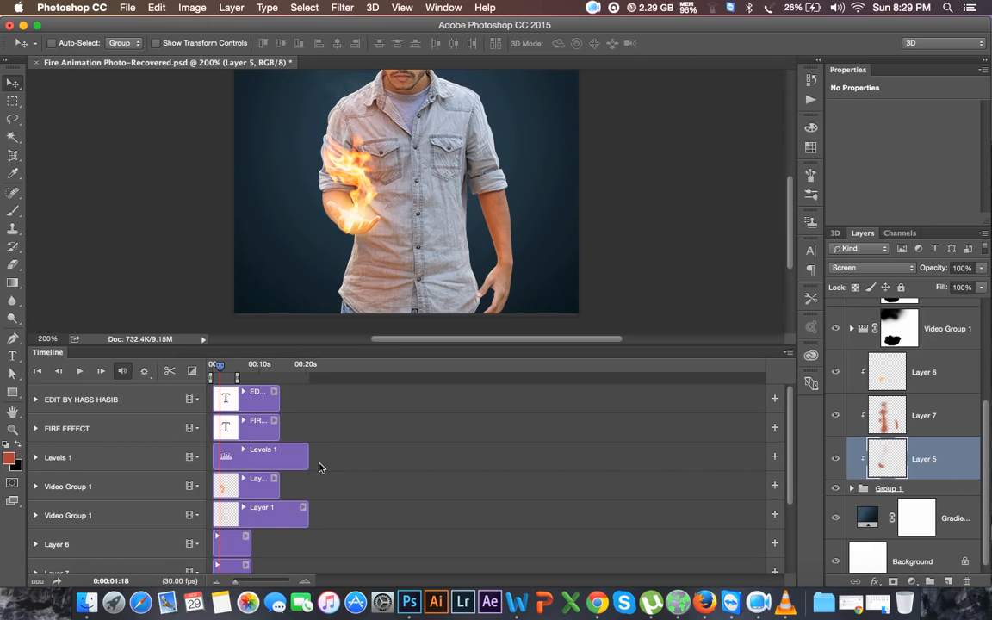
{"action": "left_click_drag", "start_coordinate": [404, 347], "coordinate": [404, 456]}
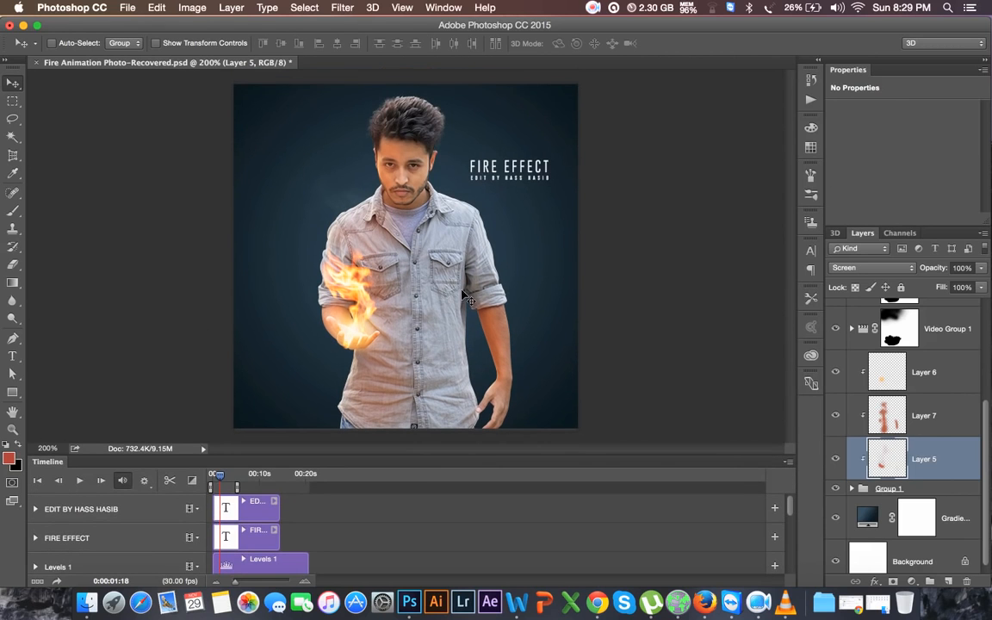
Open Save for Web (Legacy) for the animation and play its optimized preview at 200% zoom.
{"action": "left_click", "coordinate": [125, 7]}
{"action": "left_click", "coordinate": [174, 198]}
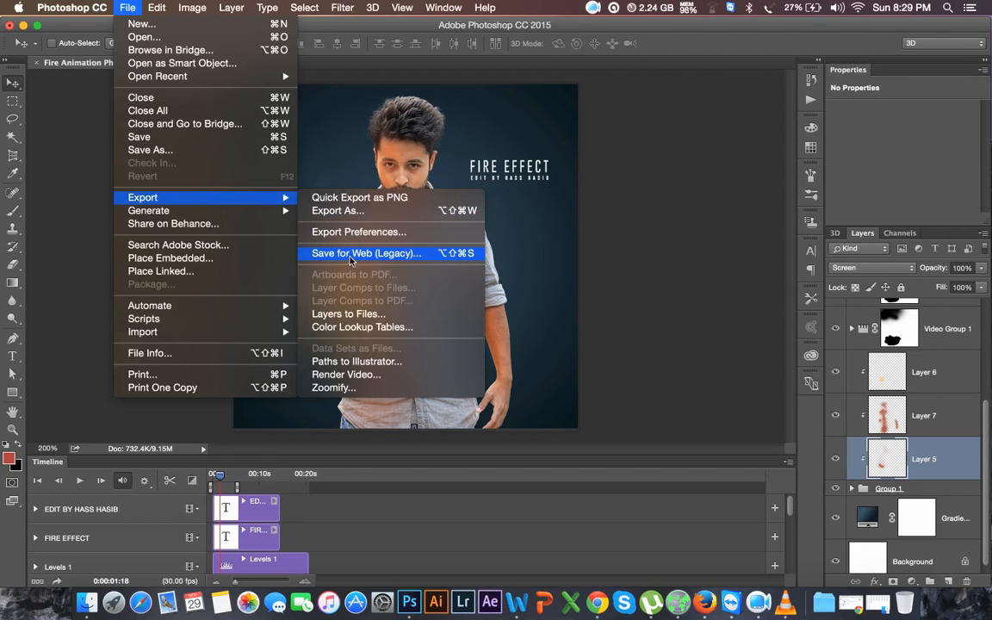
{"action": "left_click", "coordinate": [382, 255]}
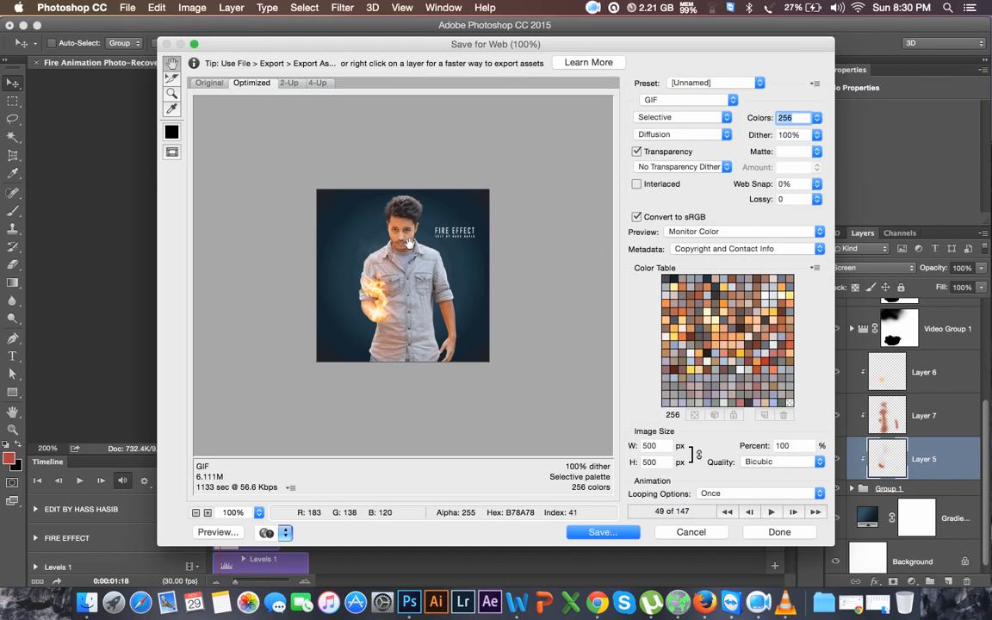
{"action": "key", "text": "super+plus"}
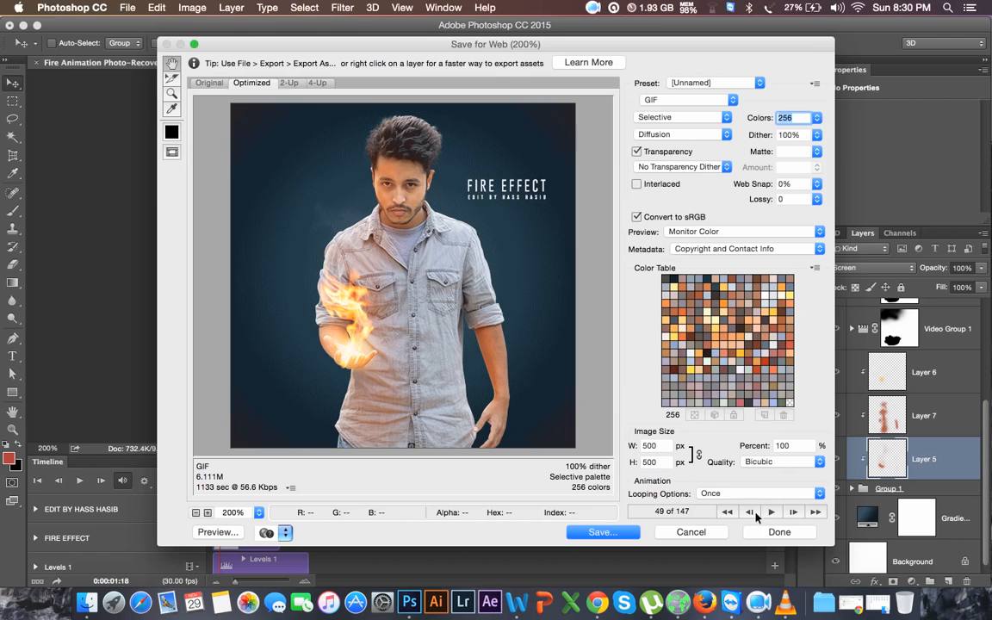
{"action": "left_click", "coordinate": [770, 511]}
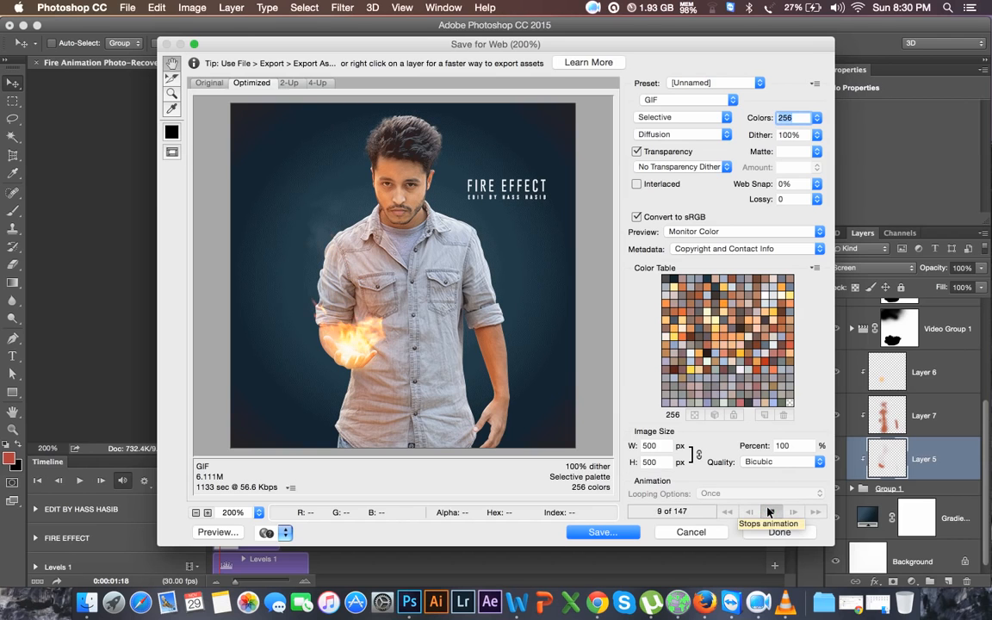
{"action": "left_click", "coordinate": [770, 511]}
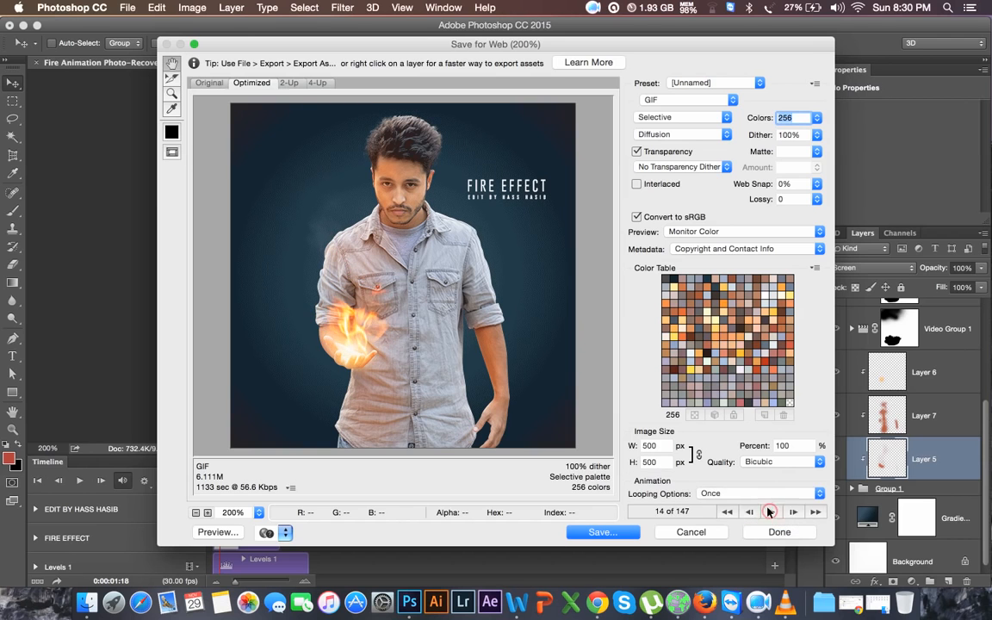
Keep GIF as the export format and set the animation's looping option to Forever.
{"action": "left_click", "coordinate": [671, 102]}
{"action": "left_click", "coordinate": [658, 100]}
{"action": "left_click", "coordinate": [654, 101]}
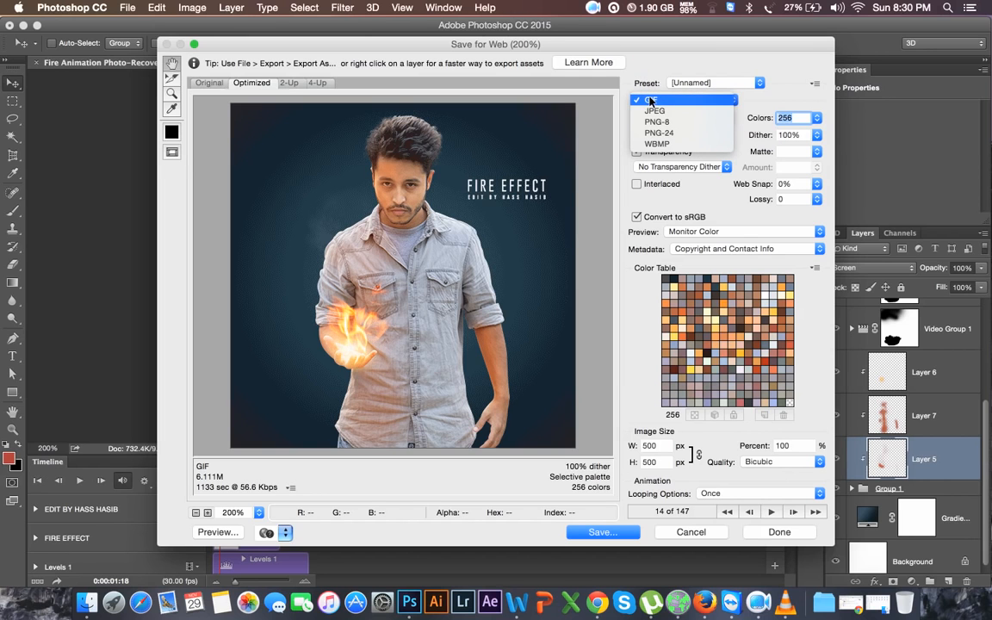
{"action": "left_click", "coordinate": [651, 102]}
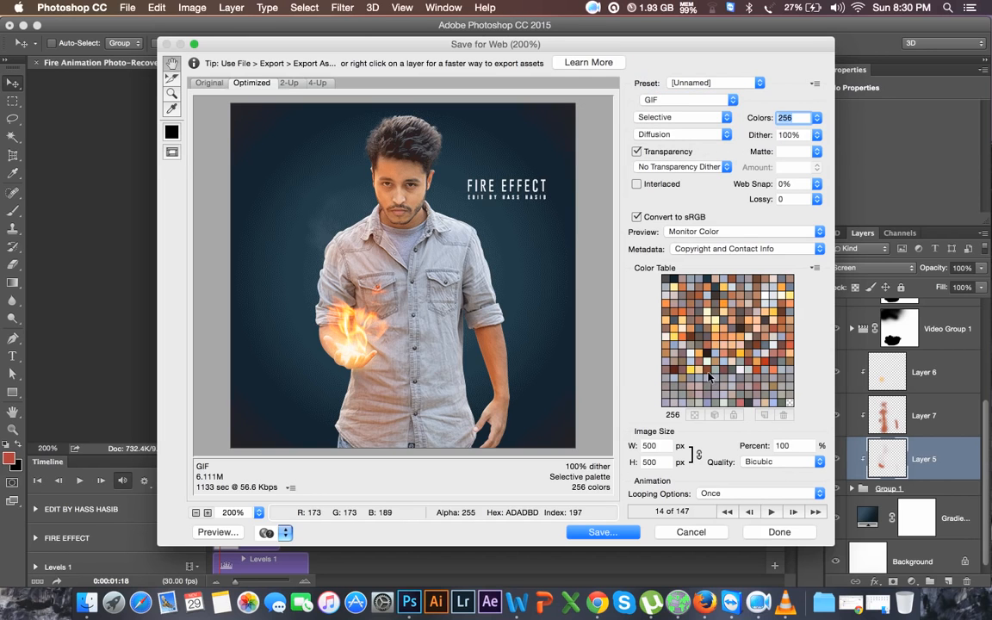
{"action": "left_click", "coordinate": [708, 494]}
{"action": "left_click", "coordinate": [728, 505]}
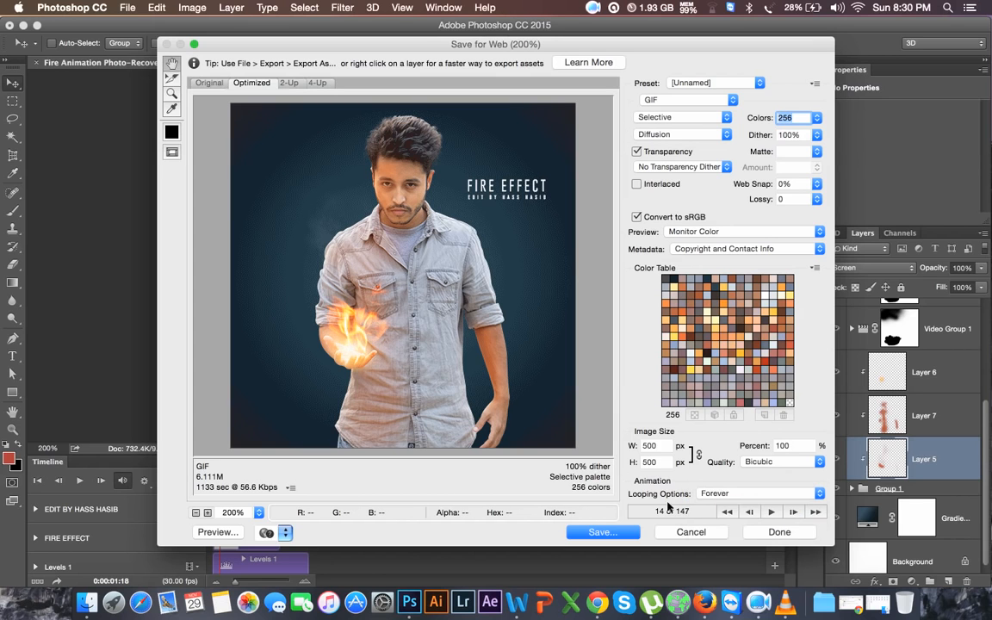
{"action": "left_click", "coordinate": [715, 495]}
{"action": "left_click", "coordinate": [716, 496]}
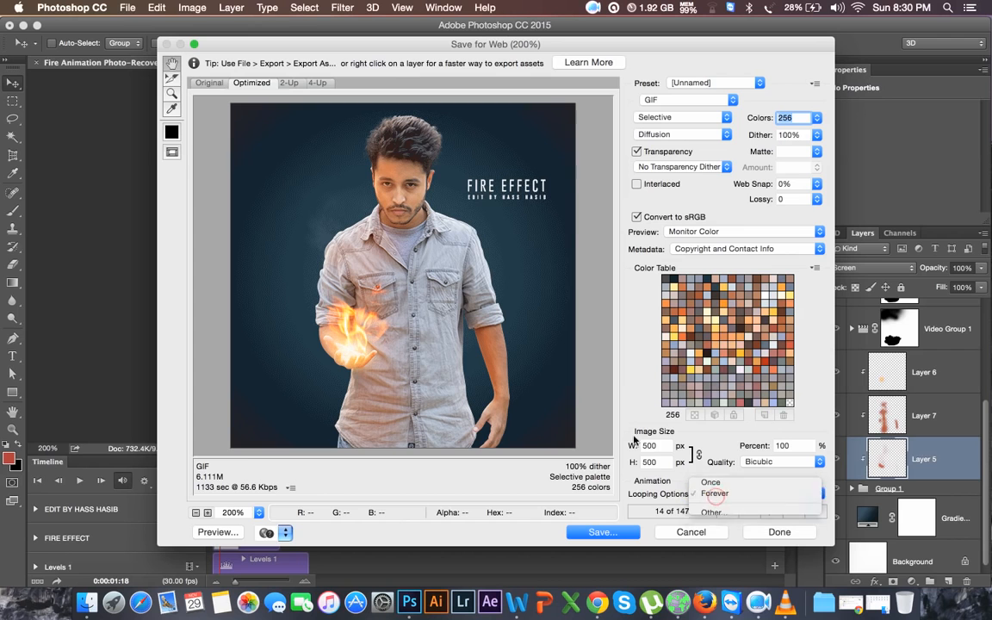
Show the original image in the export preview and save the looping animation to the Desktop as Fire-Animation-Photo-Recovered.gif.
{"action": "left_click", "coordinate": [214, 83]}
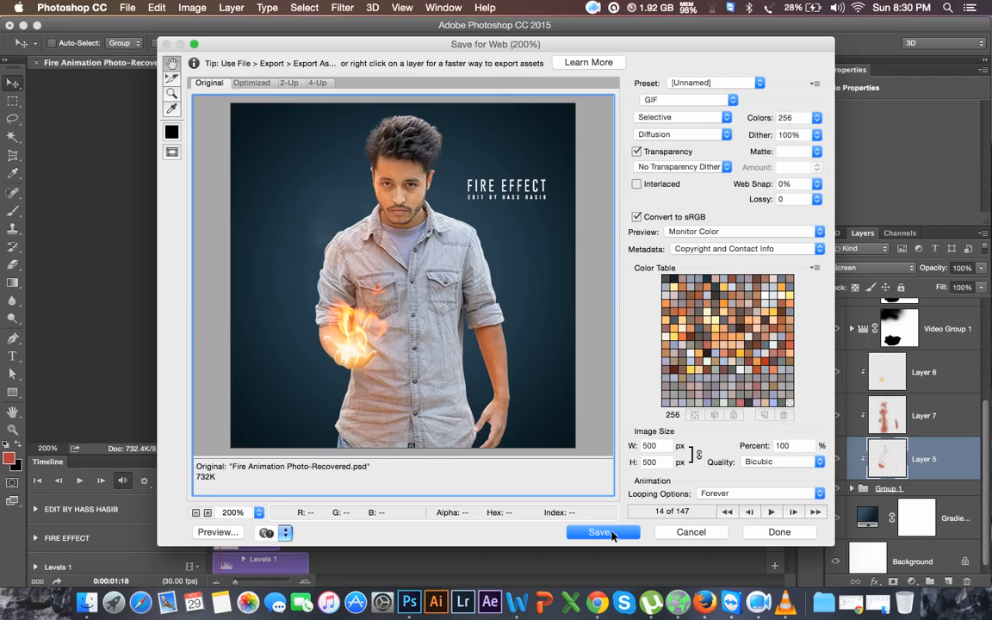
{"action": "left_click", "coordinate": [603, 532]}
{"action": "left_click", "coordinate": [322, 164]}
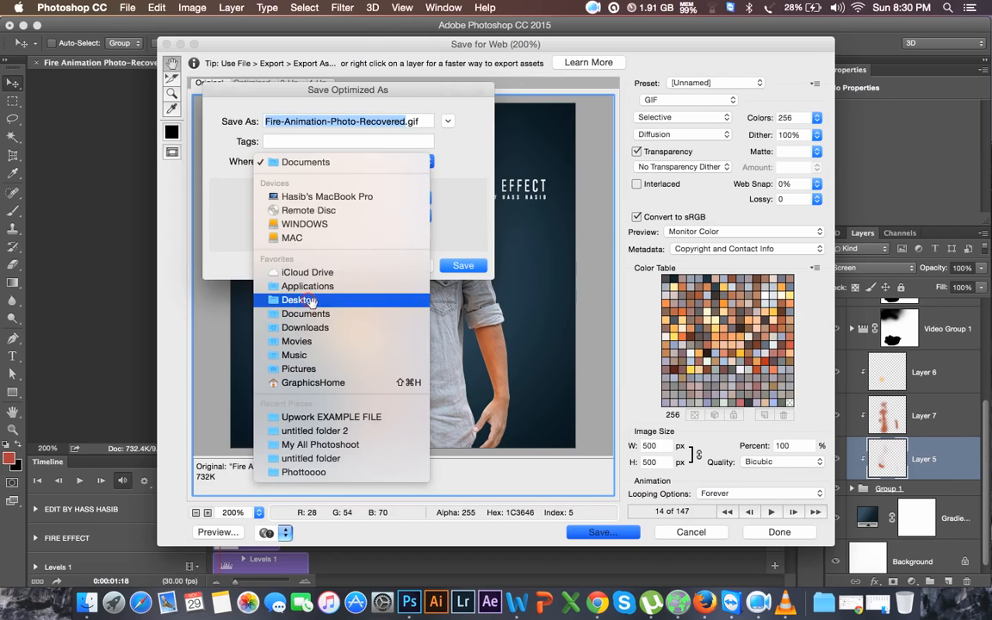
{"action": "left_click", "coordinate": [286, 300]}
{"action": "left_click", "coordinate": [464, 266]}
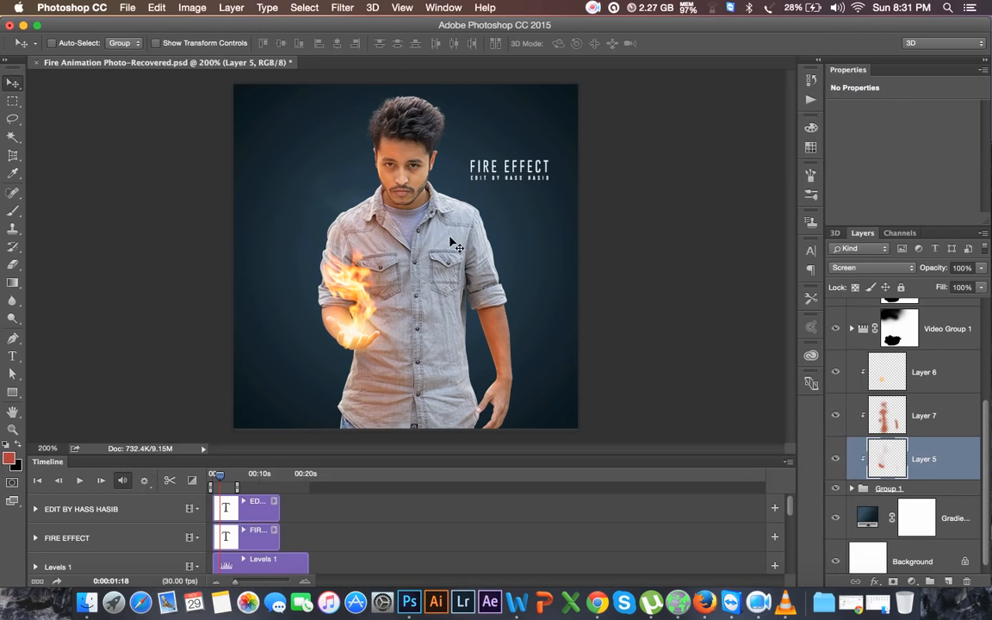
Switch to the desktop, move Fire-Animation-Photo-Recovered.gif to an open area and open it in Google Chrome to check the looping animation.
{"action": "left_click", "coordinate": [24, 26]}
{"action": "left_click_drag", "start_coordinate": [879, 75], "coordinate": [482, 247]}
{"action": "right_click", "coordinate": [483, 247]}
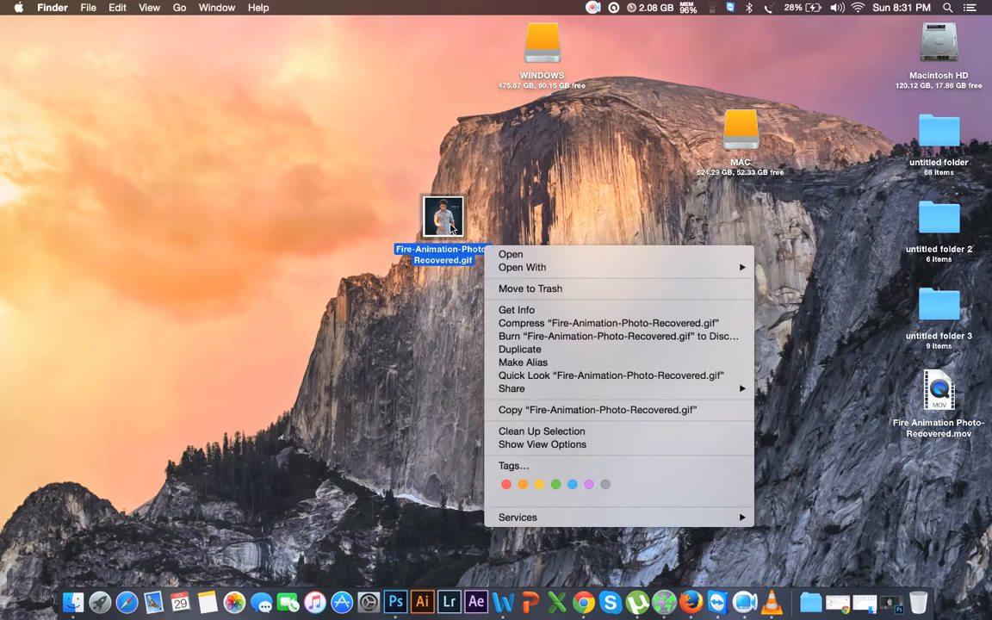
{"action": "right_click", "coordinate": [449, 222]}
{"action": "mouse_move", "coordinate": [507, 246]}
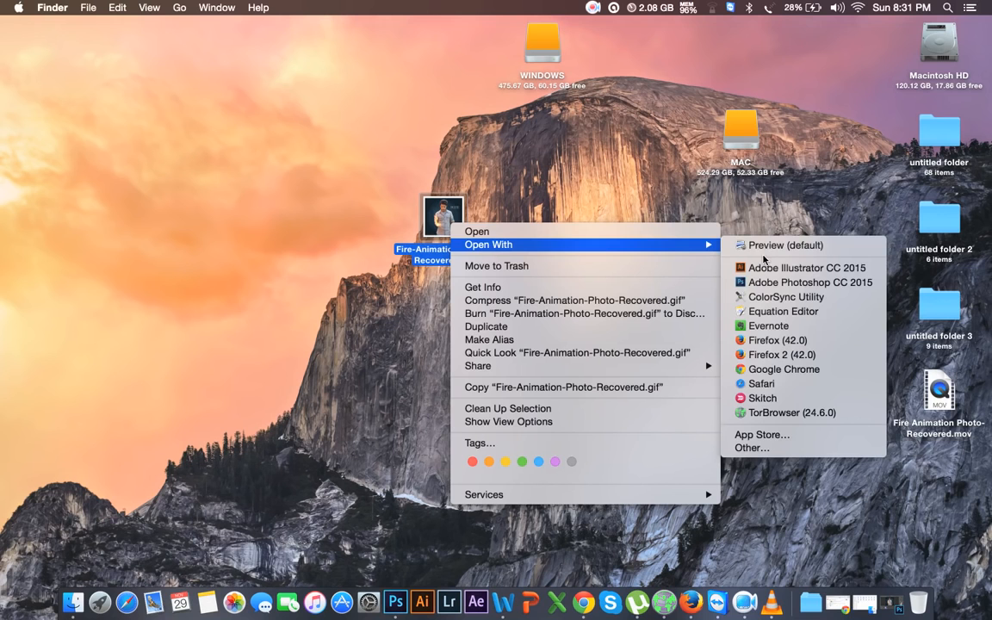
{"action": "left_click", "coordinate": [779, 369]}
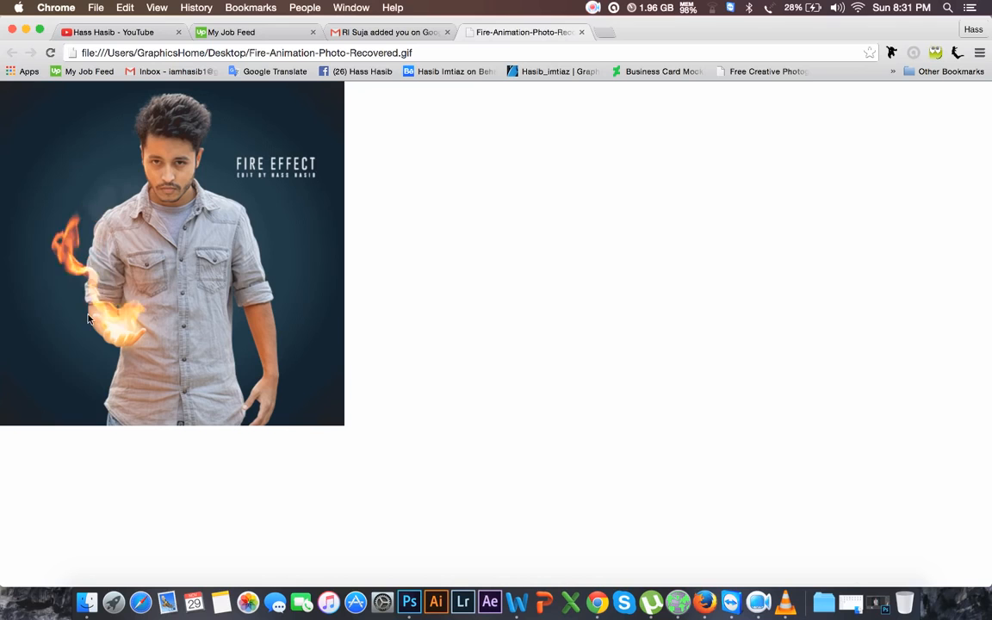
Minimize Chrome, return to Photoshop and reduce the Timeline panel's height to give the canvas more room.
{"action": "left_click", "coordinate": [27, 29]}
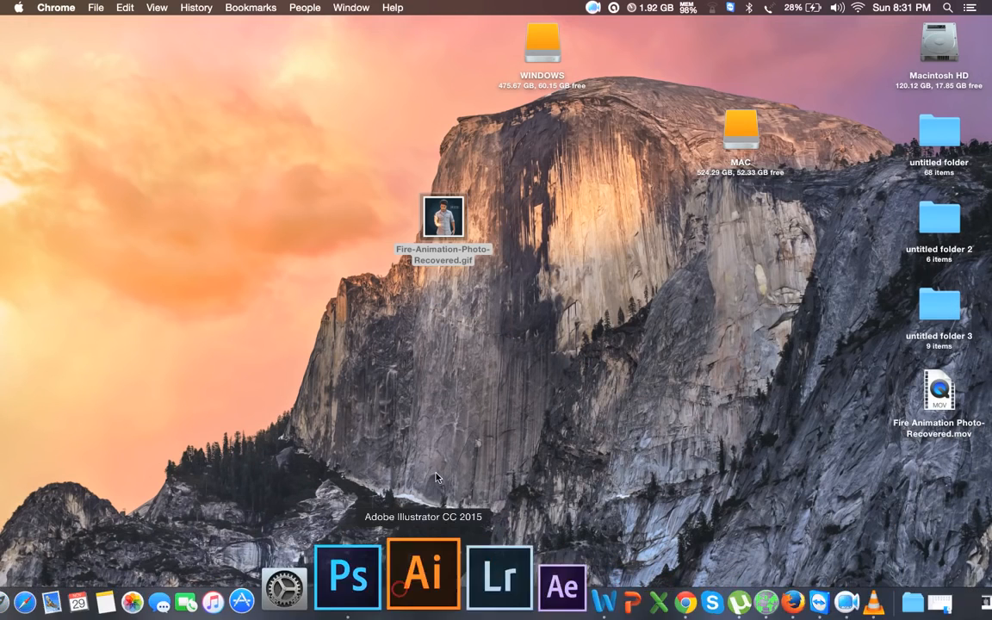
{"action": "left_click", "coordinate": [392, 607]}
{"action": "left_click_drag", "start_coordinate": [366, 459], "coordinate": [366, 494]}
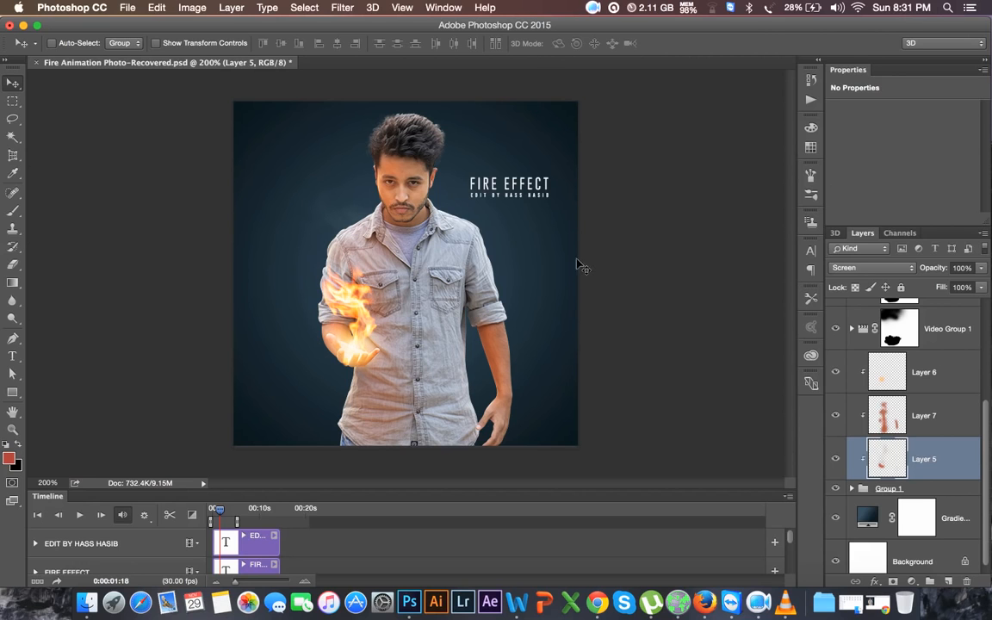
{"action": "left_click", "coordinate": [594, 11]}
{"action": "left_click", "coordinate": [605, 28]}
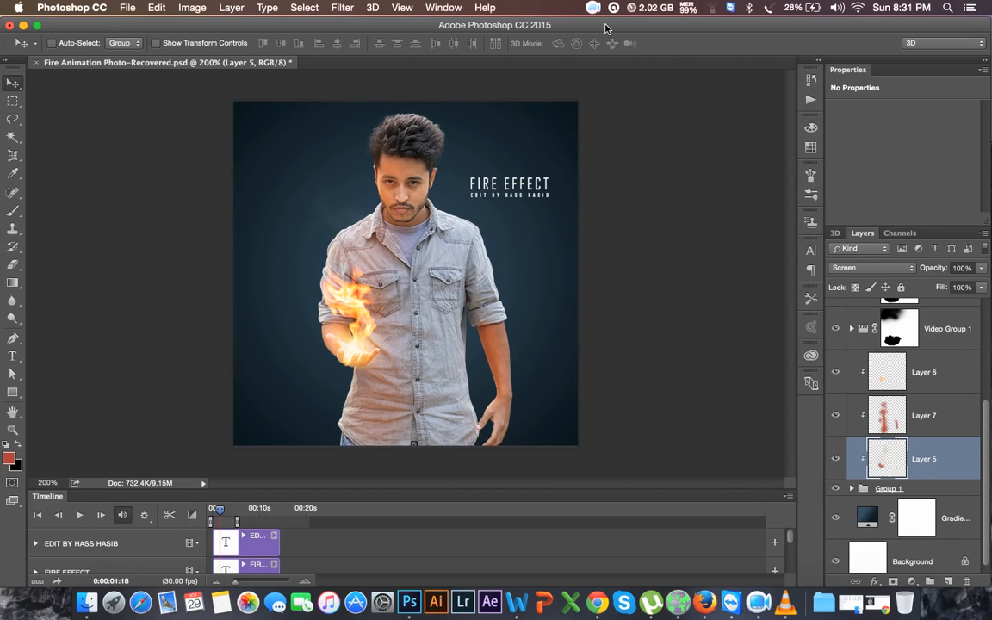